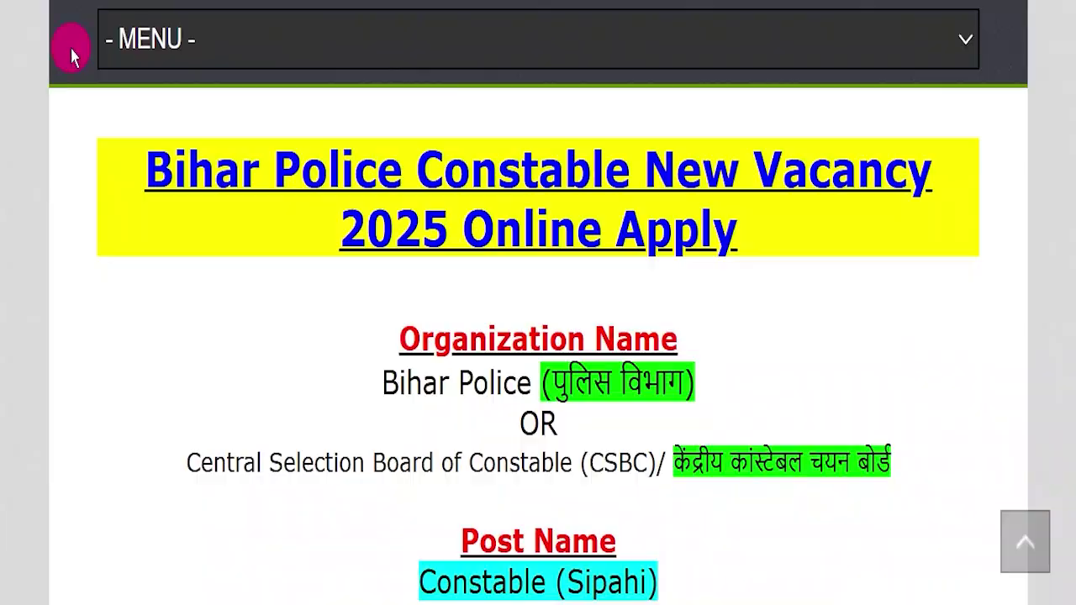
# - Highlight the Bihar Police vacancy heading and the Central Selection Board of Constable organisation name
pyautogui.scroll(15, 457, 341)
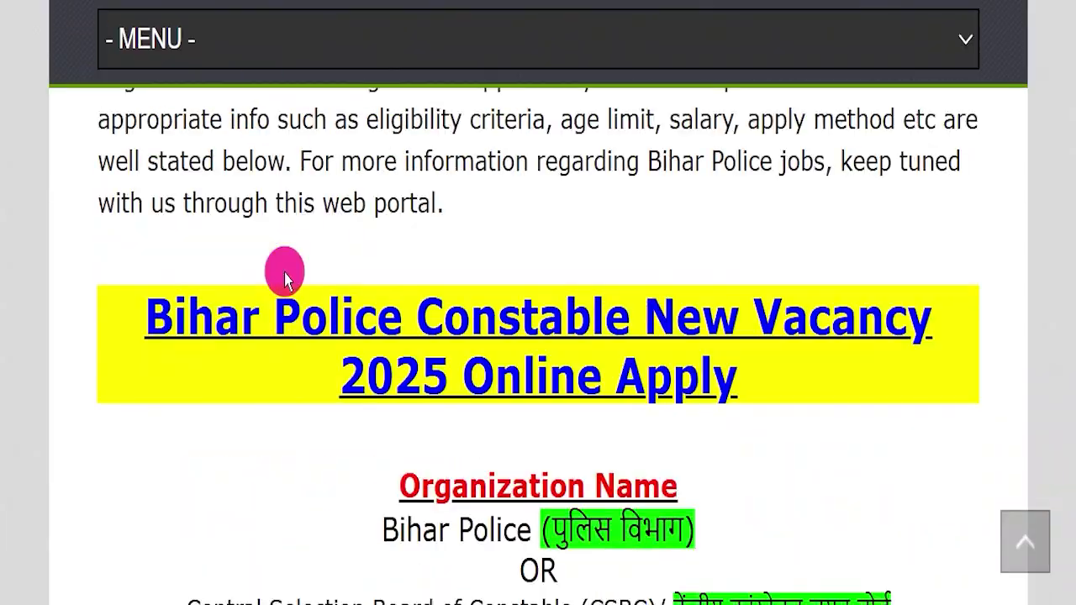
pyautogui.scroll(1, 457, 341)
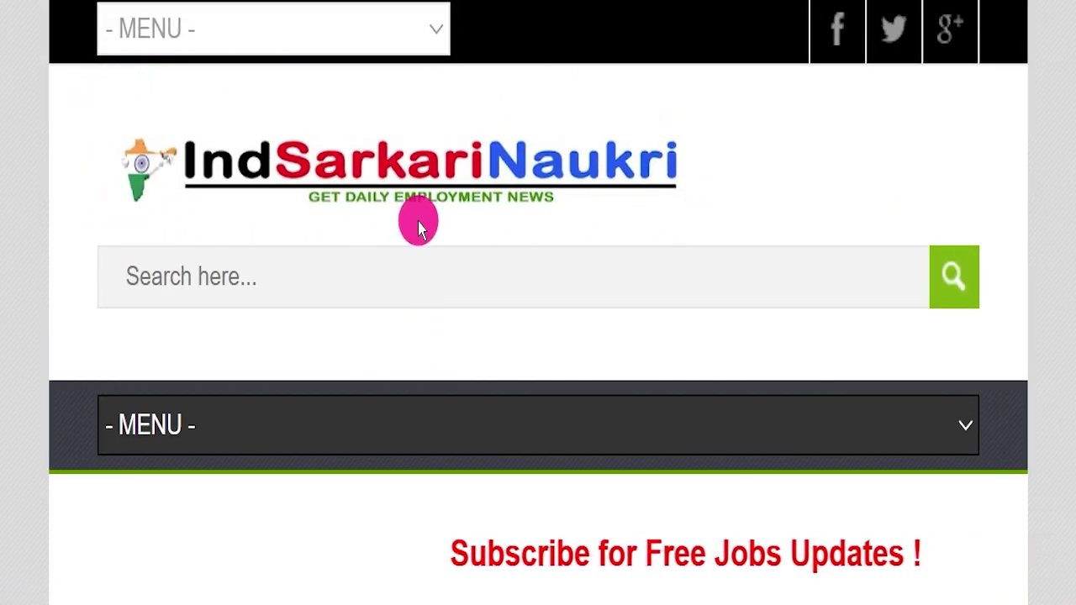
pyautogui.scroll(-8, 418, 222)
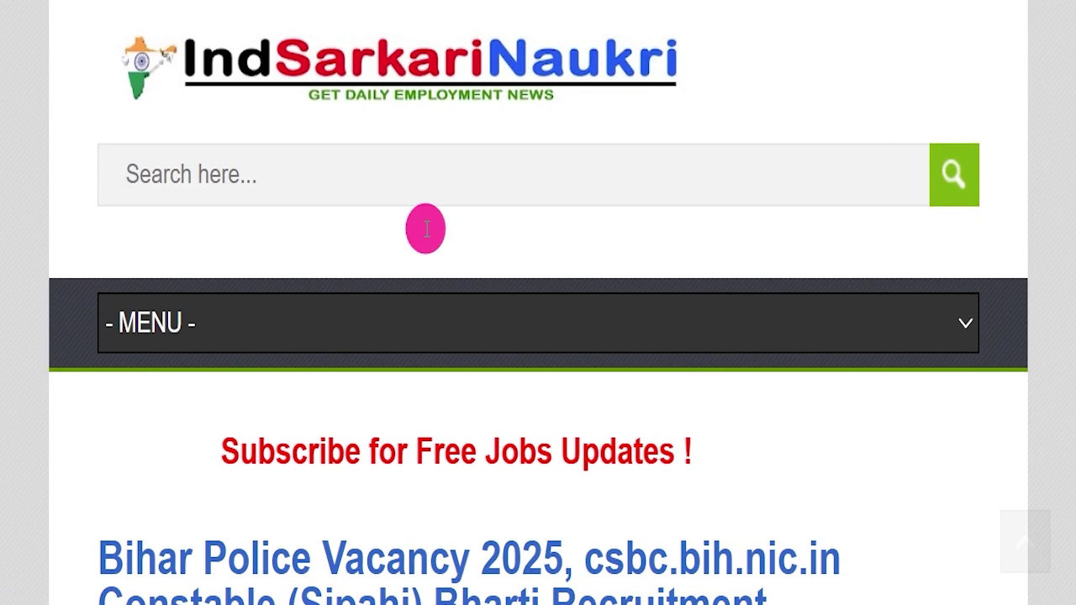
pyautogui.scroll(-6, 430, 235)
pyautogui.scroll(-1, 433, 243)
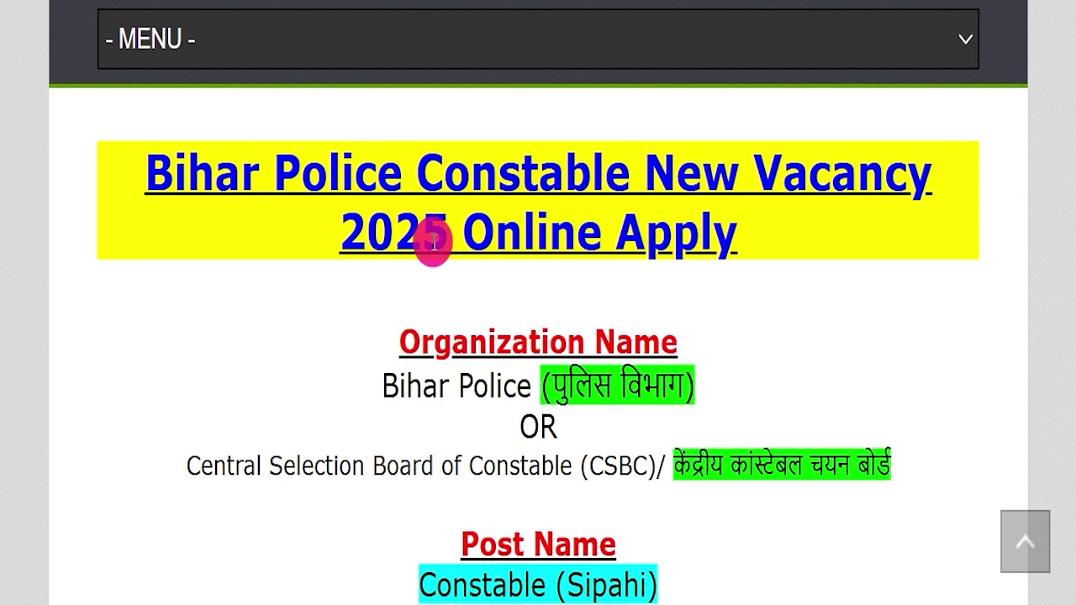
pyautogui.moveTo(110, 173); pyautogui.dragTo(784, 232)
pyautogui.moveTo(268, 387); pyautogui.dragTo(828, 403)
pyautogui.moveTo(200, 465); pyautogui.dragTo(660, 463)
# - Highlight the Constable (Sipahi) post name and the 19,838 vacancy count
pyautogui.scroll(-3, 463, 378)
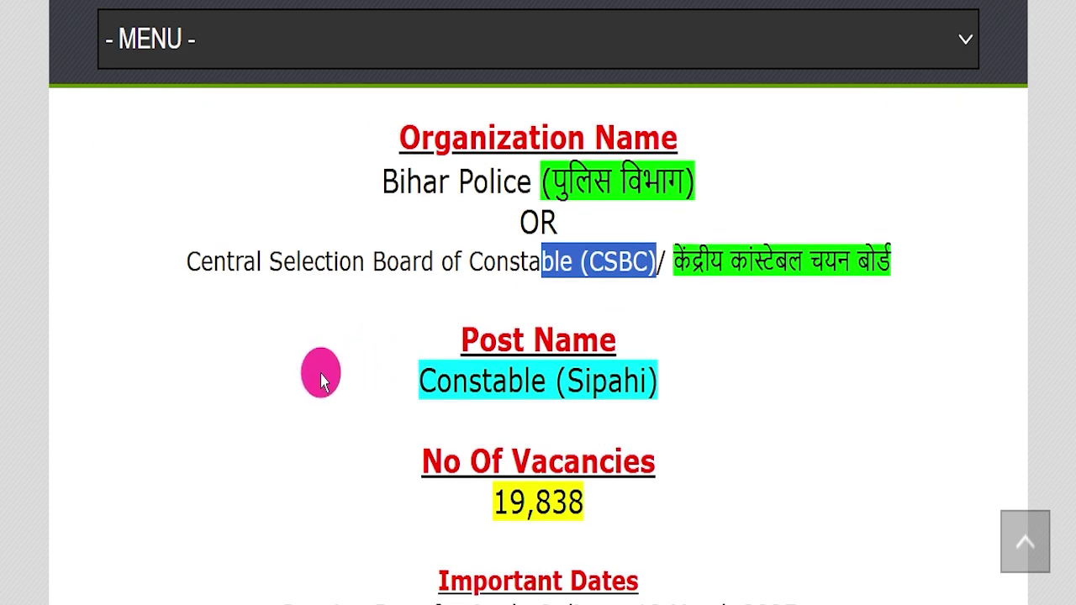
pyautogui.moveTo(320, 373); pyautogui.dragTo(705, 381)
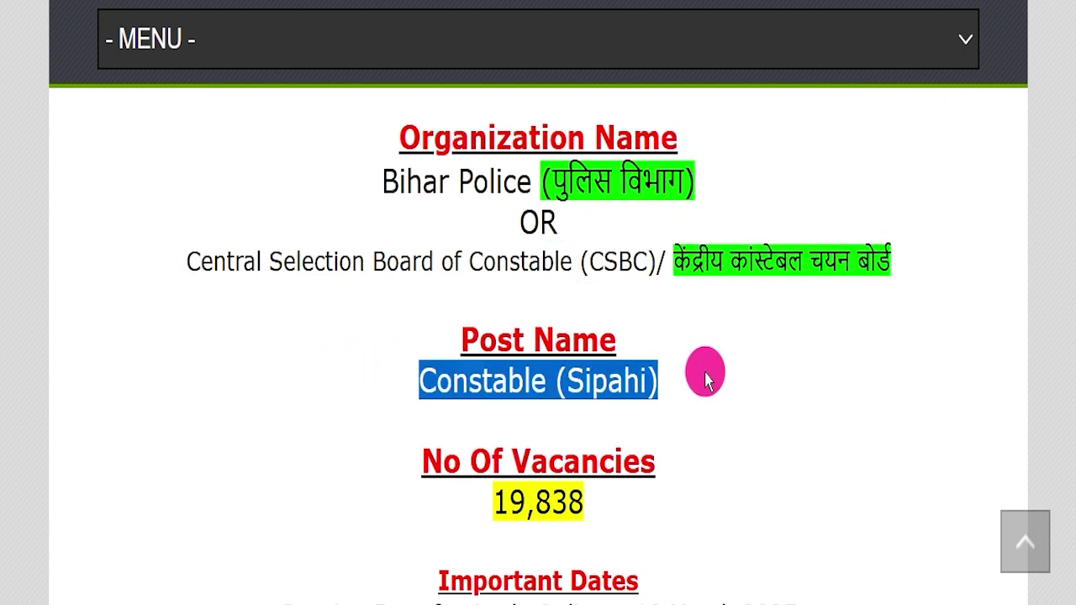
pyautogui.moveTo(437, 503); pyautogui.dragTo(730, 507)
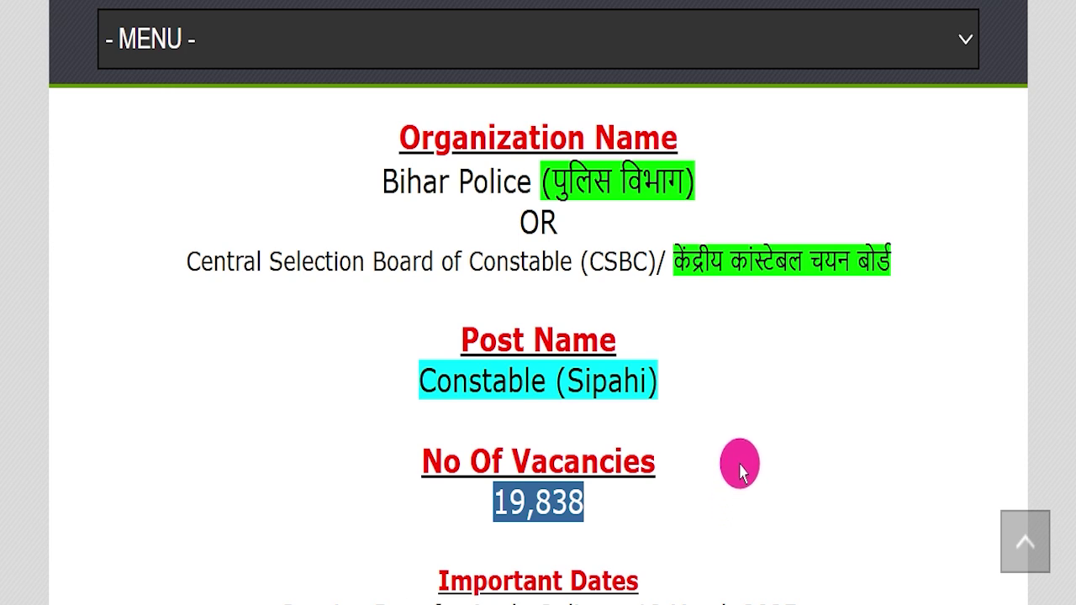
pyautogui.scroll(-6, 740, 470)
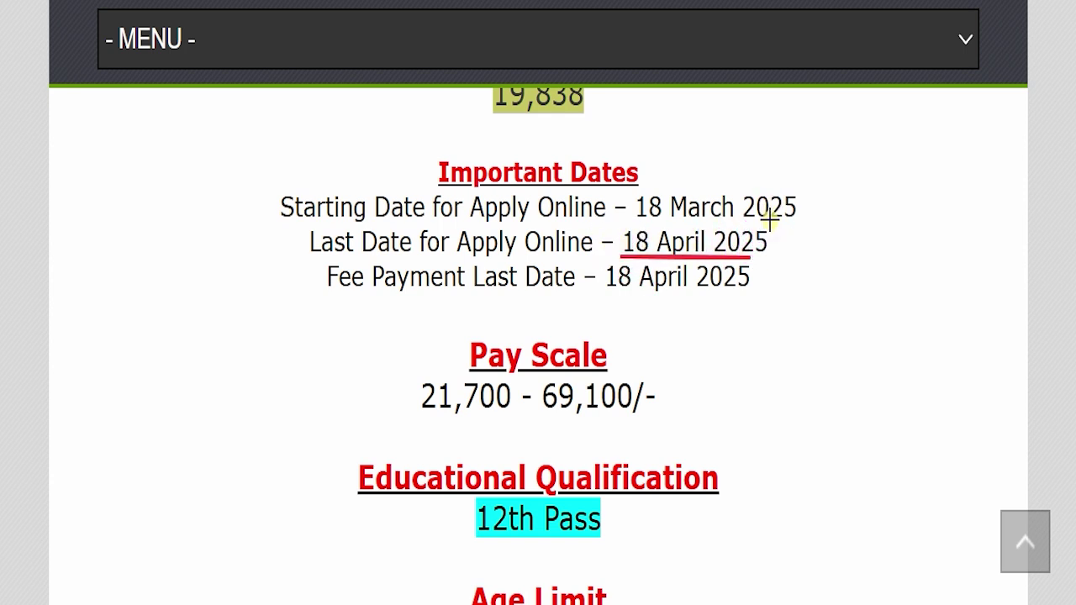
# - Mark the 18 April 2025 last date, 21,700 - 69,100/- pay scale and 12th Pass qualification, then clear the ink
pyautogui.moveTo(821, 212); pyautogui.dragTo(909, 195)
pyautogui.moveTo(395, 432)
pyautogui.mouseDown()
pyautogui.moveTo(678, 436)
pyautogui.moveTo(691, 453)
pyautogui.mouseUp()
pyautogui.moveTo(665, 389); pyautogui.dragTo(839, 324)
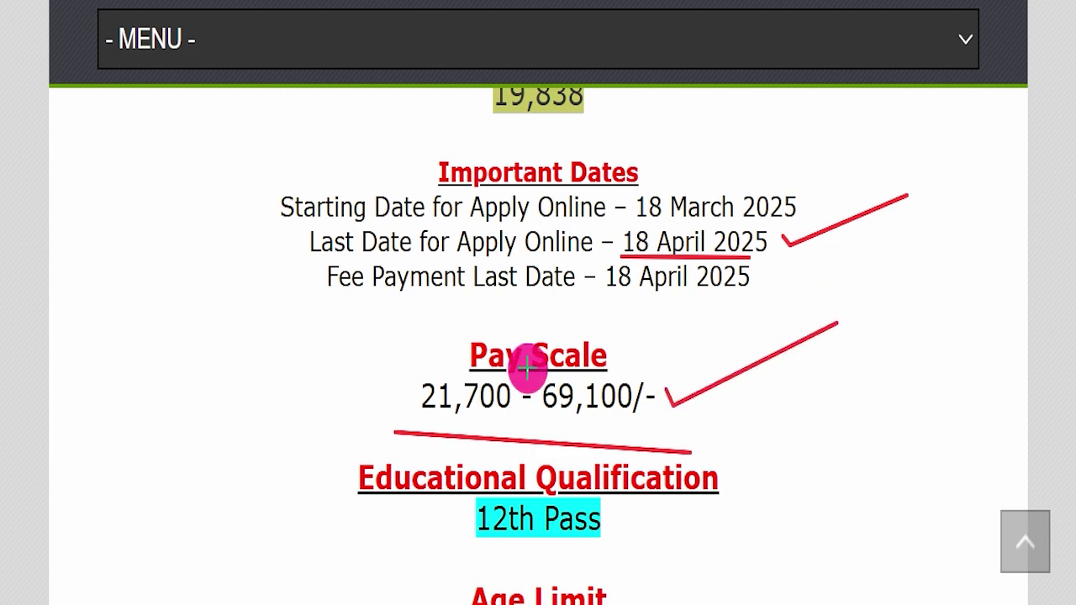
pyautogui.moveTo(446, 546); pyautogui.dragTo(672, 546)
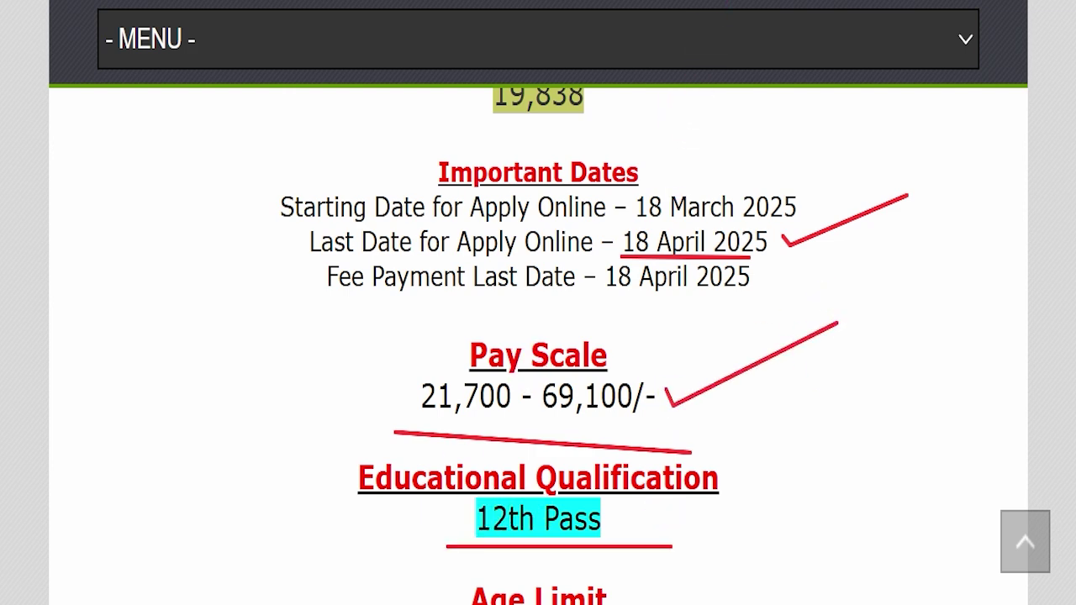
pyautogui.press('Escape')
# - Highlight the 18 to 25 Years age limit
pyautogui.moveTo(393, 478); pyautogui.dragTo(699, 493)
pyautogui.scroll(-3, 797, 349)
pyautogui.scroll(-3, 798, 349)
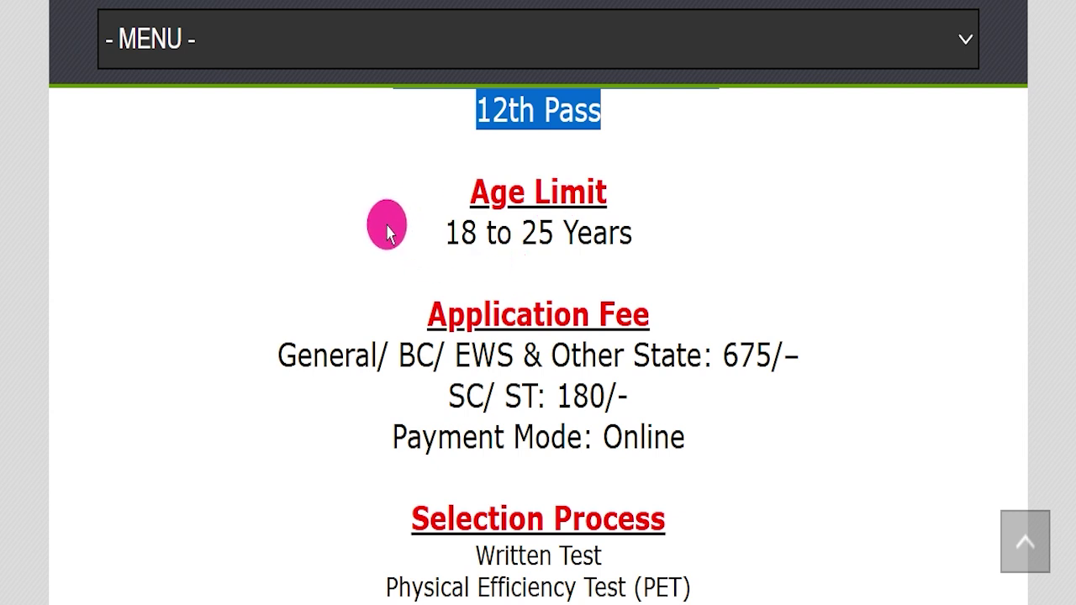
pyautogui.moveTo(373, 224); pyautogui.dragTo(644, 238)
pyautogui.click(664, 244)
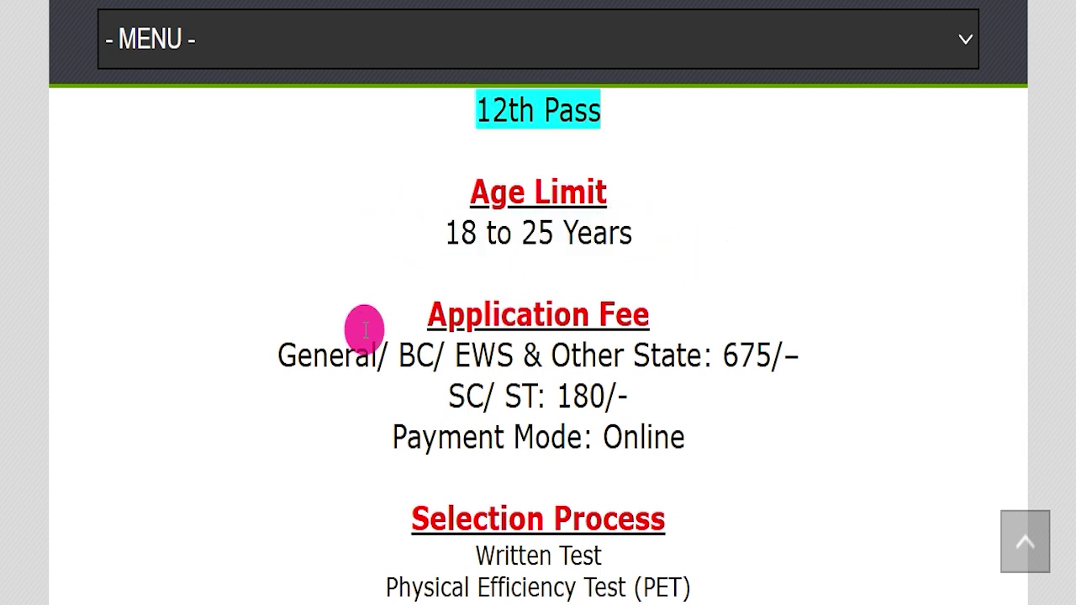
# - Highlight the General/BC fee, the SC/ST fee of 180/- and the Online payment mode
pyautogui.moveTo(275, 353); pyautogui.dragTo(812, 356)
pyautogui.click(432, 373)
pyautogui.moveTo(448, 395); pyautogui.dragTo(636, 383)
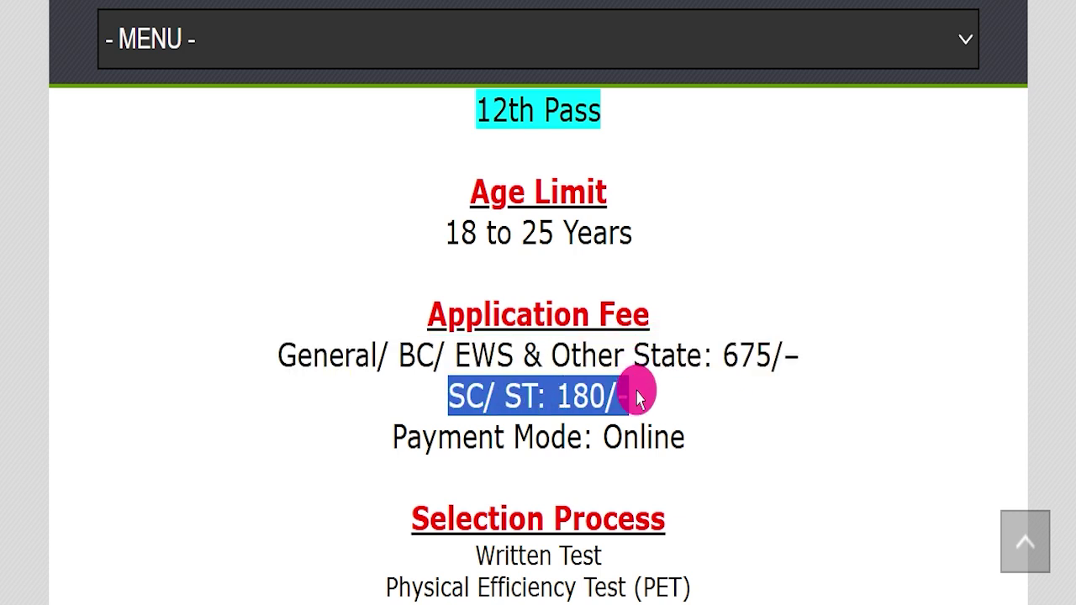
pyautogui.moveTo(601, 435); pyautogui.dragTo(711, 444)
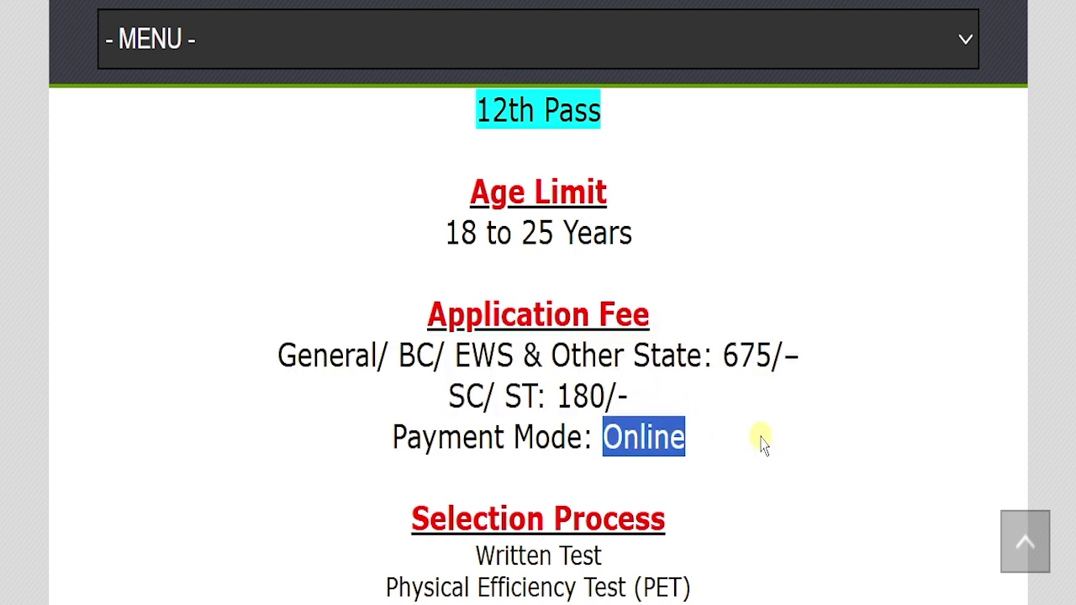
pyautogui.scroll(-4, 761, 445)
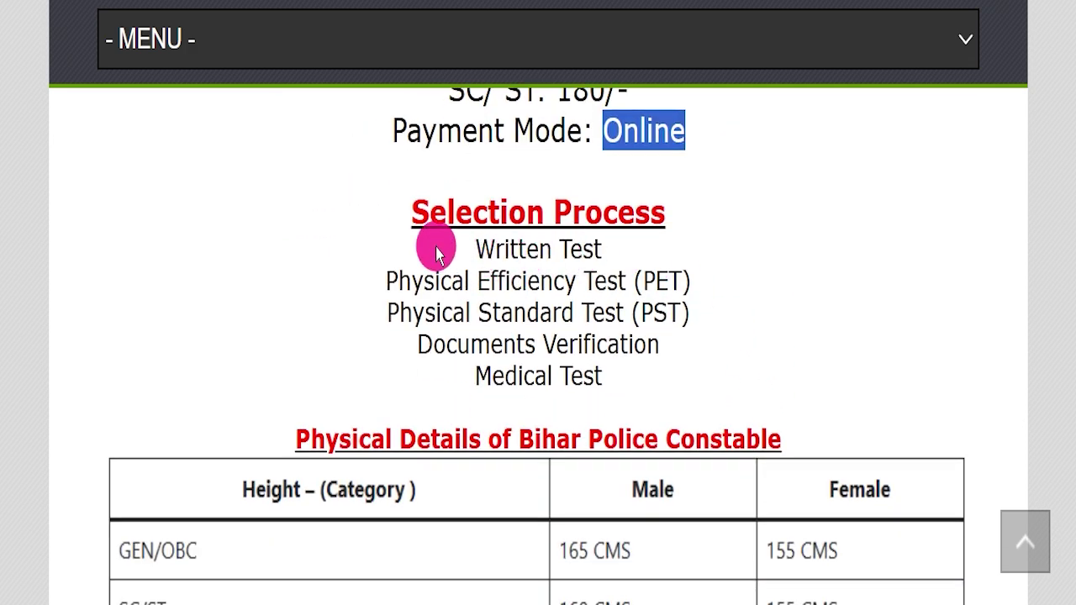
# - Highlight the selection process stages, including PET, PST and the Medical Test
pyautogui.moveTo(444, 246); pyautogui.dragTo(714, 244)
pyautogui.moveTo(291, 273); pyautogui.dragTo(721, 330)
pyautogui.moveTo(409, 365); pyautogui.dragTo(749, 361)
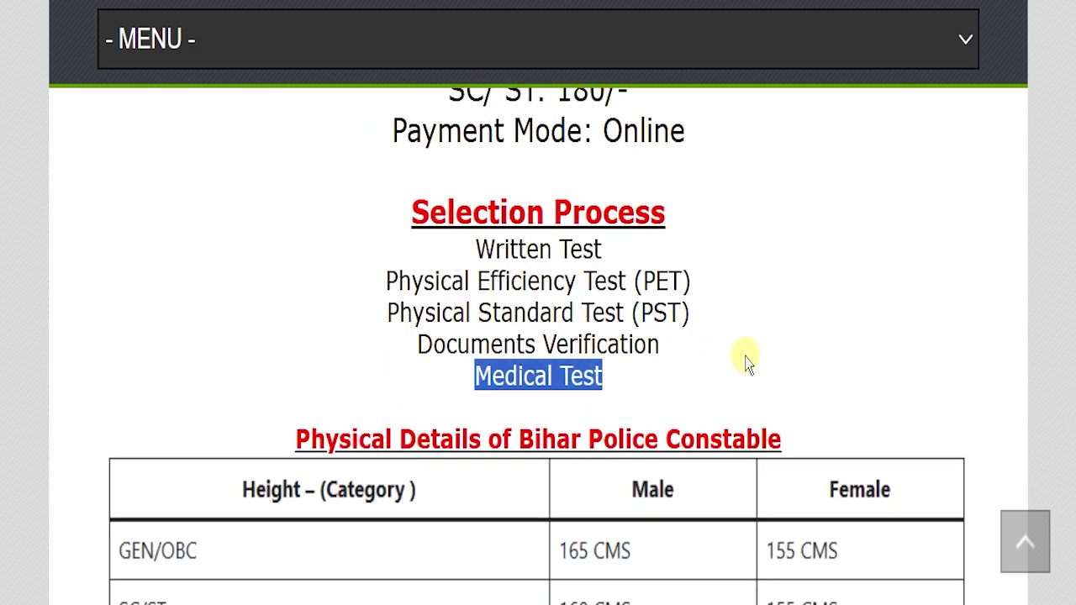
pyautogui.click(807, 308)
# - Tick the 165/155 CMS GEN/OBC and 160/155 CMS SC/ST height requirements, then clear the ticks
pyautogui.scroll(-3, 807, 308)
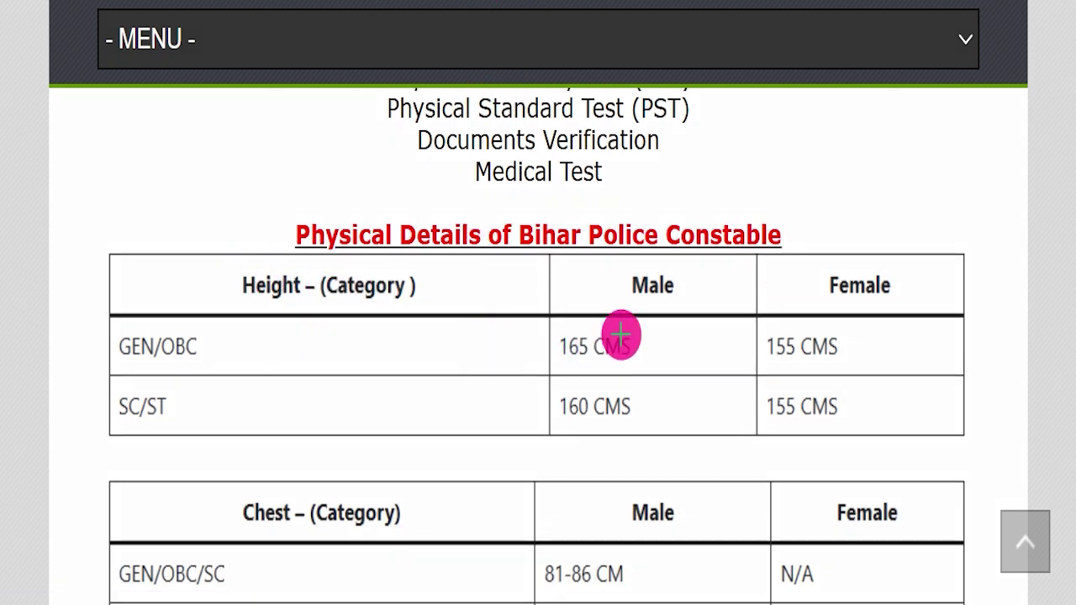
pyautogui.moveTo(686, 337); pyautogui.dragTo(702, 326)
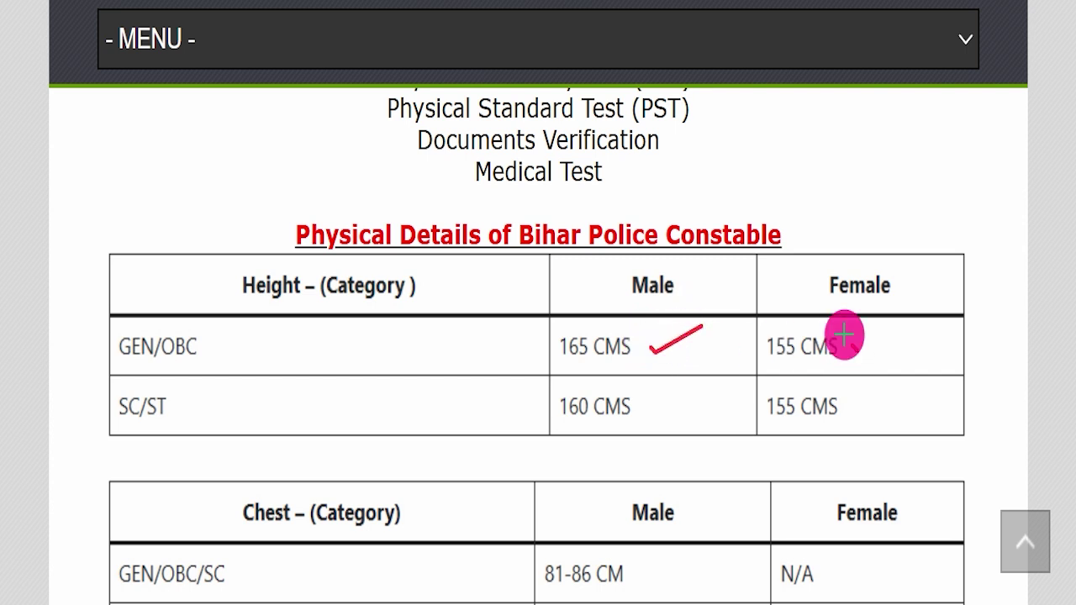
pyautogui.moveTo(851, 346); pyautogui.dragTo(949, 299)
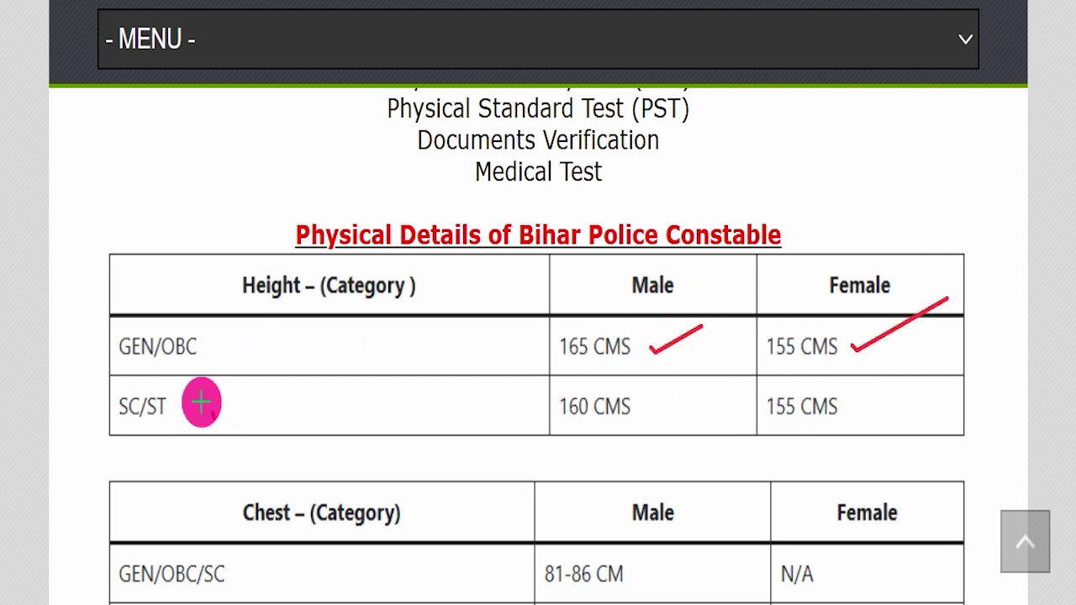
pyautogui.moveTo(673, 402); pyautogui.dragTo(700, 387)
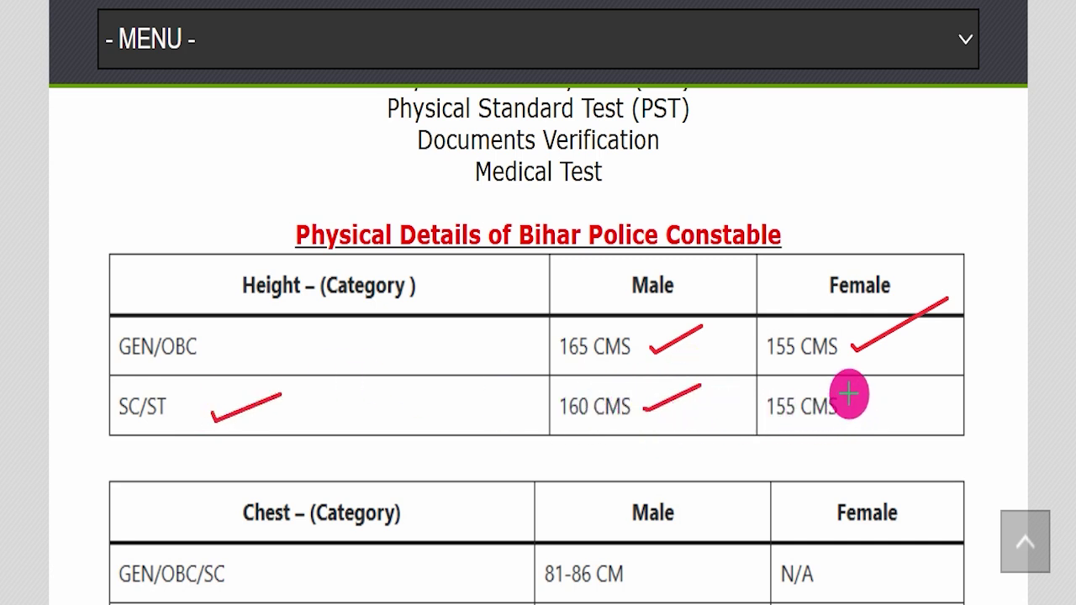
pyautogui.moveTo(856, 402); pyautogui.dragTo(952, 373)
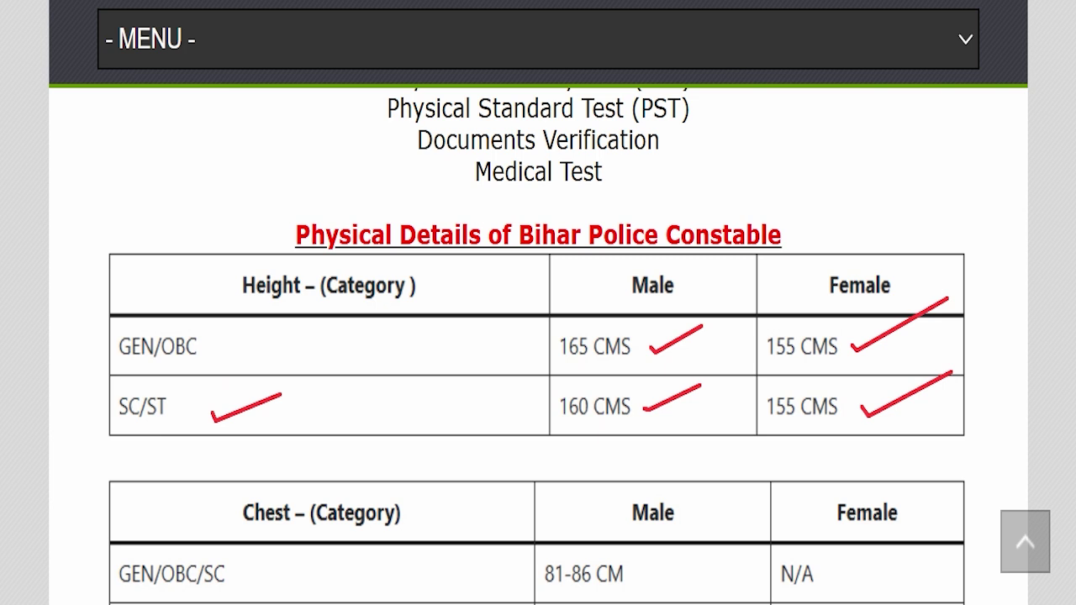
pyautogui.press('Escape')
# - Mark the male chest ranges: 81-86 CM for GEN/OBC/SC and 79-84 CM for ST
pyautogui.scroll(-2, 543, 283)
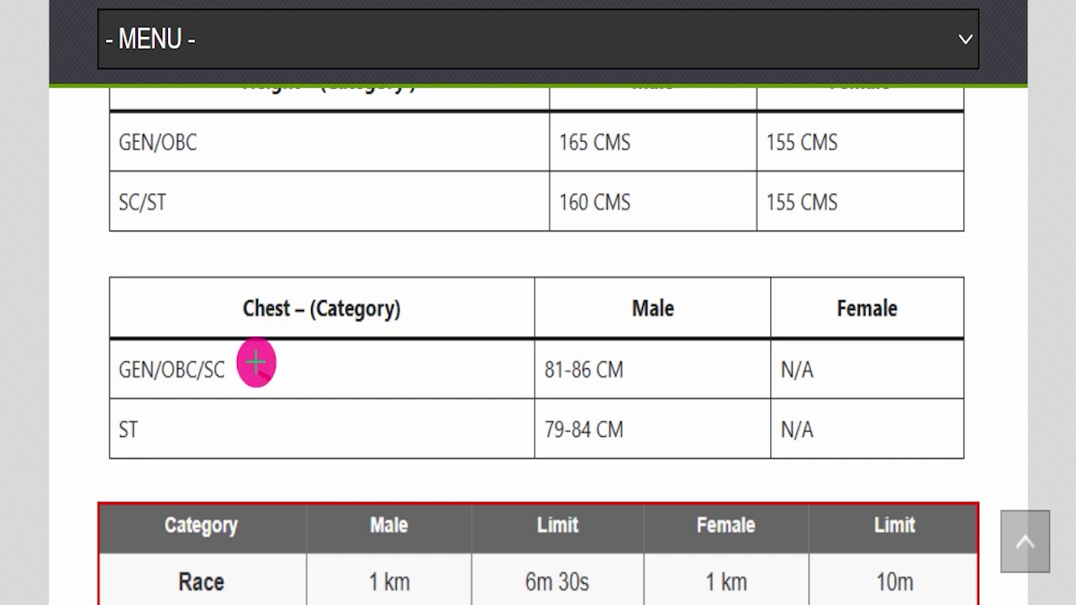
pyautogui.moveTo(261, 374); pyautogui.dragTo(322, 346)
pyautogui.moveTo(598, 375)
pyautogui.mouseDown()
pyautogui.moveTo(636, 377)
pyautogui.moveTo(695, 342)
pyautogui.mouseUp()
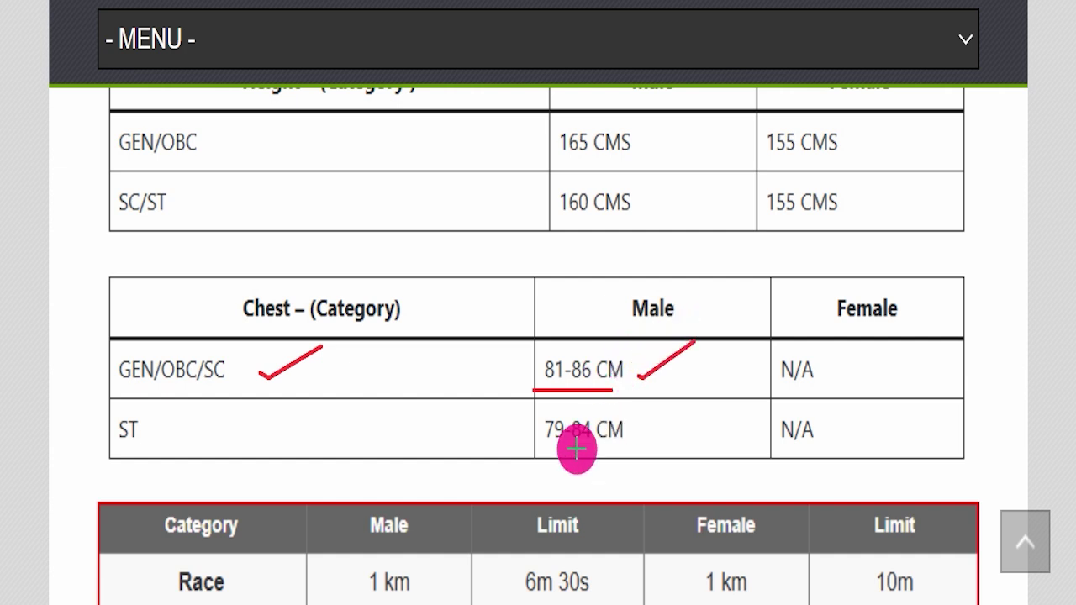
pyautogui.moveTo(181, 431); pyautogui.dragTo(536, 432)
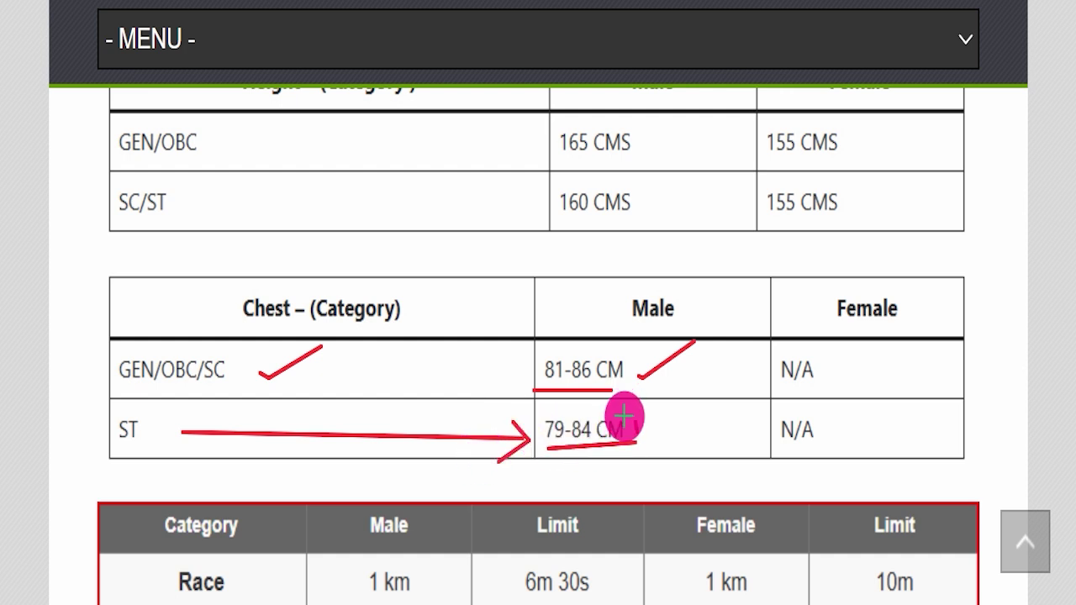
pyautogui.moveTo(636, 437); pyautogui.dragTo(703, 394)
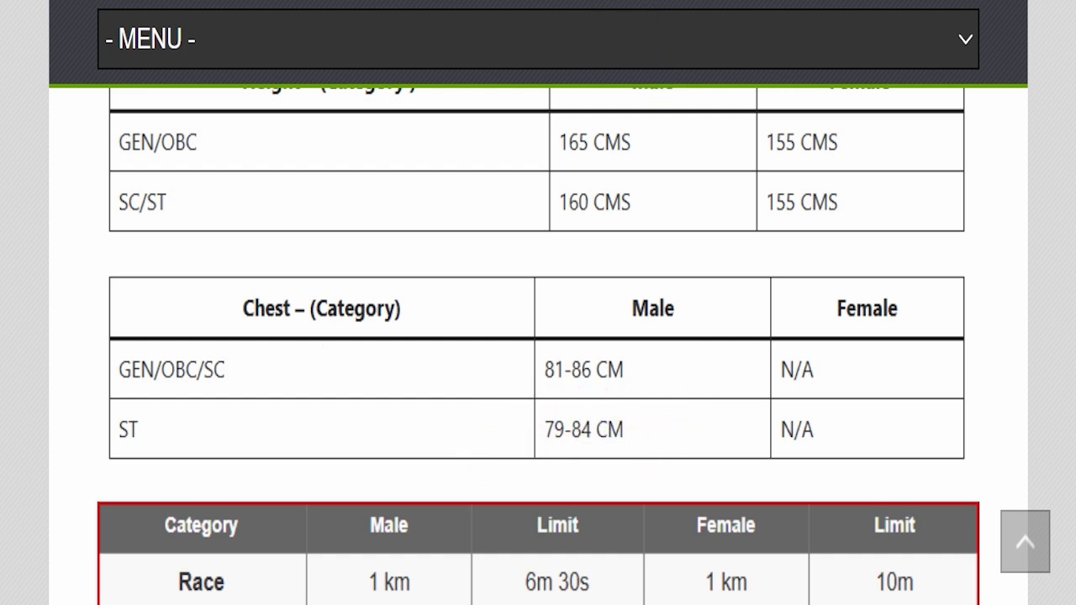
# - Underline the male and female 1 km race values and the 4 ft / 3 ft high jump standards
pyautogui.scroll(-4, 493, 257)
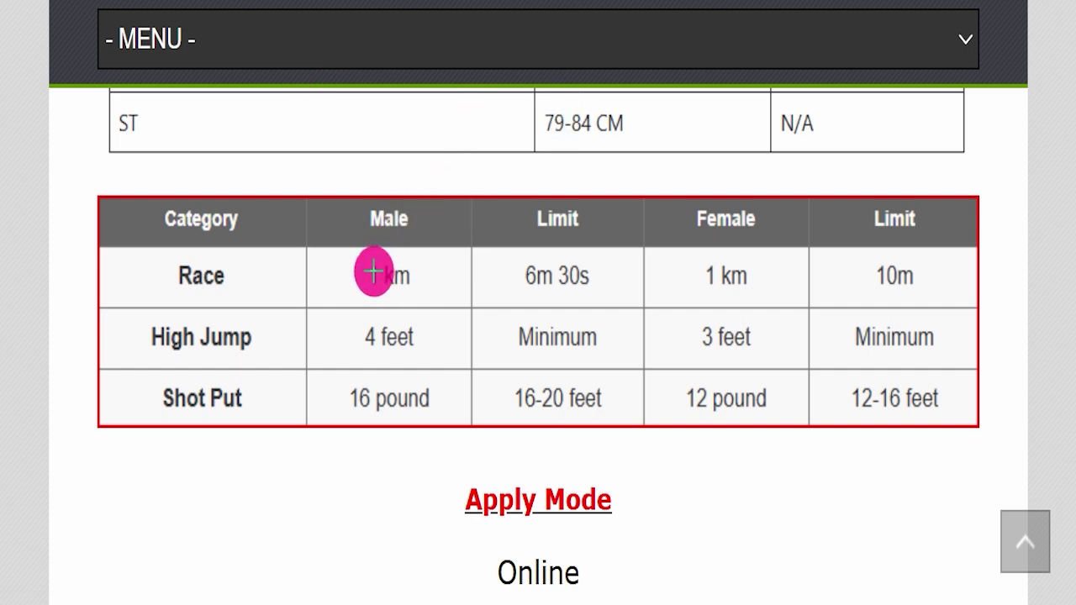
pyautogui.moveTo(403, 279); pyautogui.dragTo(418, 281)
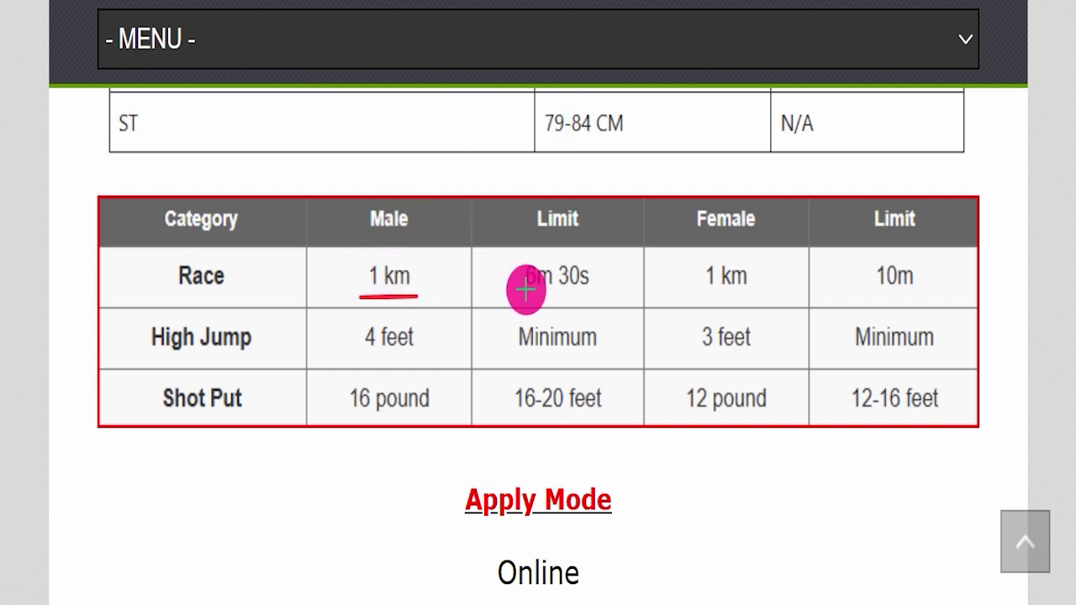
pyautogui.moveTo(683, 283); pyautogui.dragTo(793, 284)
pyautogui.moveTo(940, 282); pyautogui.dragTo(955, 283)
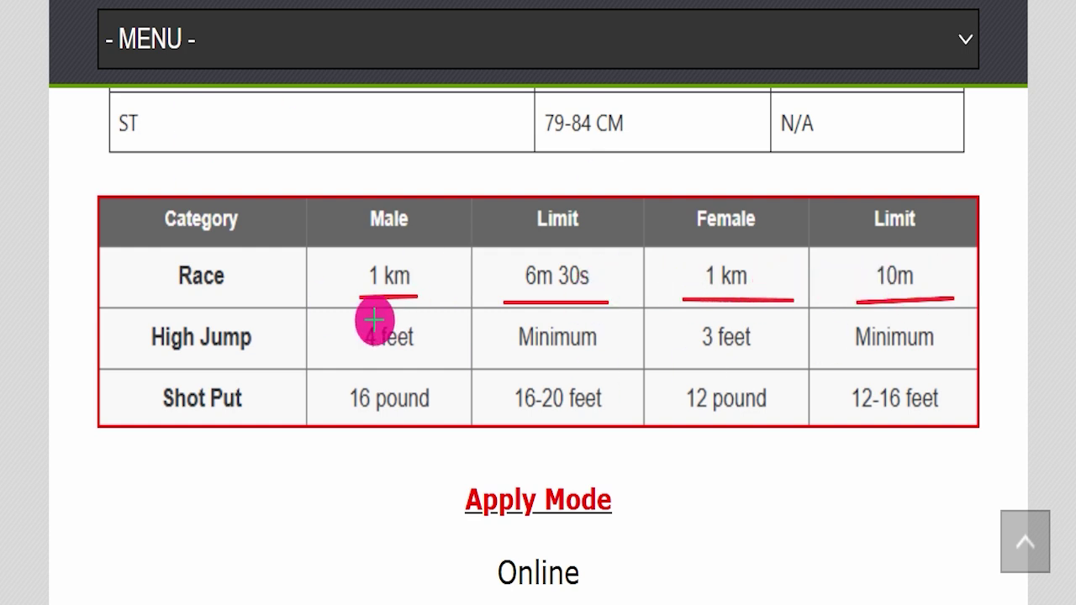
pyautogui.moveTo(346, 357); pyautogui.dragTo(439, 355)
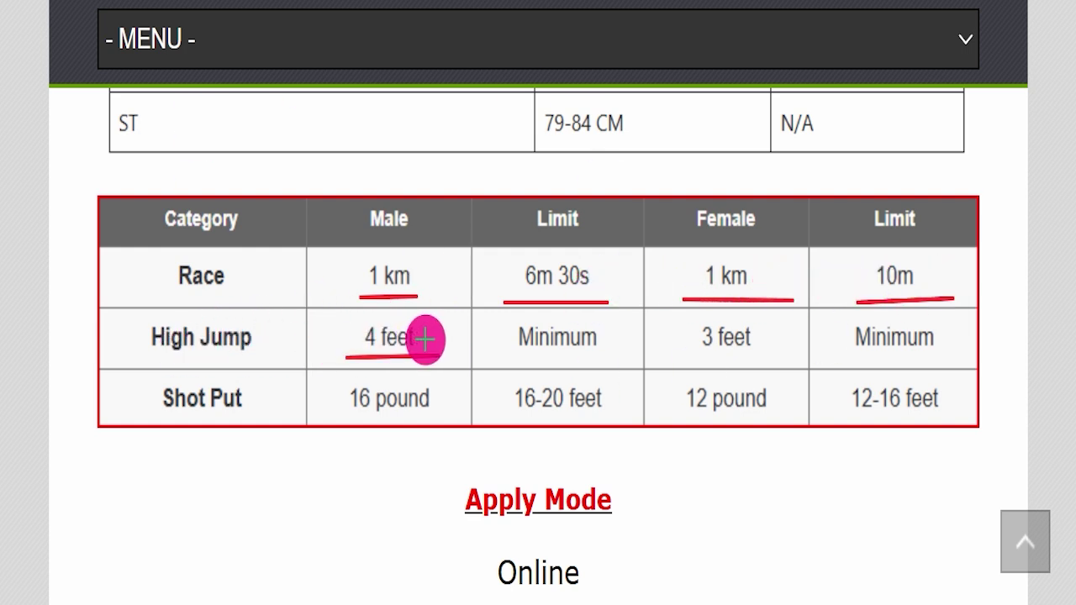
pyautogui.moveTo(683, 357); pyautogui.dragTo(781, 358)
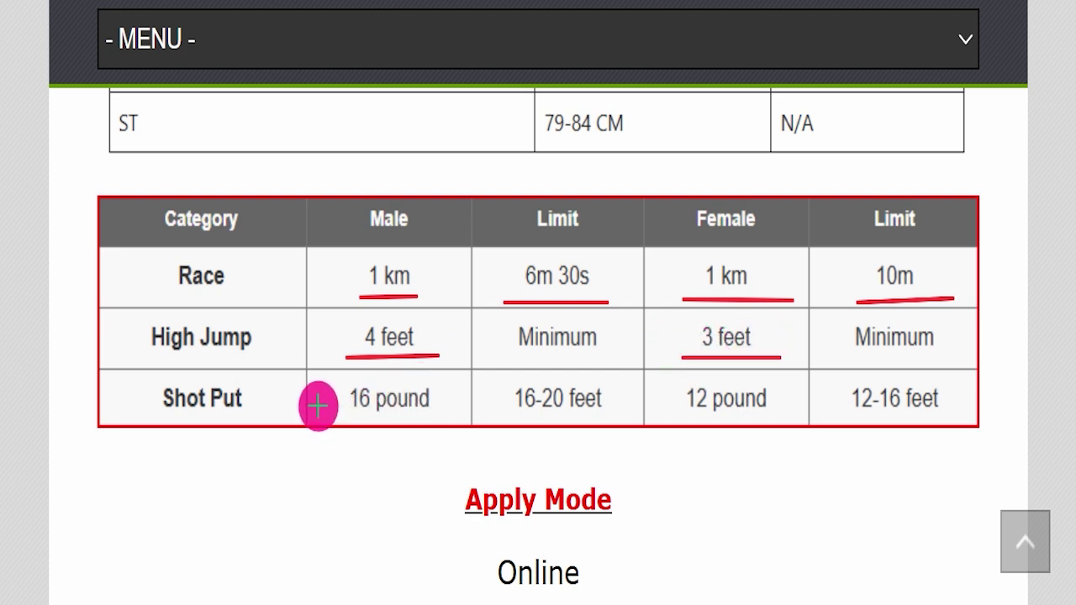
# - Underline the 16-pound male and 12-pound female shot put standards, clear the ink, and highlight '(All India)'
pyautogui.moveTo(330, 422); pyautogui.dragTo(423, 419)
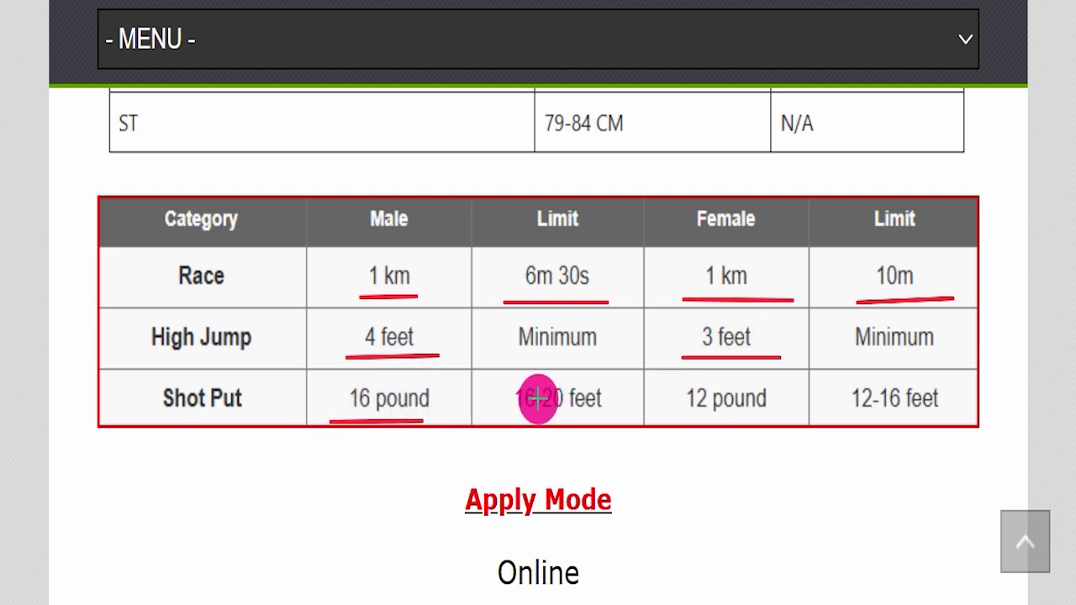
pyautogui.moveTo(500, 402); pyautogui.dragTo(607, 401)
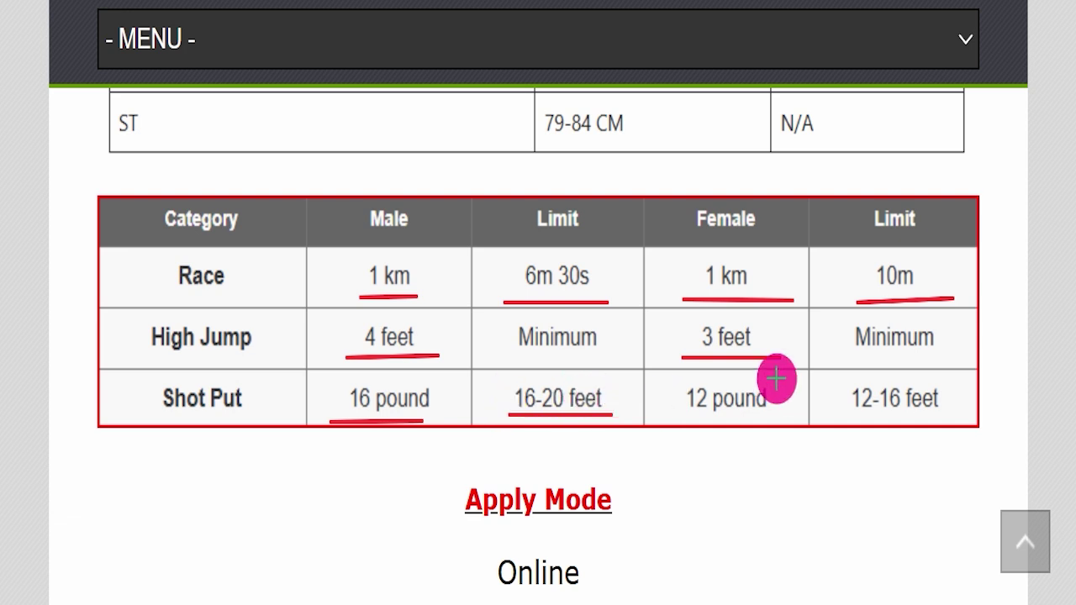
pyautogui.moveTo(675, 401); pyautogui.dragTo(763, 399)
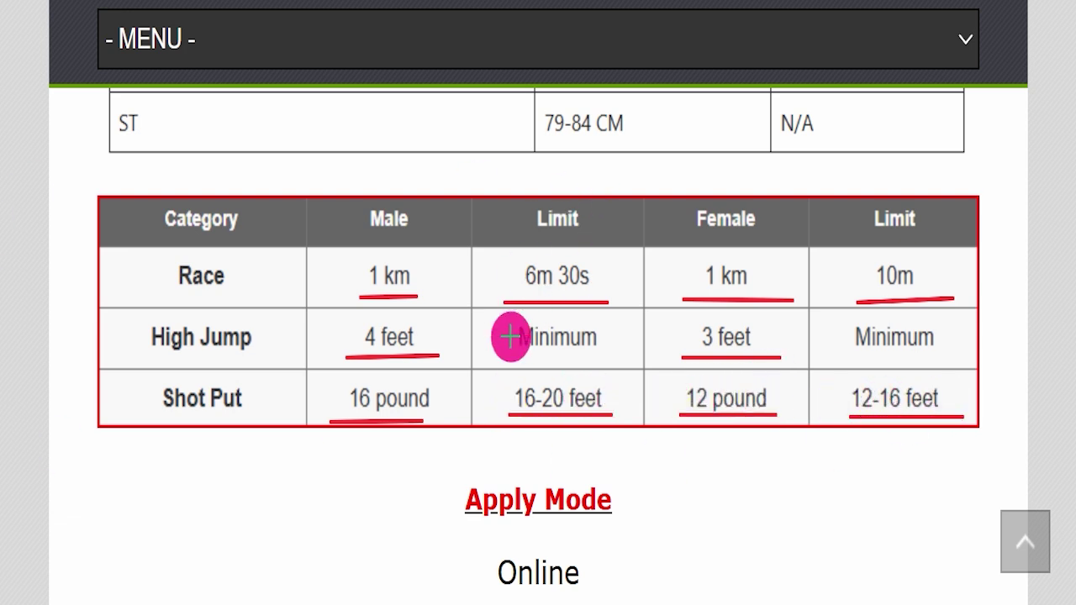
pyautogui.press('Escape')
pyautogui.scroll(-2, 672, 320)
pyautogui.moveTo(431, 357); pyautogui.dragTo(799, 360)
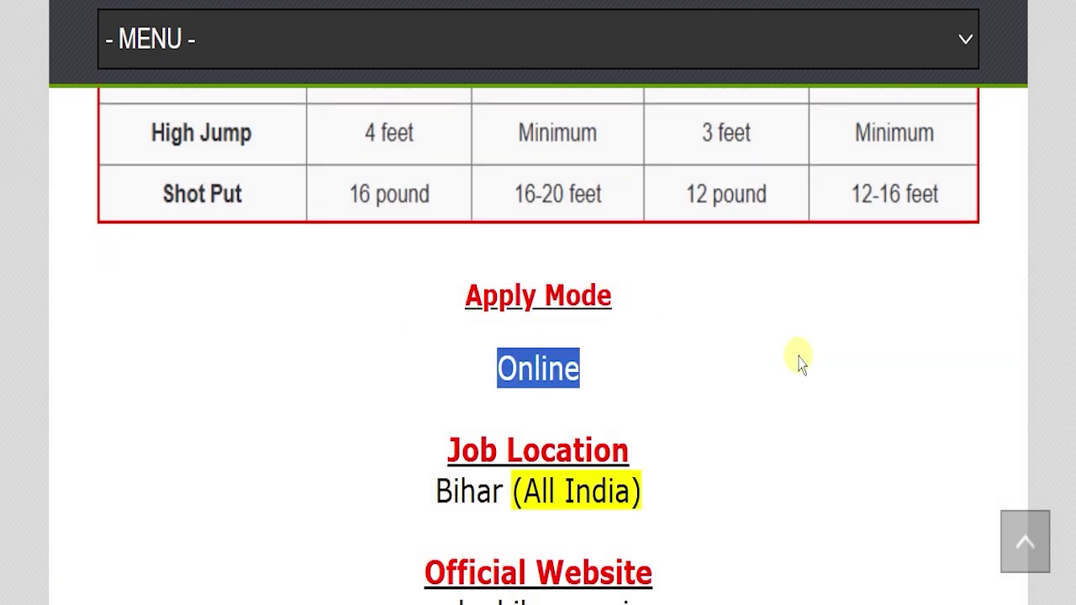
pyautogui.scroll(-1, 480, 360)
pyautogui.doubleClick(493, 380)
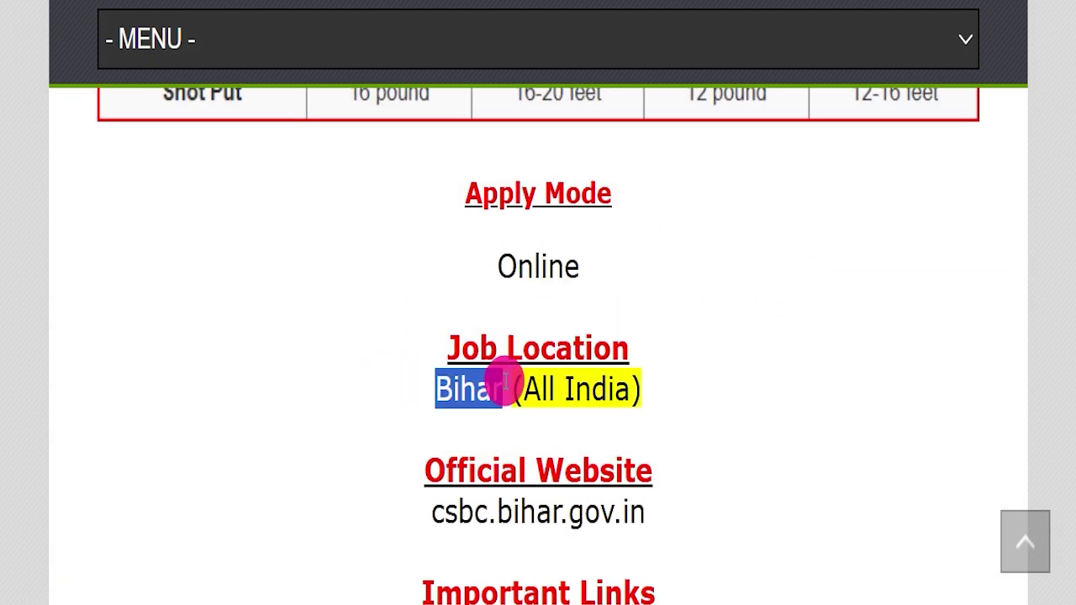
pyautogui.moveTo(510, 387); pyautogui.dragTo(733, 377)
pyautogui.click(727, 376)
pyautogui.scroll(-2, 690, 353)
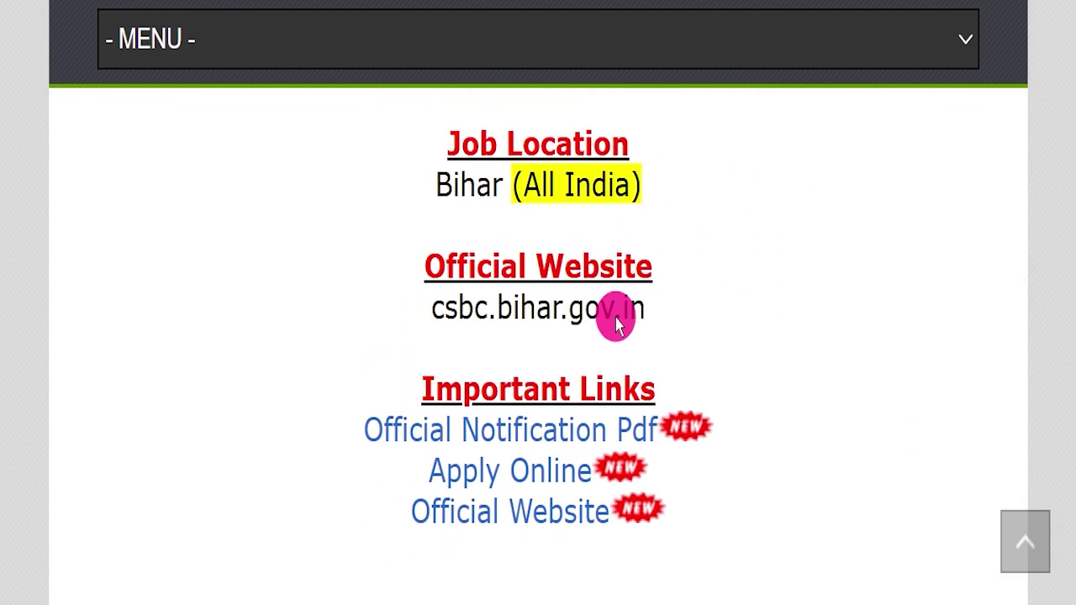
pyautogui.moveTo(430, 308); pyautogui.dragTo(665, 292)
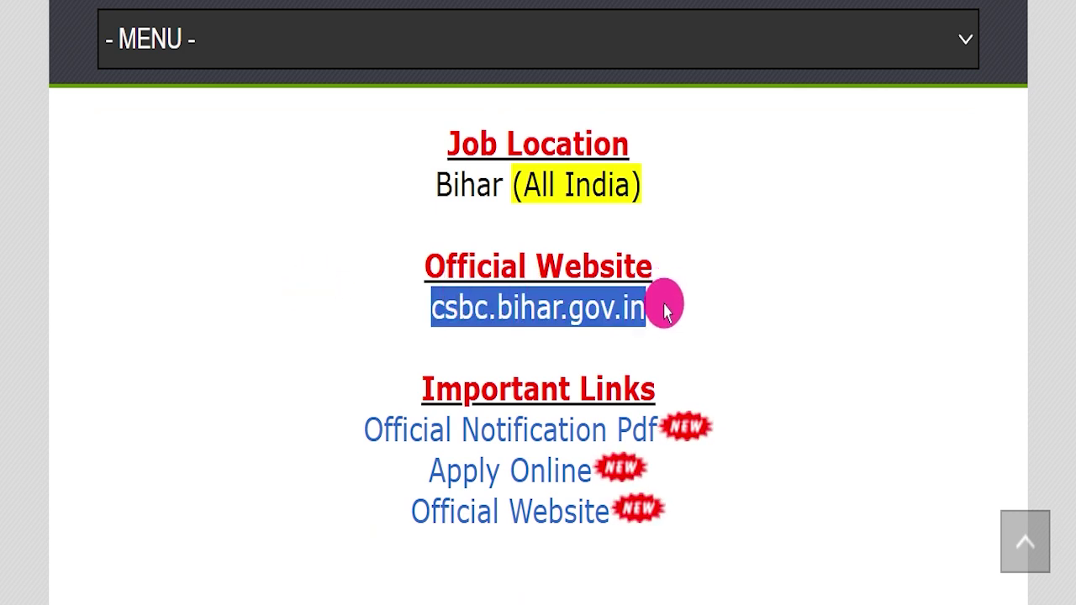
pyautogui.click(664, 318)
pyautogui.moveTo(360, 268); pyautogui.dragTo(730, 302)
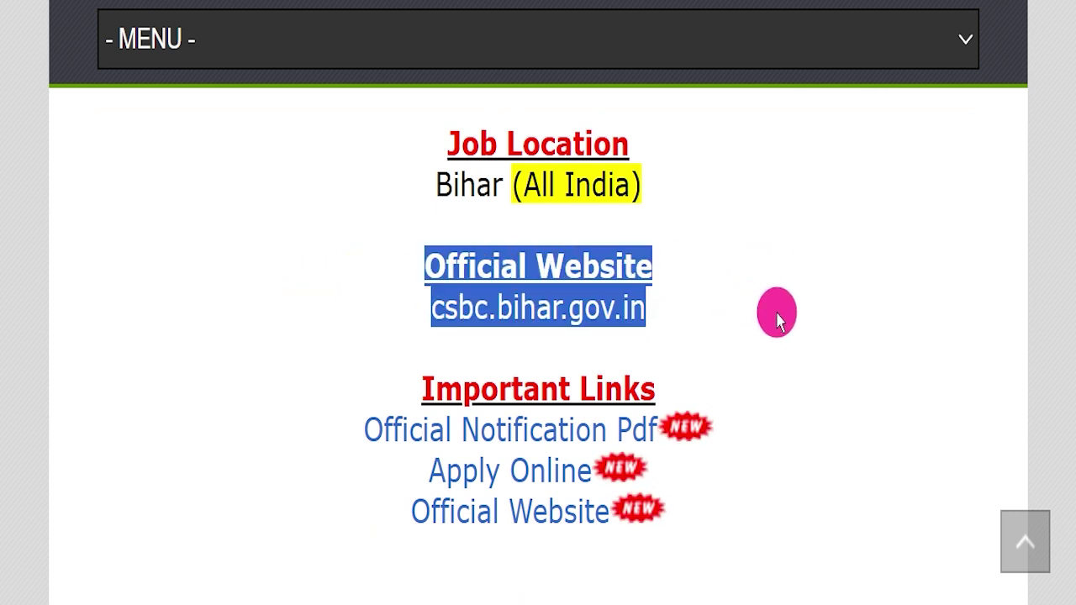
pyautogui.click(776, 312)
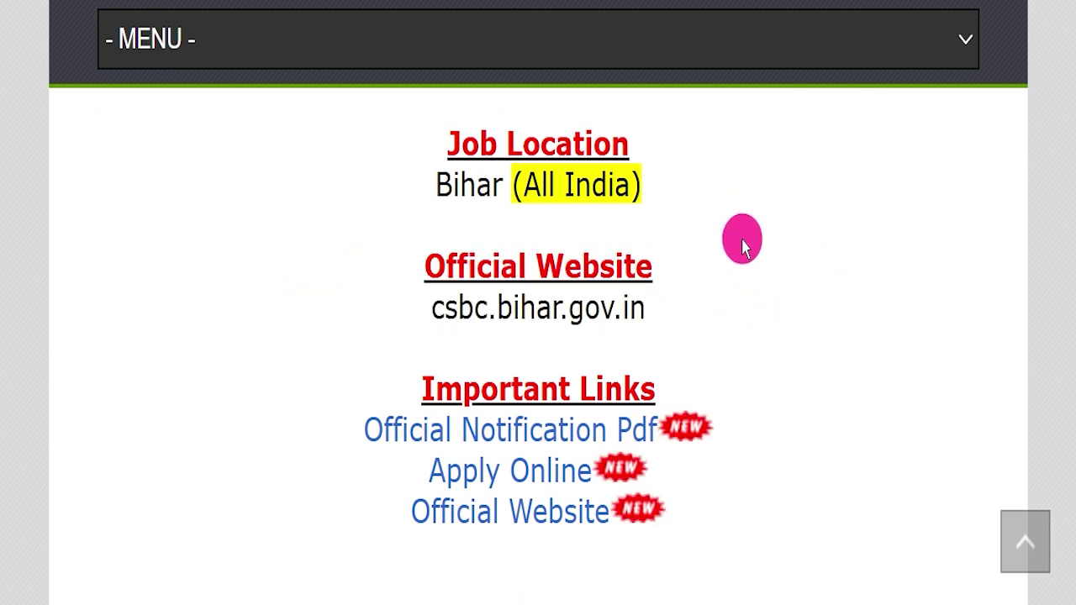
pyautogui.moveTo(387, 387); pyautogui.dragTo(723, 514)
pyautogui.click(787, 451)
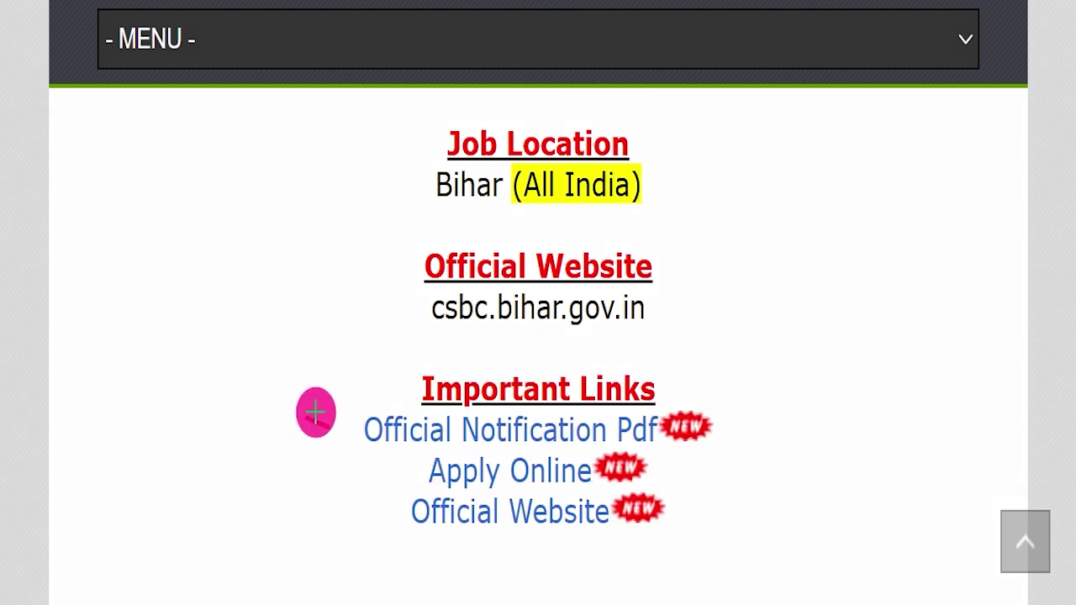
pyautogui.moveTo(306, 418); pyautogui.dragTo(518, 331)
pyautogui.hotkey('ctrl', 'z')
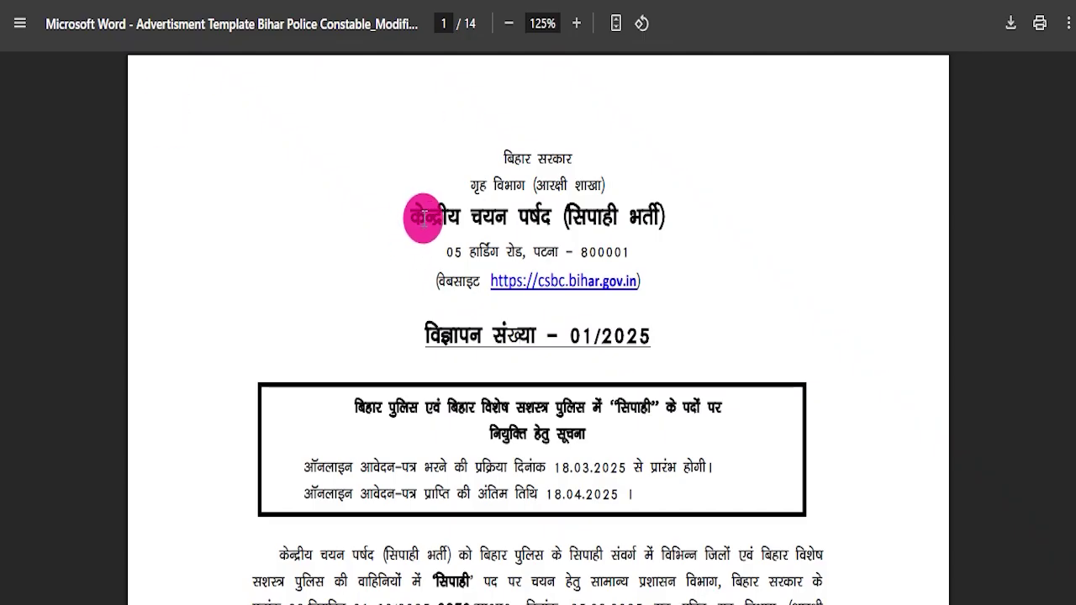
# - Select the advertisement number 01/2025 heading and the application deadline on page 1
pyautogui.moveTo(423, 326); pyautogui.dragTo(667, 331)
pyautogui.click(666, 340)
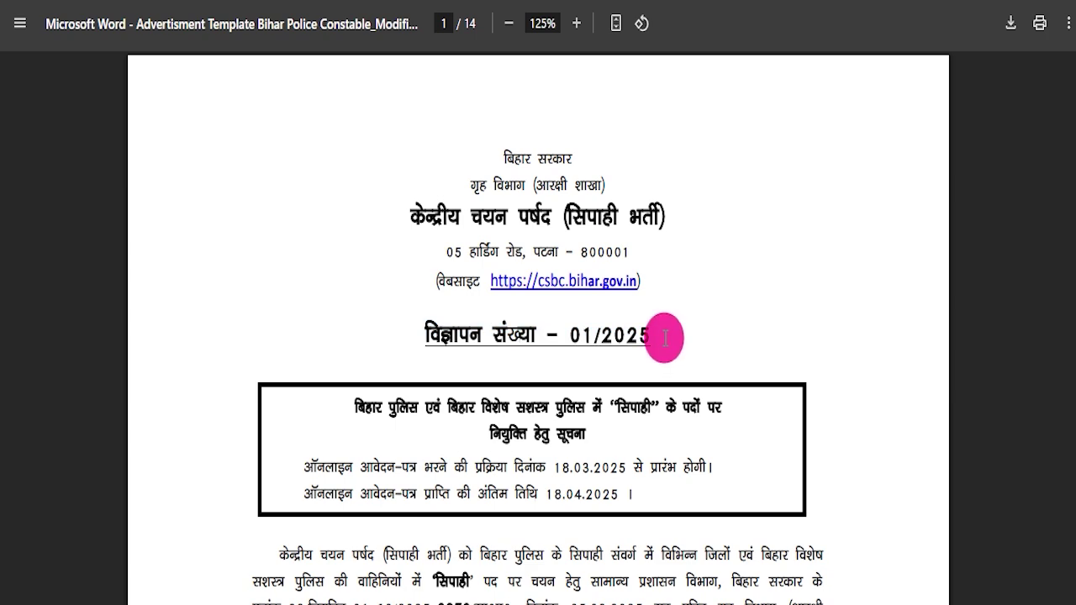
pyautogui.scroll(-2, 669, 338)
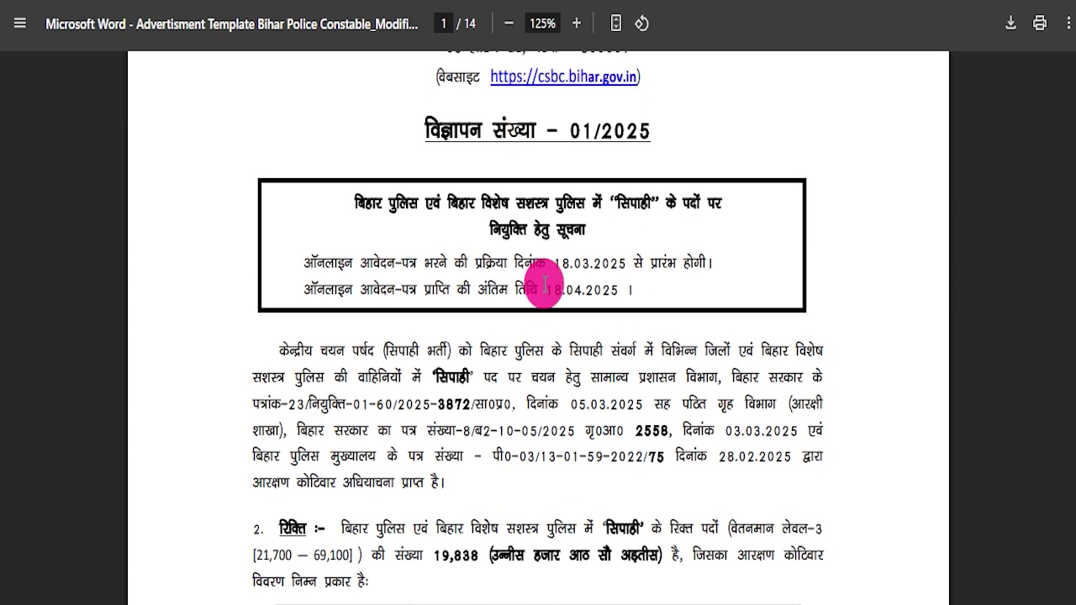
pyautogui.moveTo(547, 292); pyautogui.dragTo(669, 292)
# - Select the constable vacancy table in the notification
pyautogui.scroll(-2, 580, 395)
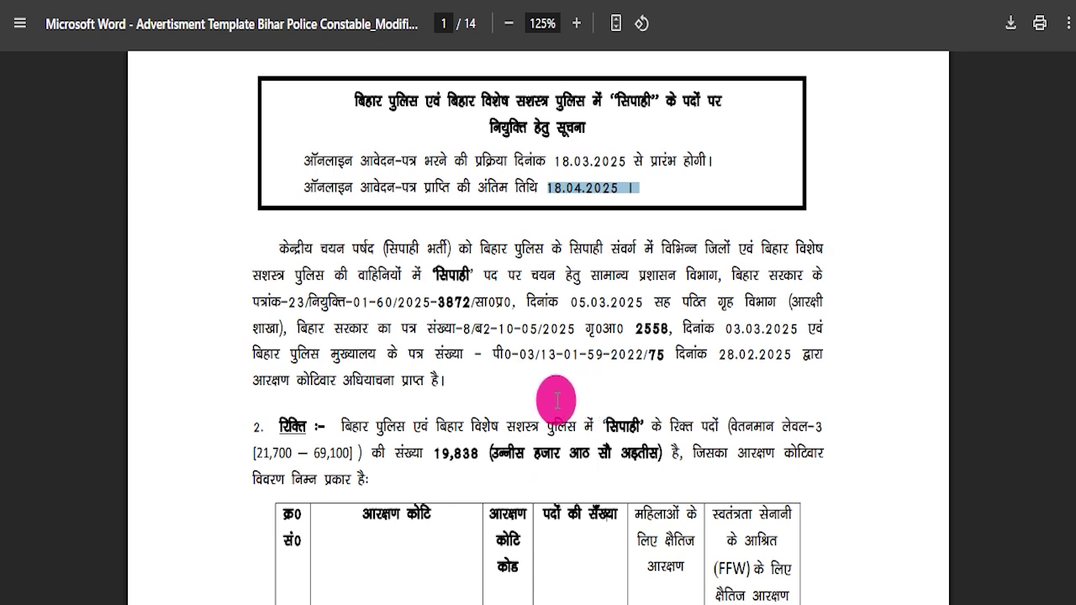
pyautogui.scroll(-1, 614, 395)
pyautogui.scroll(-1, 529, 348)
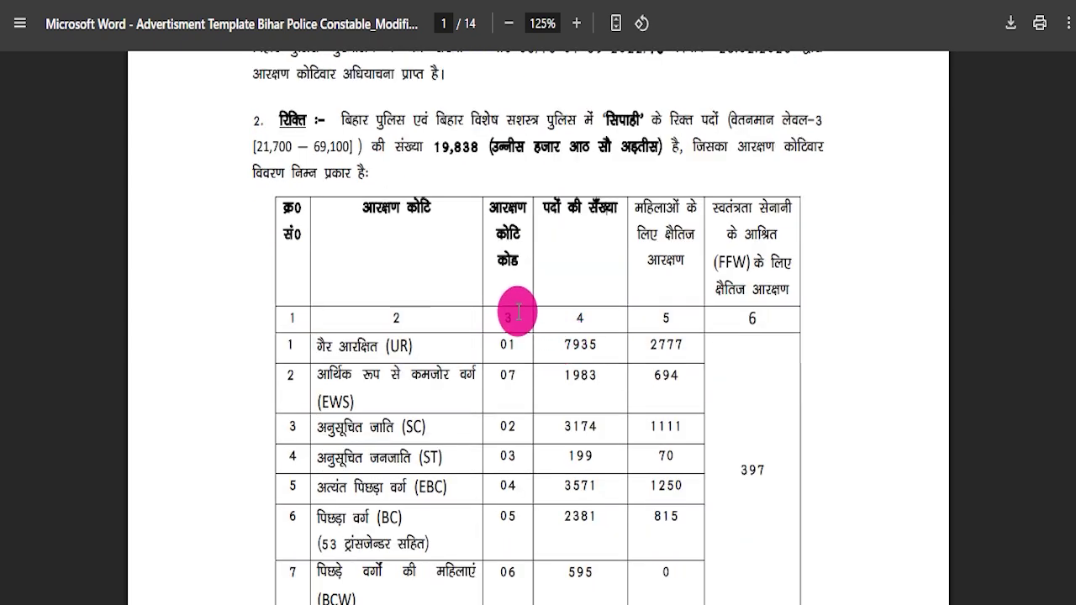
pyautogui.scroll(-1, 515, 312)
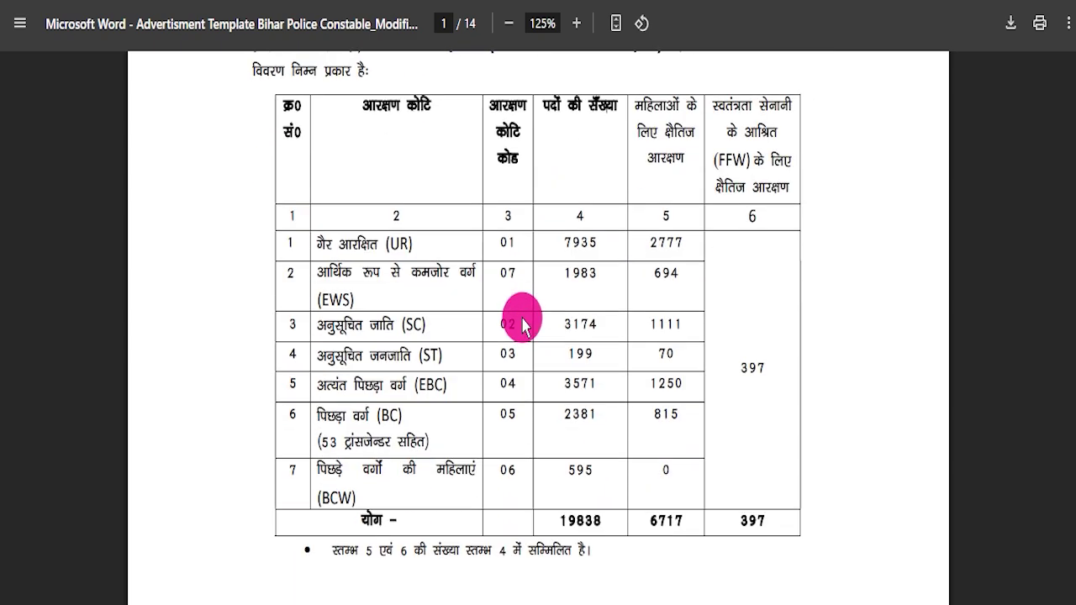
pyautogui.moveTo(320, 237); pyautogui.dragTo(788, 534)
pyautogui.click(782, 533)
pyautogui.moveTo(318, 244); pyautogui.dragTo(580, 467)
# - Highlight the intermediate (10+2) qualification requirement
pyautogui.scroll(-3, 412, 391)
pyautogui.scroll(-5, 421, 383)
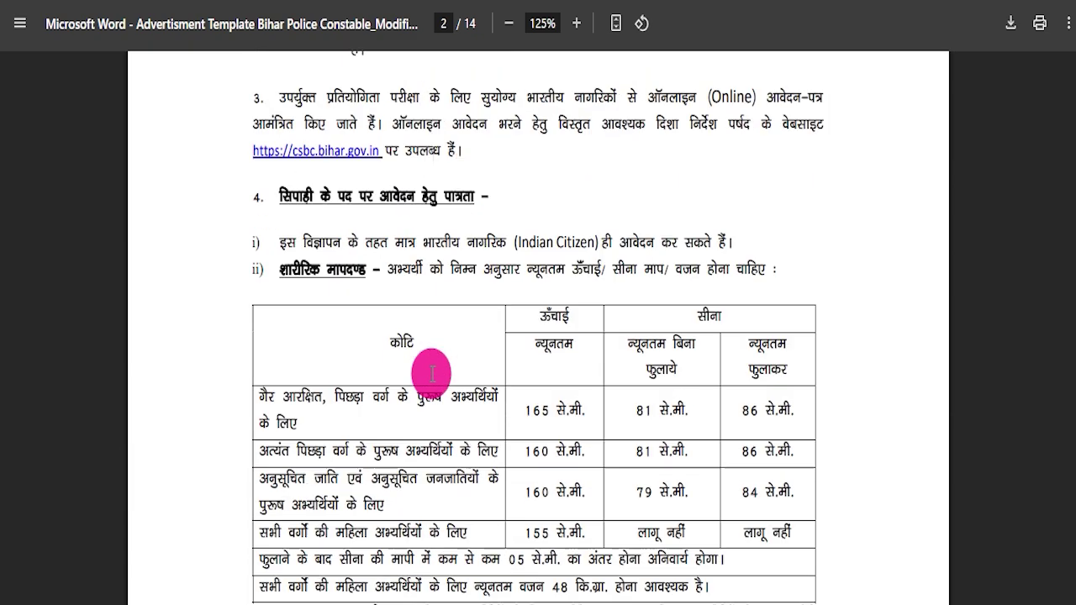
pyautogui.scroll(-1, 433, 374)
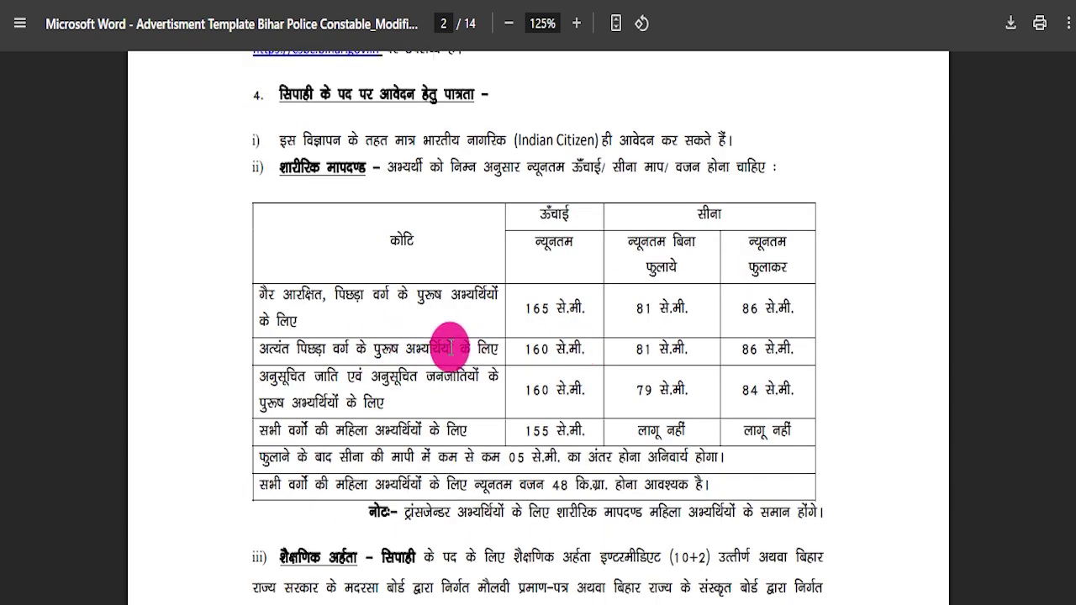
pyautogui.scroll(-3, 501, 363)
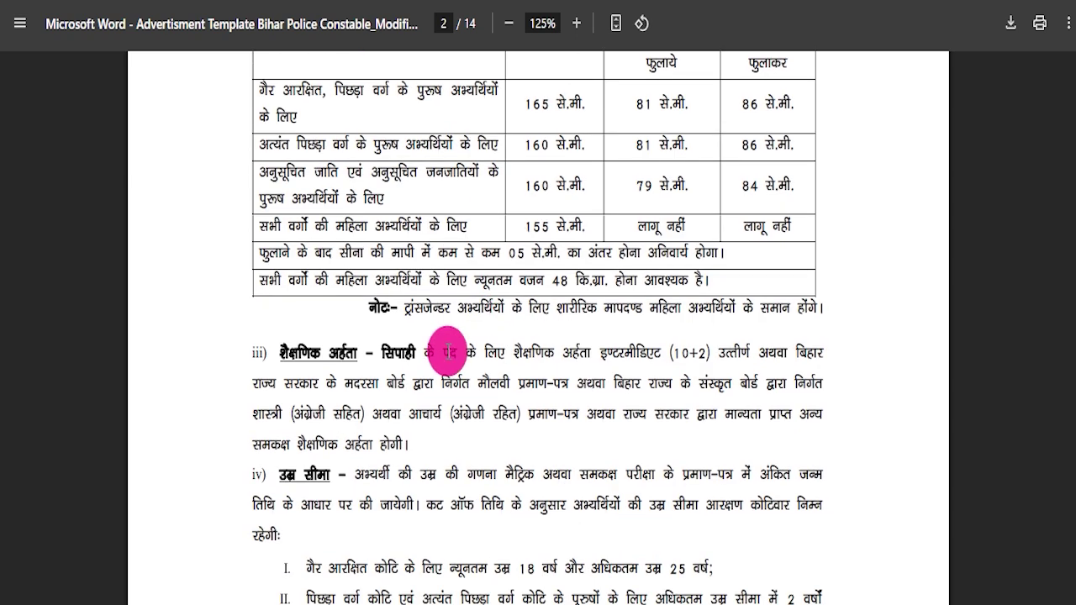
pyautogui.moveTo(432, 232); pyautogui.dragTo(716, 250)
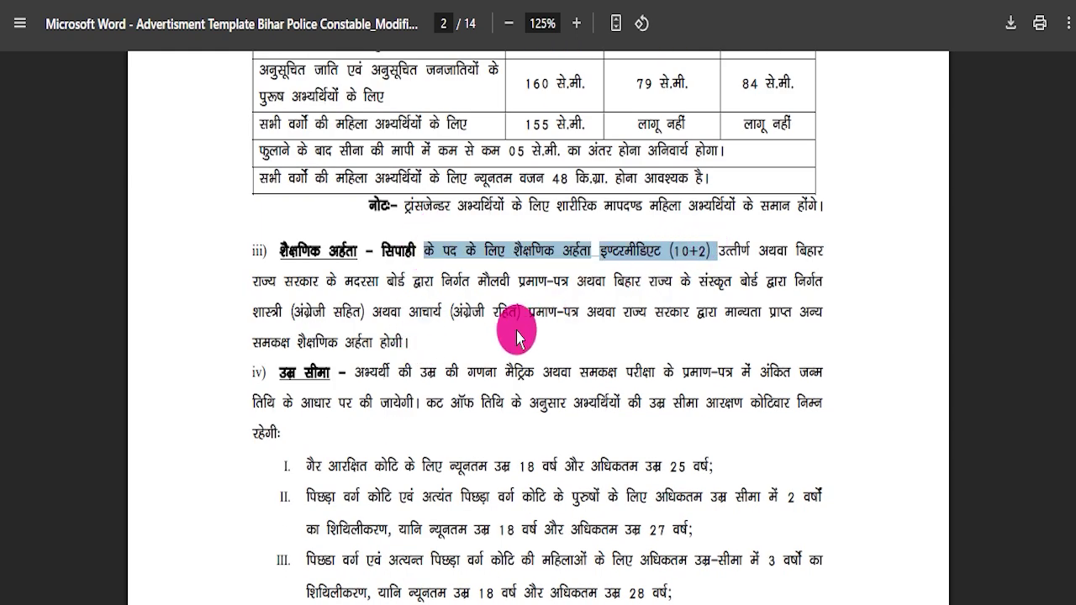
pyautogui.moveTo(354, 403); pyautogui.dragTo(577, 403)
# - Highlight the age limits: minimum 18 years, relaxation rules and maximum 28 years
pyautogui.scroll(-2, 493, 264)
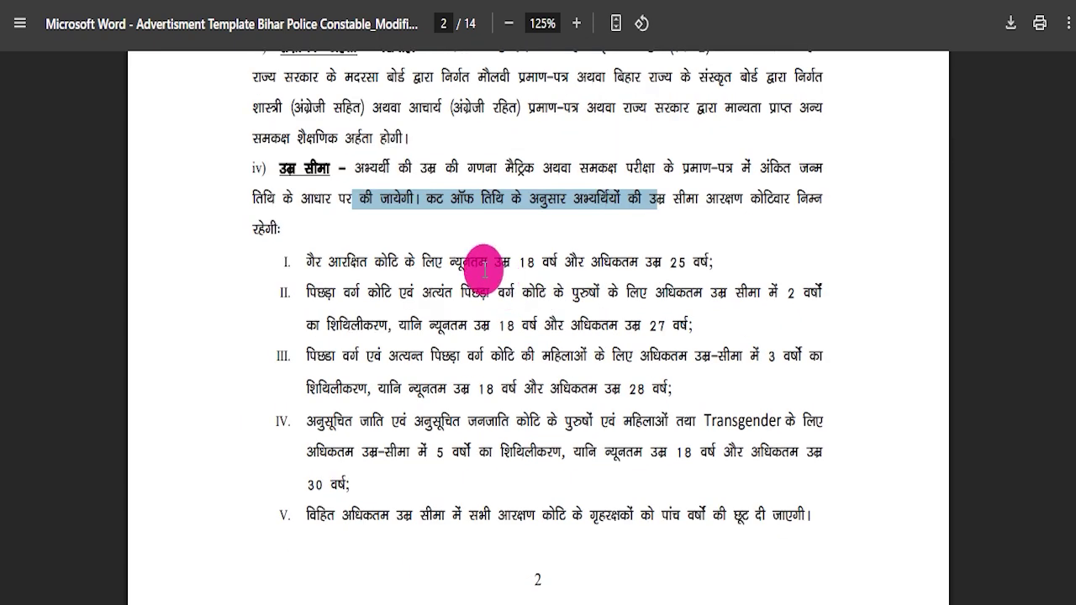
pyautogui.moveTo(435, 261); pyautogui.dragTo(629, 251)
pyautogui.moveTo(538, 324); pyautogui.dragTo(429, 325)
pyautogui.moveTo(370, 356); pyautogui.dragTo(565, 356)
pyautogui.moveTo(365, 388); pyautogui.dragTo(599, 388)
pyautogui.moveTo(286, 420); pyautogui.dragTo(646, 452)
pyautogui.scroll(-6, 690, 420)
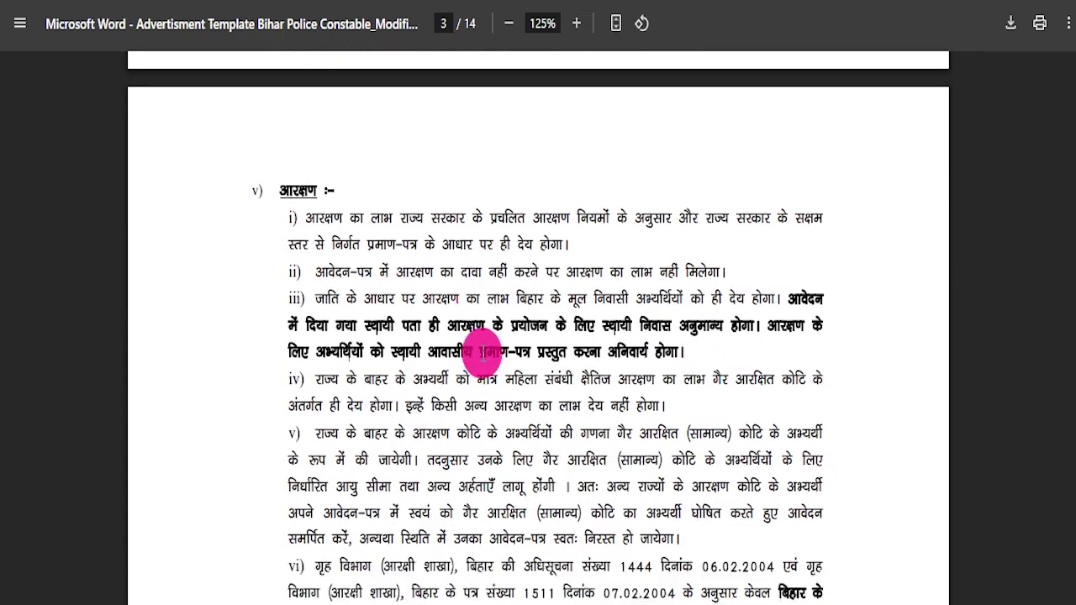
# - Scroll the advertisement PDF to page 14 and back, then mark Apply Online on the CSBC portal
pyautogui.scroll(-2, 488, 353)
pyautogui.scroll(-14, 493, 356)
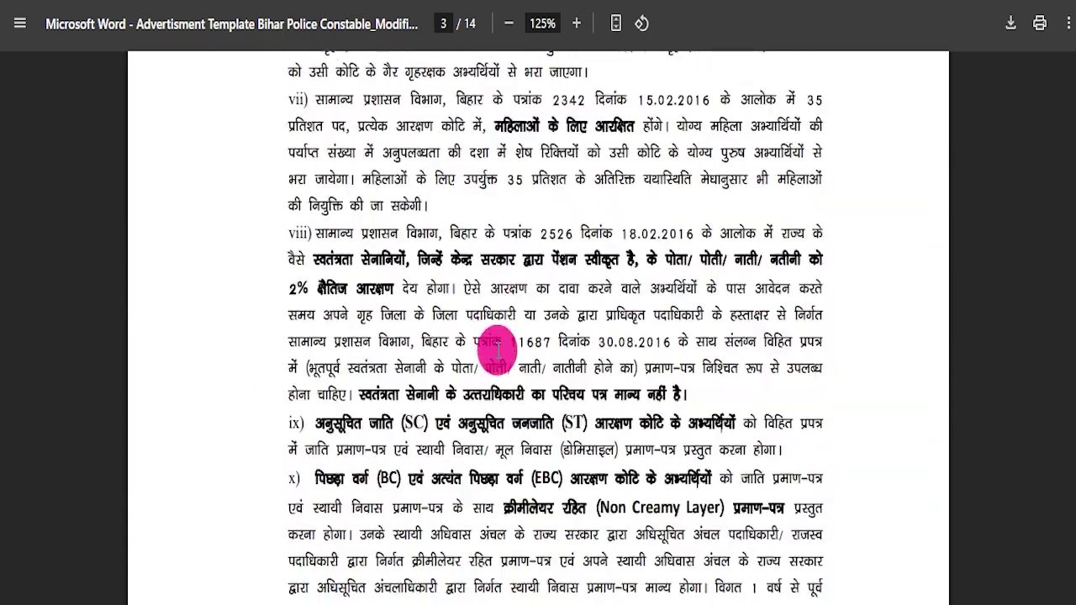
pyautogui.scroll(-10, 515, 371)
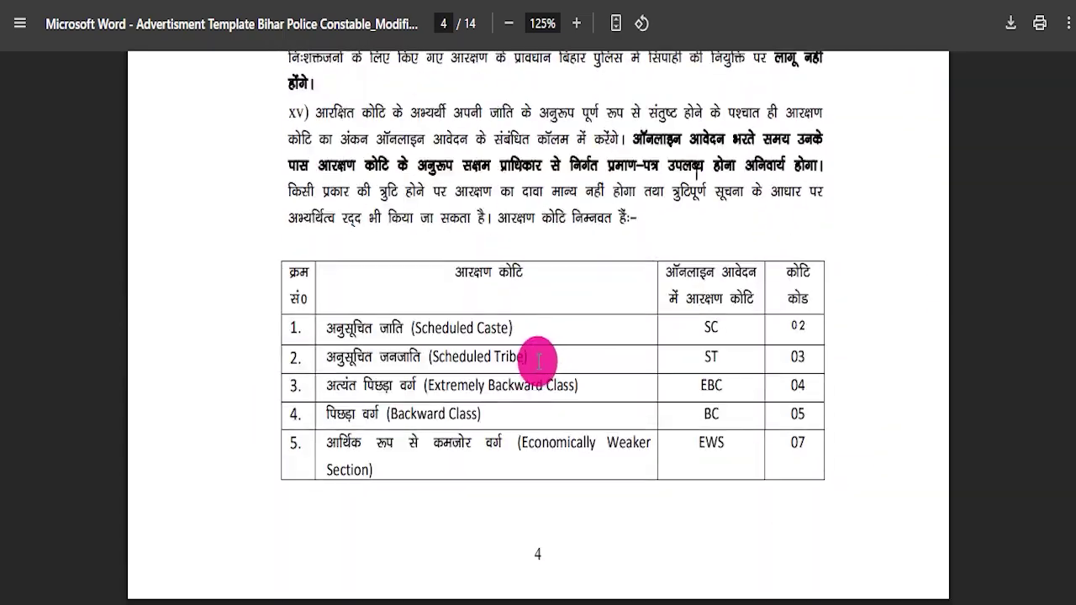
pyautogui.scroll(-7, 545, 362)
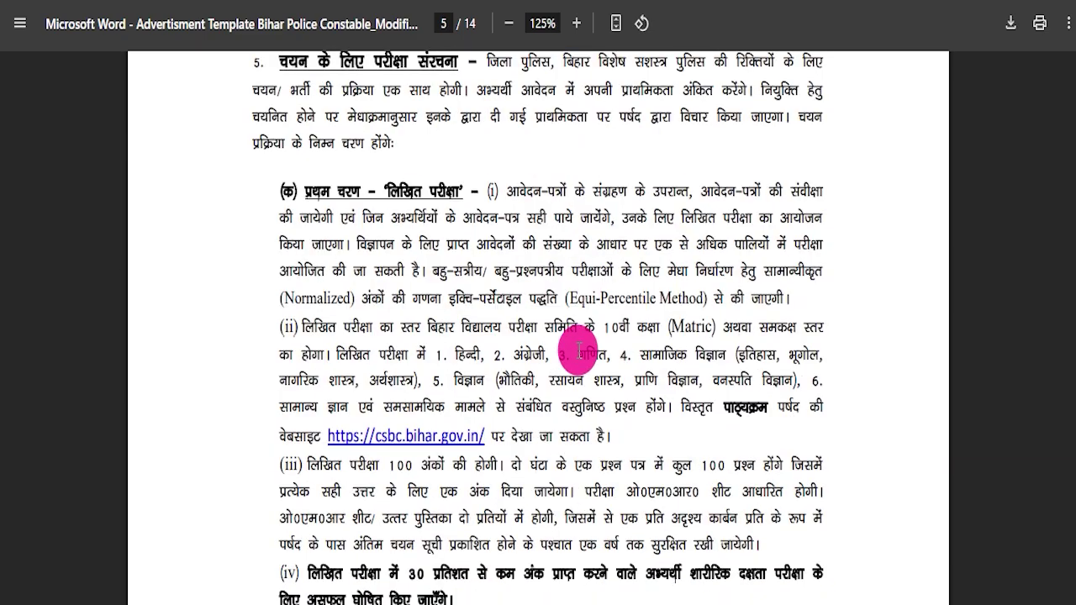
pyautogui.scroll(-10, 562, 360)
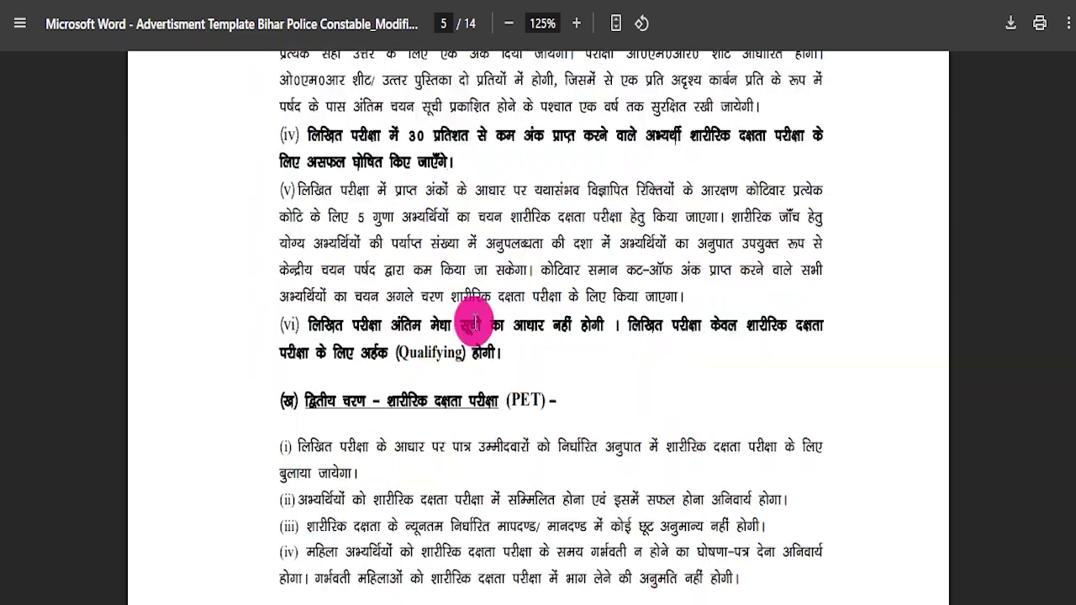
pyautogui.scroll(-10, 497, 362)
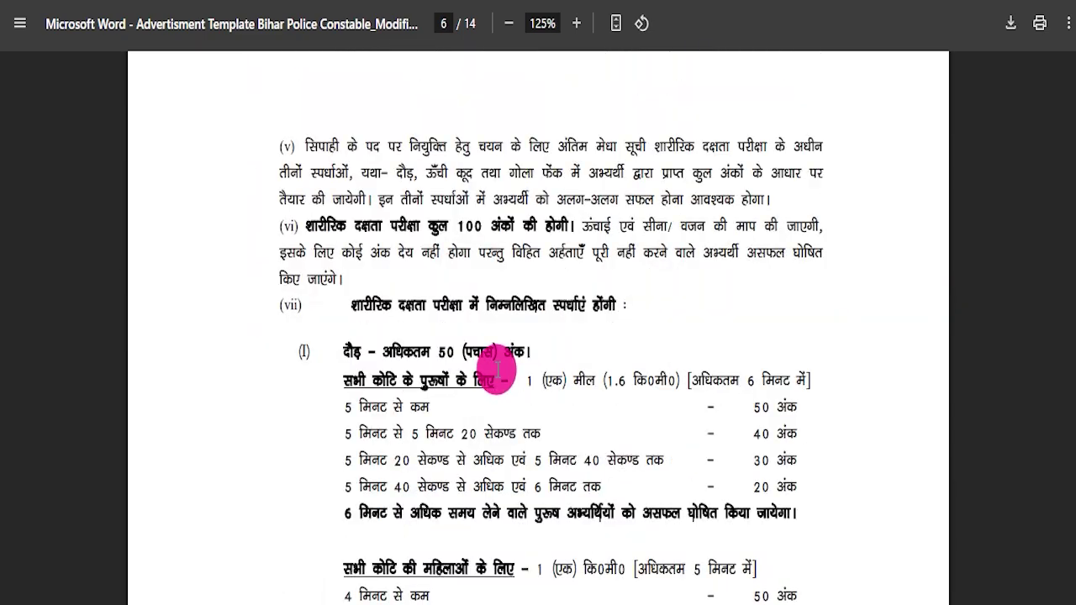
pyautogui.scroll(-12, 501, 290)
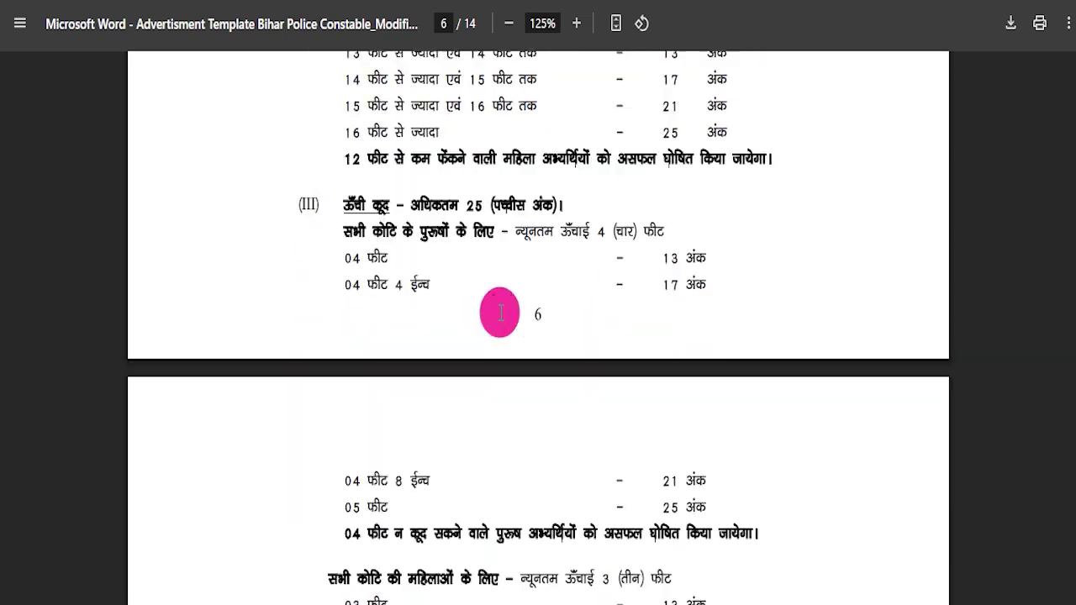
pyautogui.scroll(-15, 497, 313)
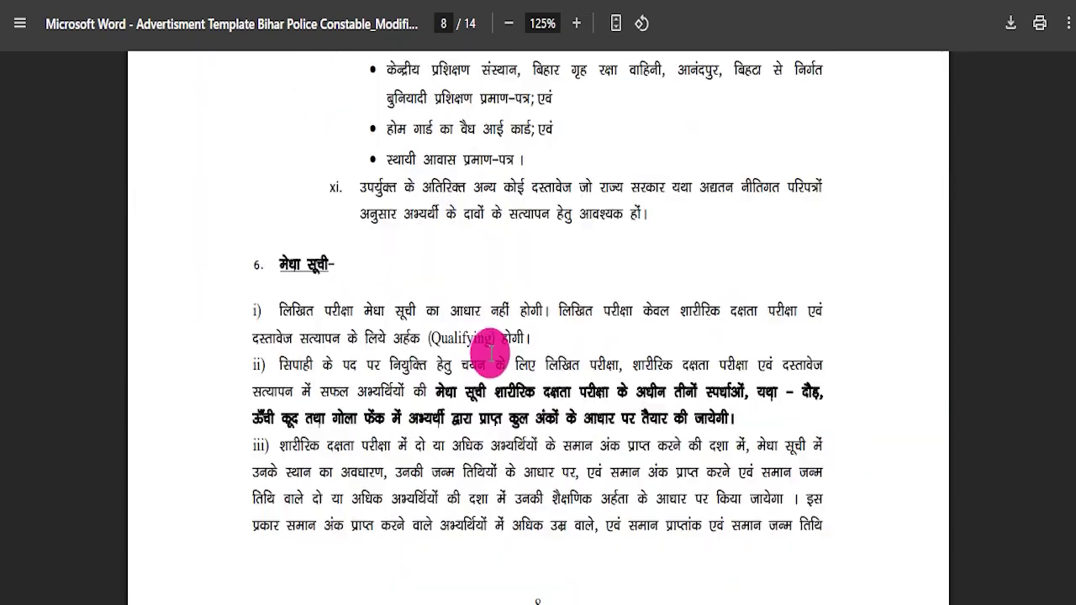
pyautogui.scroll(-15, 497, 337)
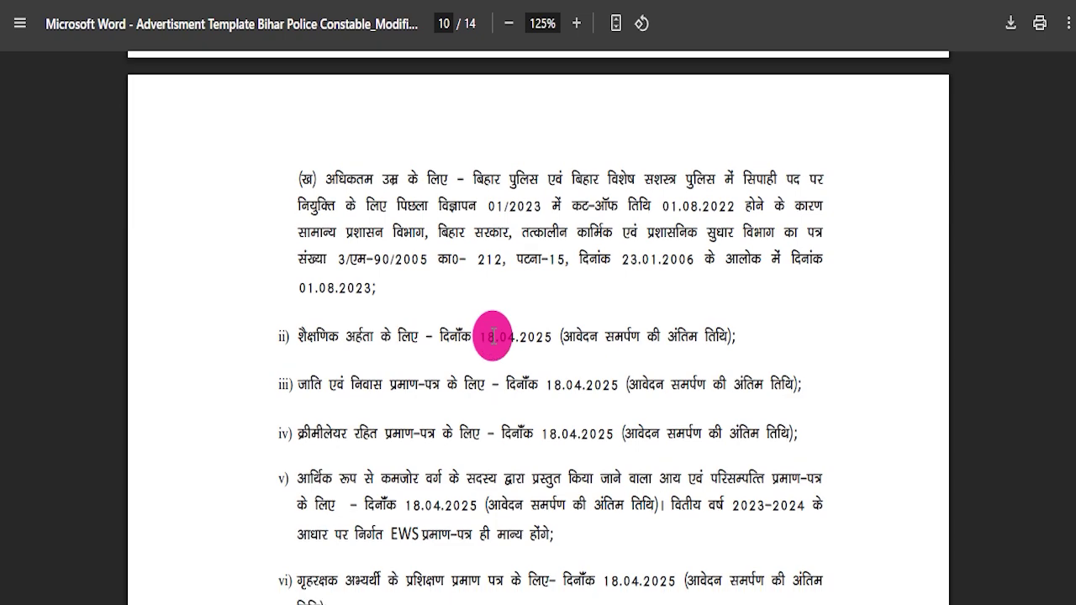
pyautogui.scroll(-10, 525, 354)
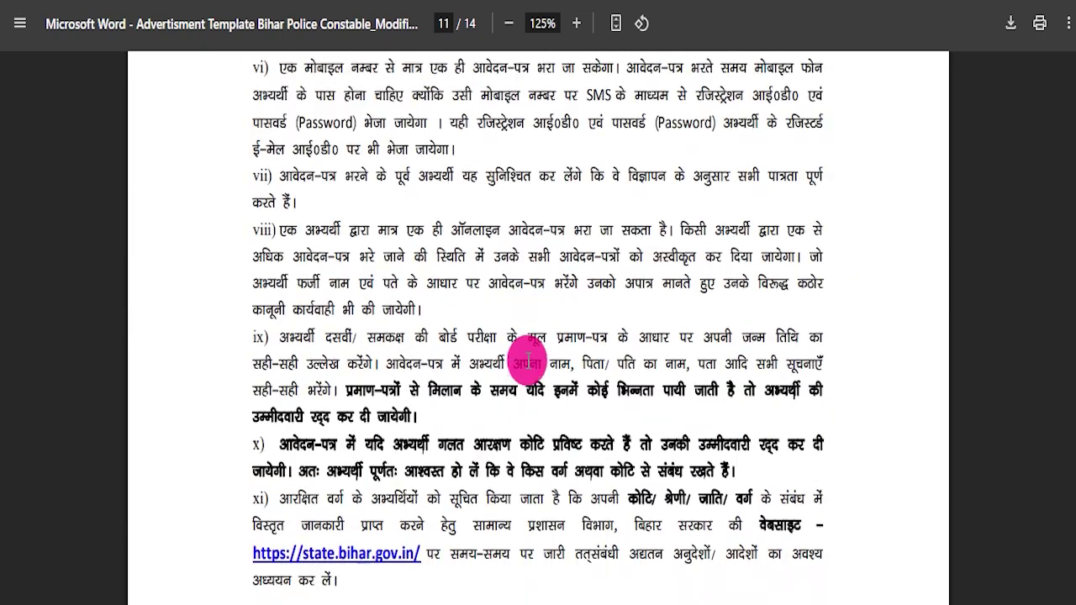
pyautogui.moveTo(404, 161); pyautogui.dragTo(475, 360)
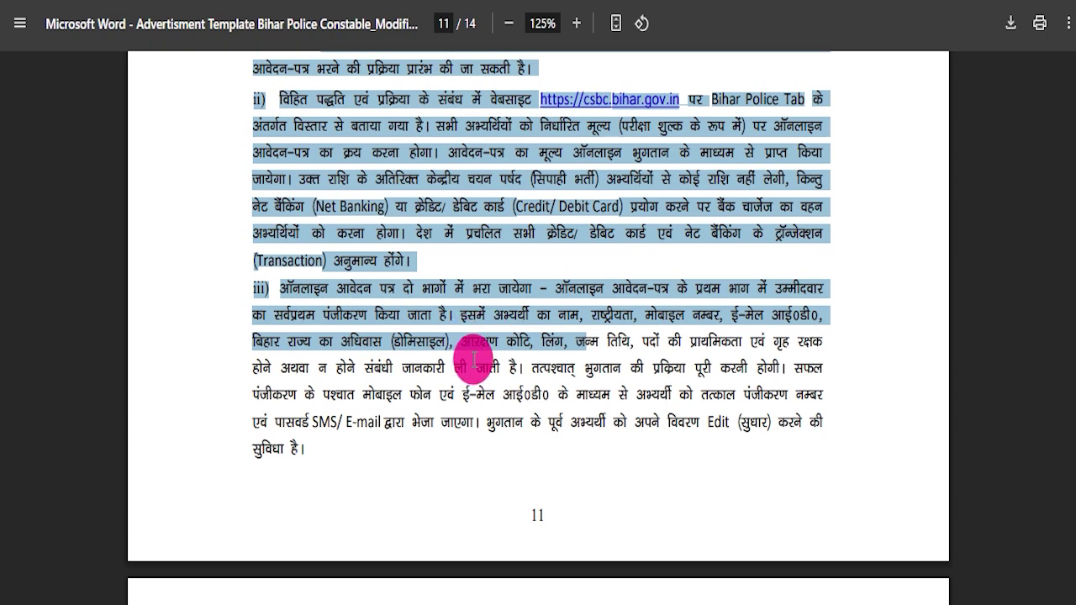
pyautogui.scroll(-8, 521, 328)
pyautogui.scroll(-5, 479, 341)
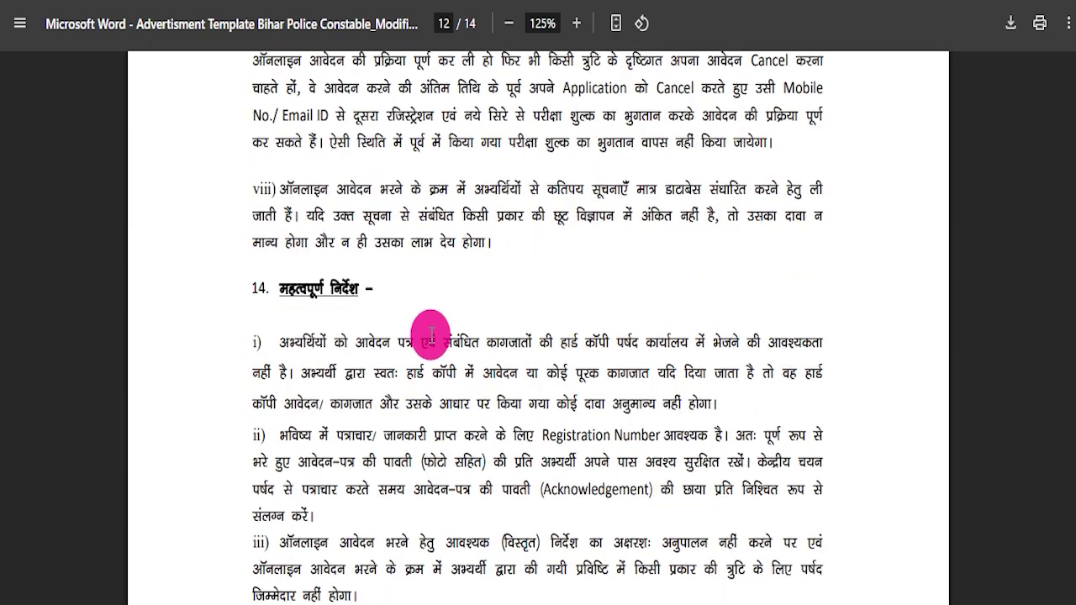
pyautogui.scroll(-4, 430, 335)
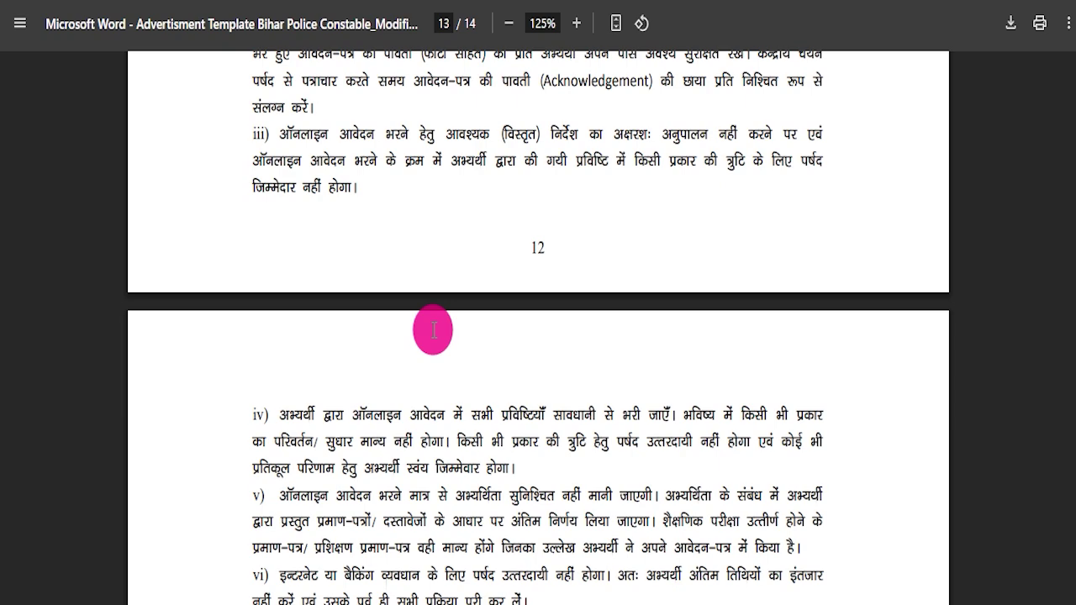
pyautogui.scroll(-5, 434, 331)
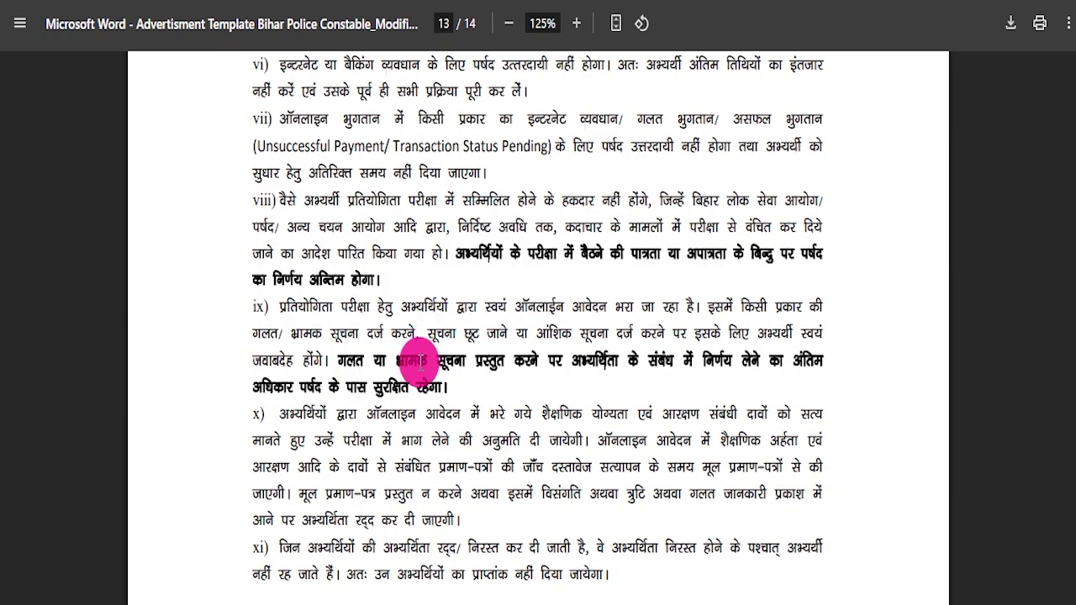
pyautogui.scroll(-9, 420, 363)
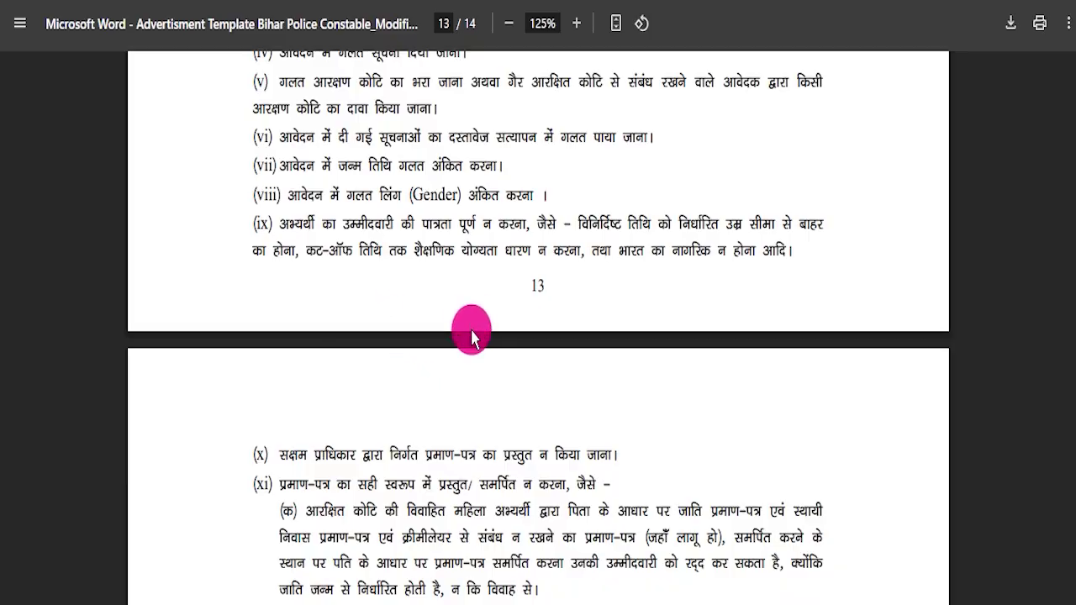
pyautogui.scroll(-10, 469, 326)
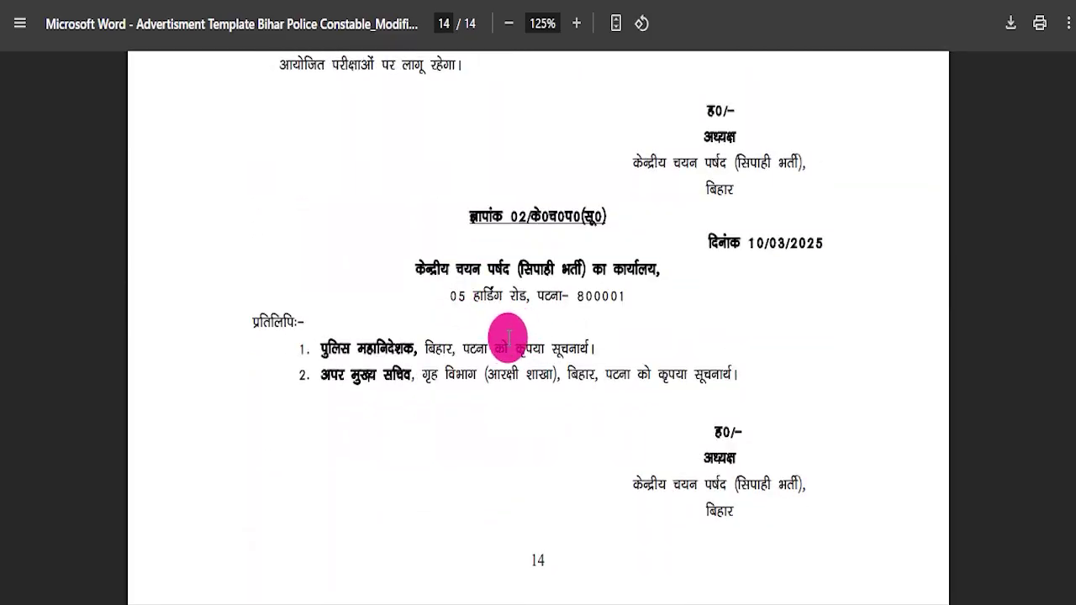
pyautogui.scroll(20, 511, 336)
pyautogui.scroll(20, 611, 365)
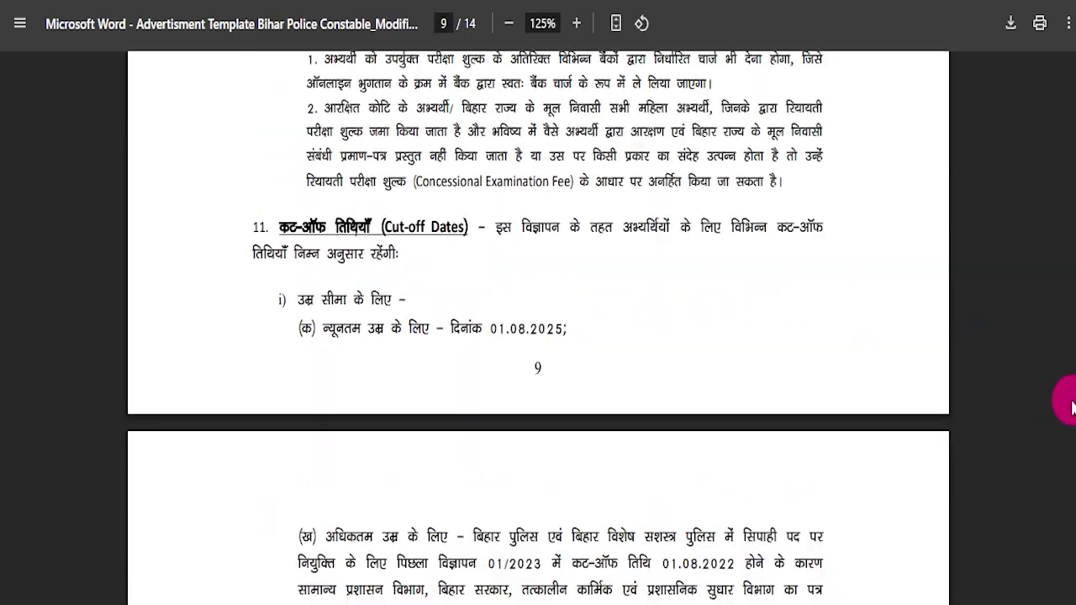
pyautogui.moveTo(1074, 394); pyautogui.dragTo(1073, 50)
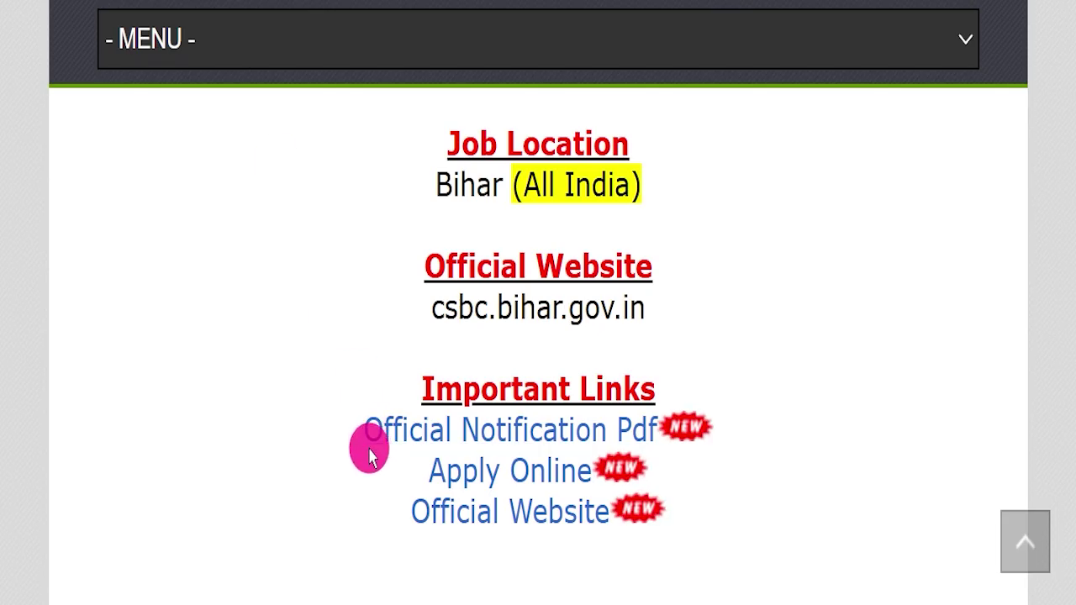
pyautogui.moveTo(428, 471); pyautogui.dragTo(581, 462)
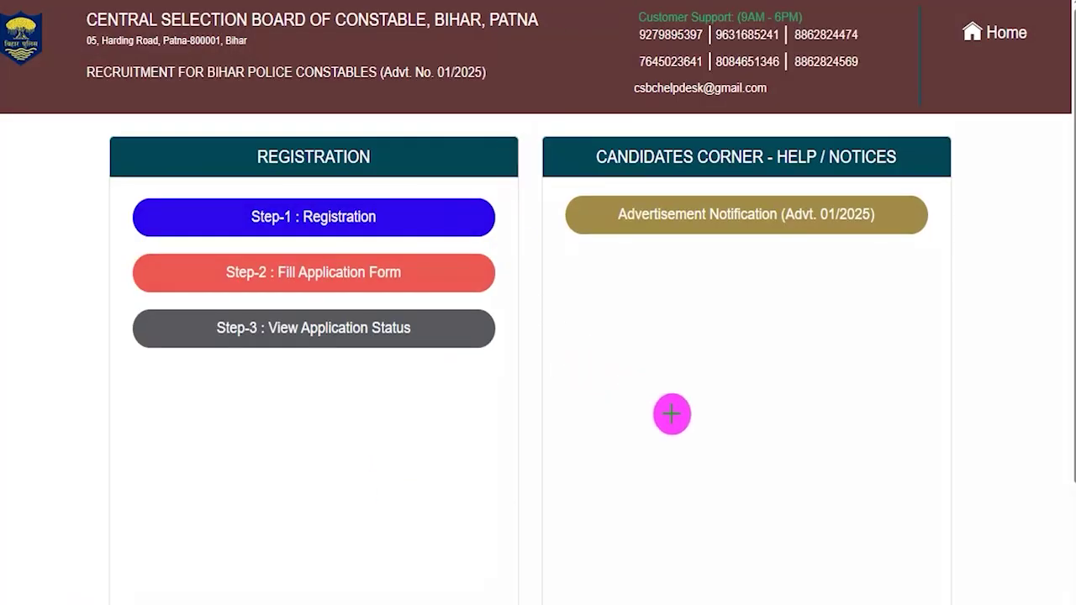
pyautogui.moveTo(652, 382); pyautogui.dragTo(455, 272)
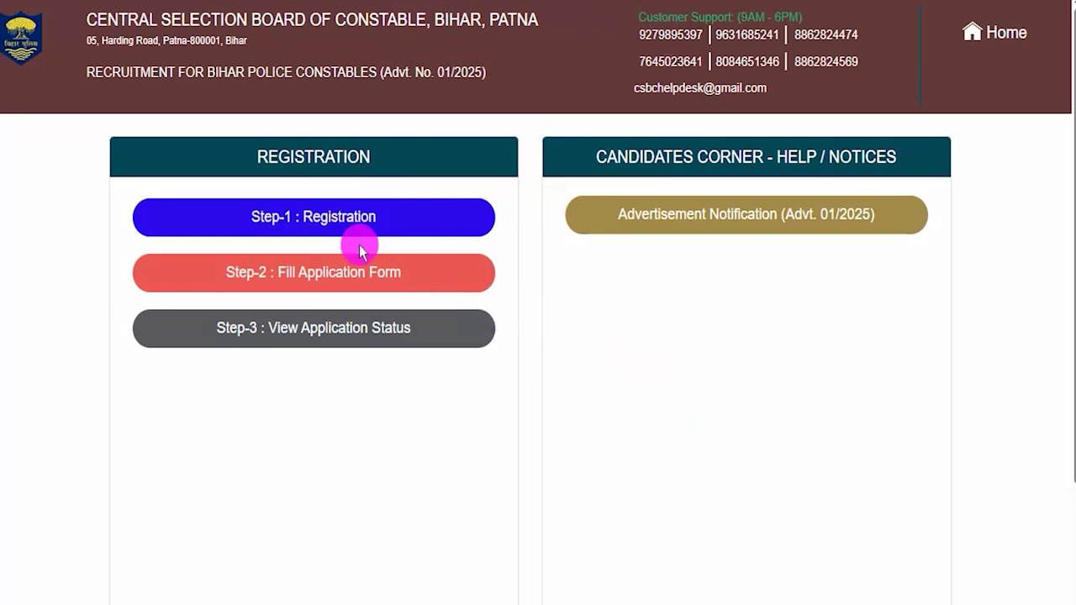
pyautogui.click(344, 275)
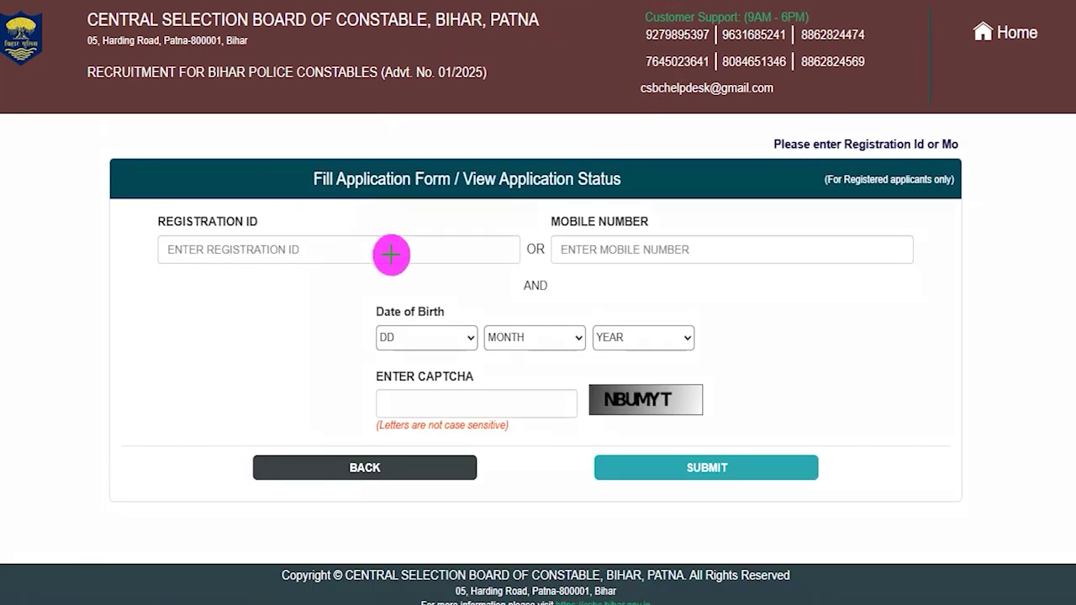
pyautogui.moveTo(392, 255); pyautogui.dragTo(439, 222)
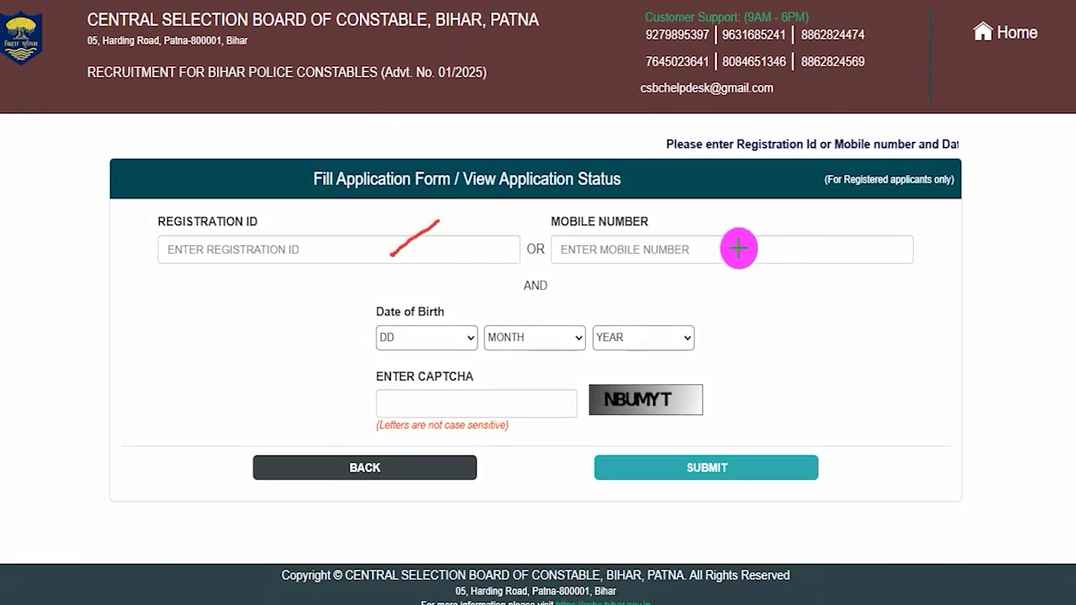
pyautogui.moveTo(745, 248); pyautogui.dragTo(797, 211)
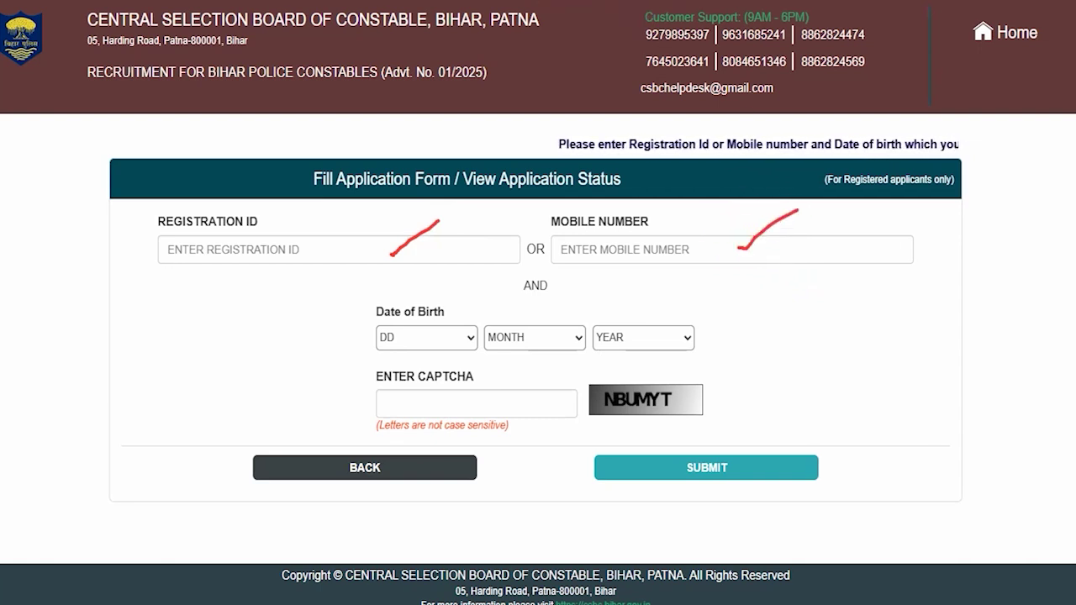
pyautogui.click(443, 337)
pyautogui.click(509, 337)
pyautogui.click(668, 337)
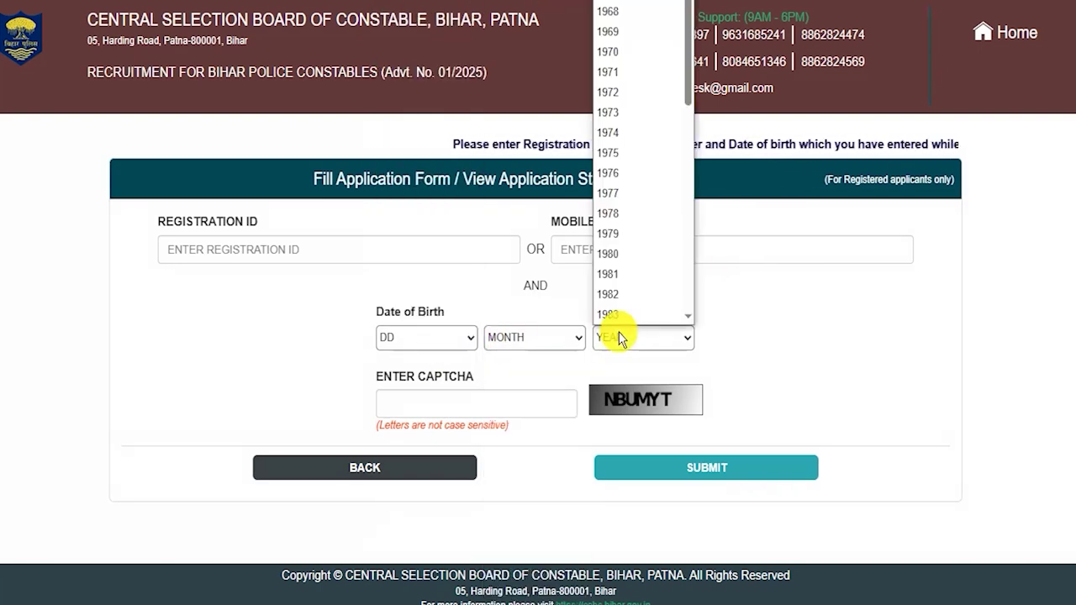
pyautogui.click(620, 5)
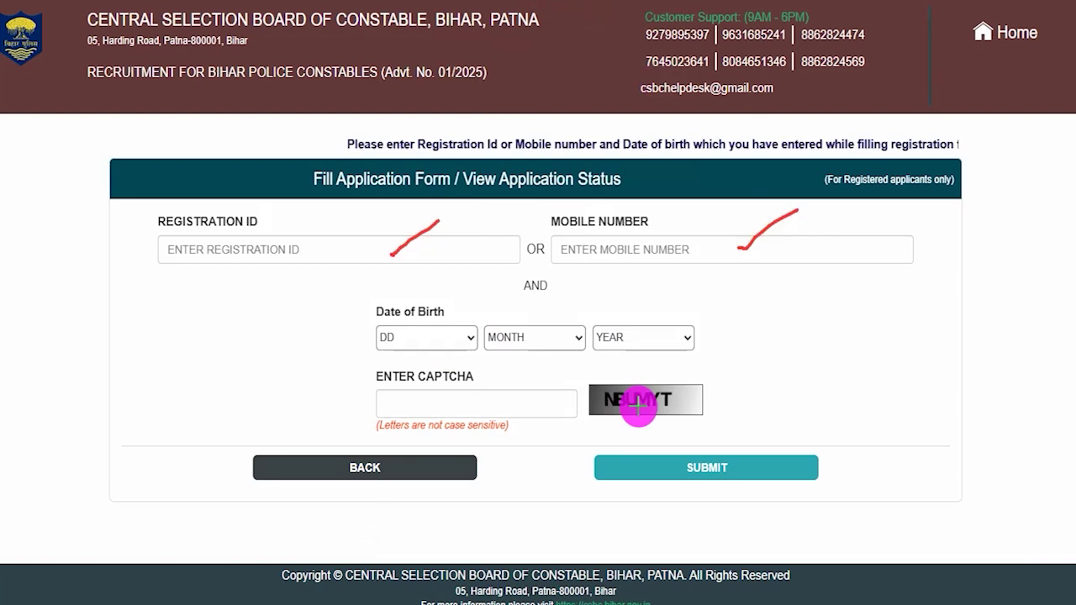
pyautogui.moveTo(680, 402); pyautogui.dragTo(748, 353)
pyautogui.moveTo(456, 401); pyautogui.dragTo(553, 353)
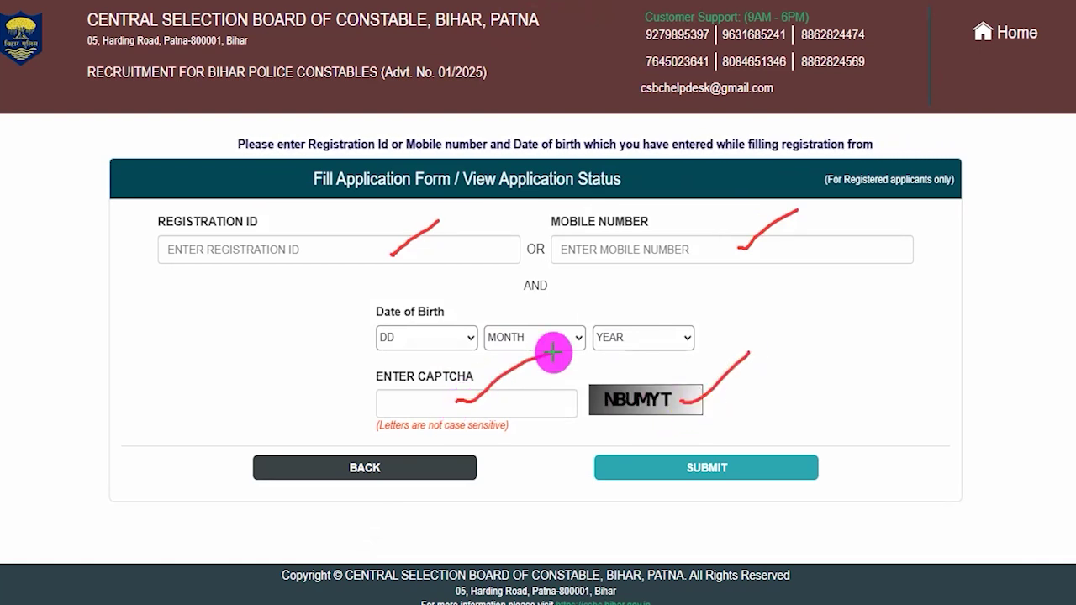
pyautogui.moveTo(752, 468); pyautogui.dragTo(812, 398)
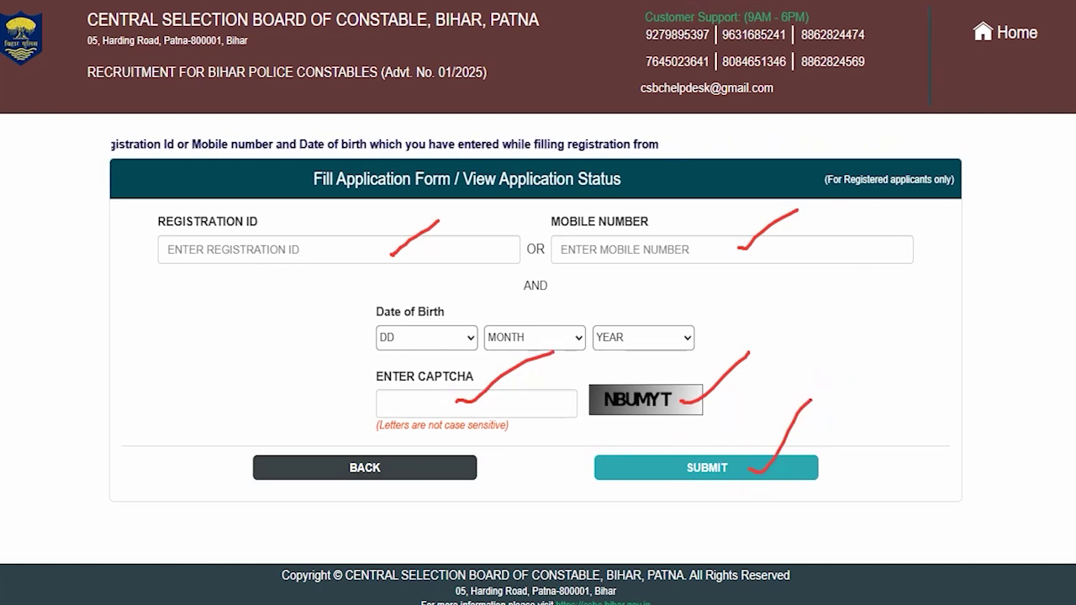
pyautogui.press('Escape')
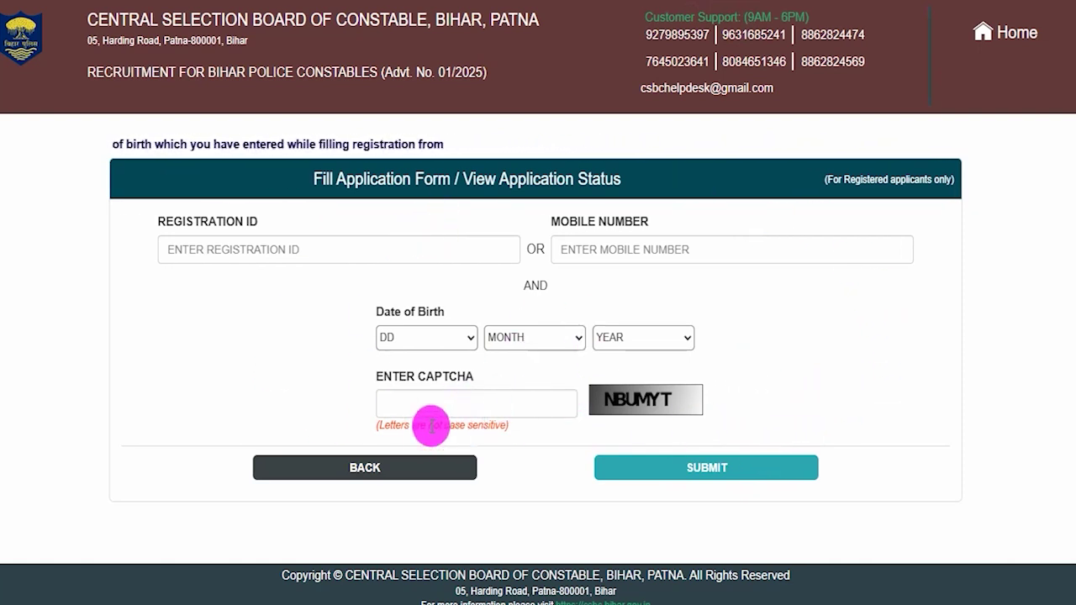
pyautogui.click(374, 468)
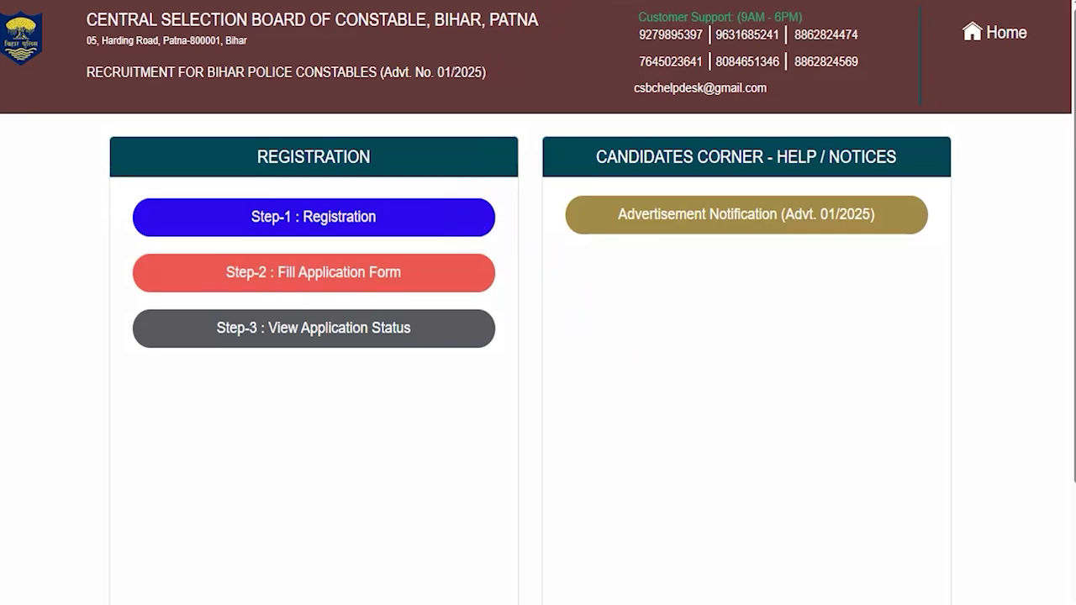
# - Open Step-1: Registration, read the active mobile/e-mail note, and proceed to Registration & Payment
pyautogui.click(318, 222)
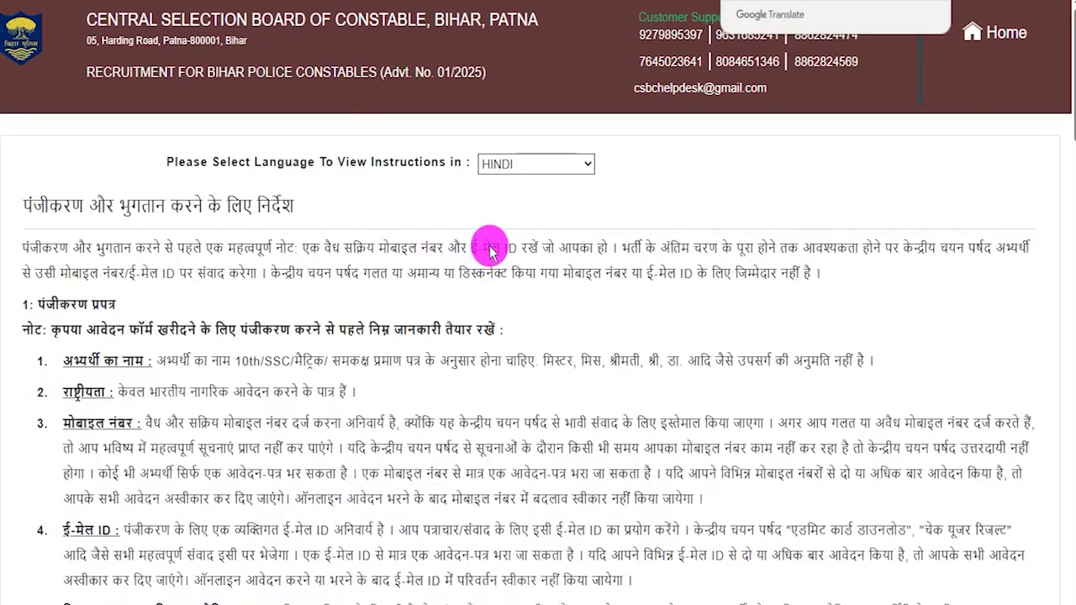
pyautogui.moveTo(344, 249); pyautogui.dragTo(500, 250)
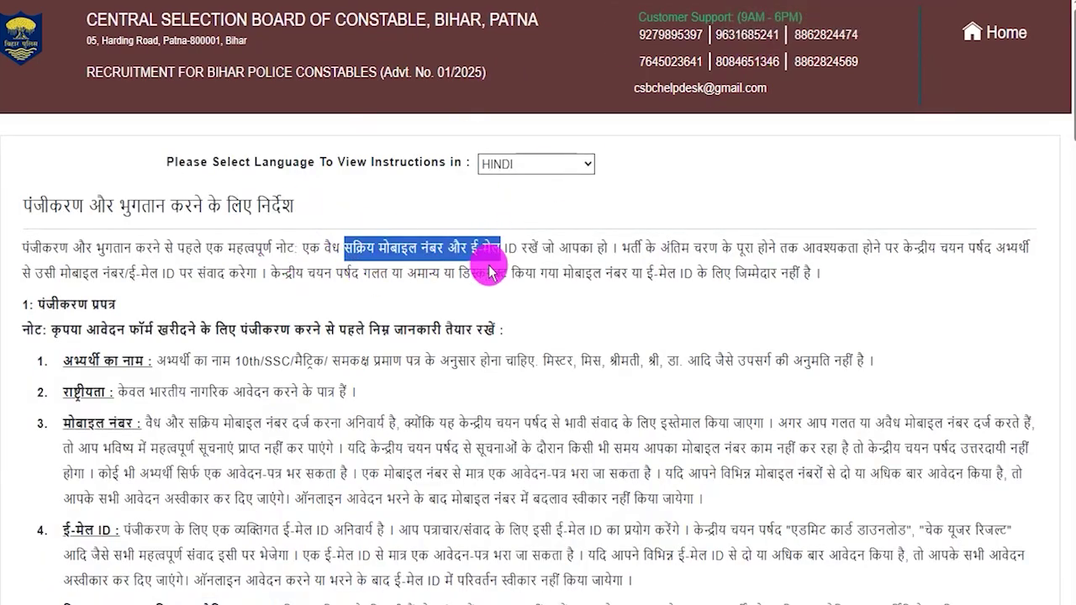
pyautogui.scroll(-20, 385, 307)
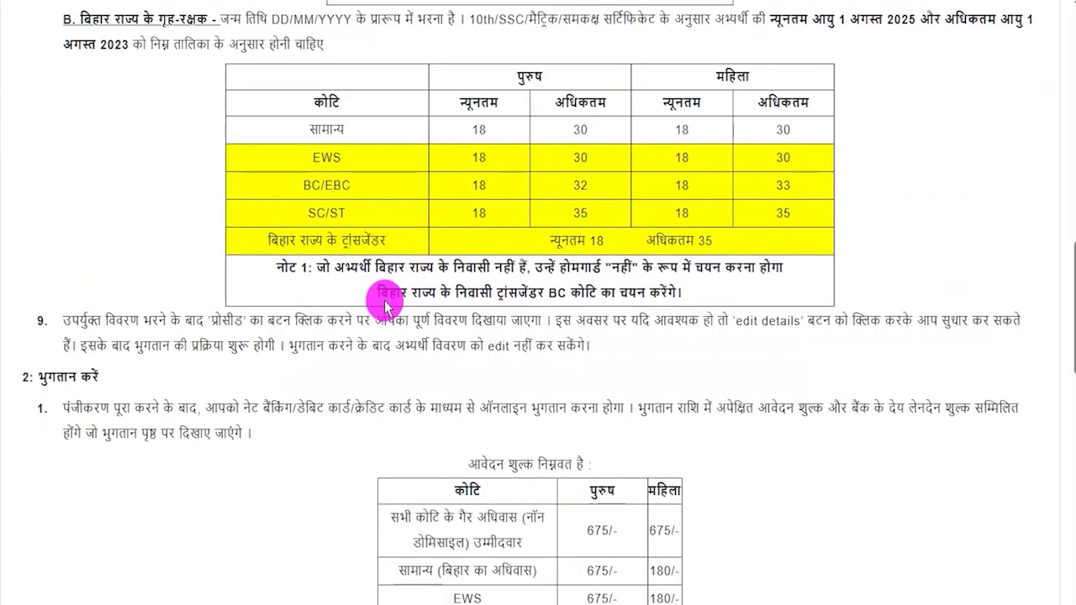
pyautogui.scroll(-6, 385, 307)
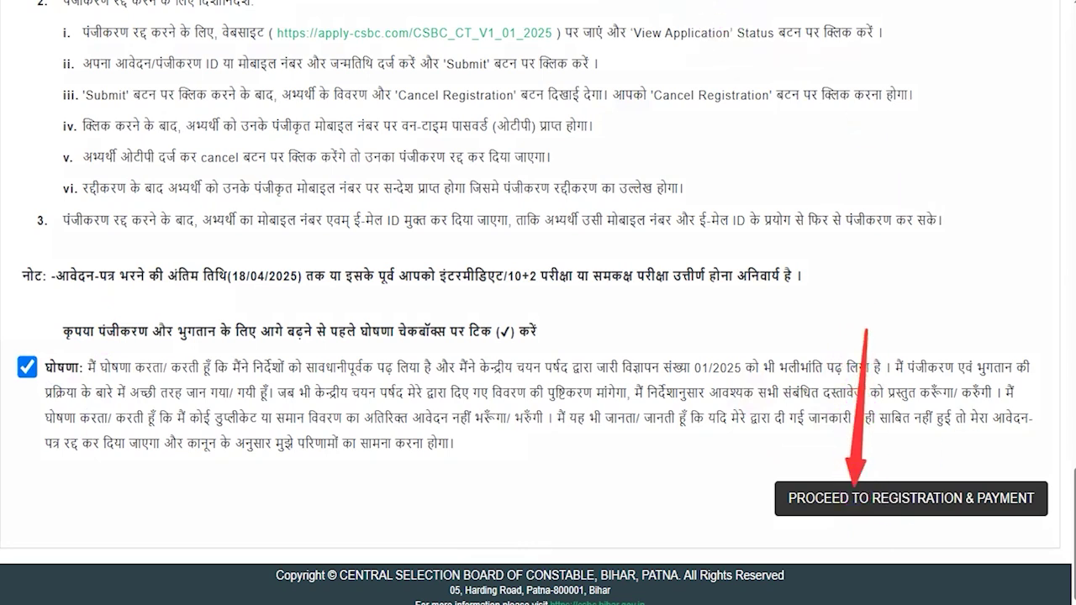
pyautogui.click(899, 506)
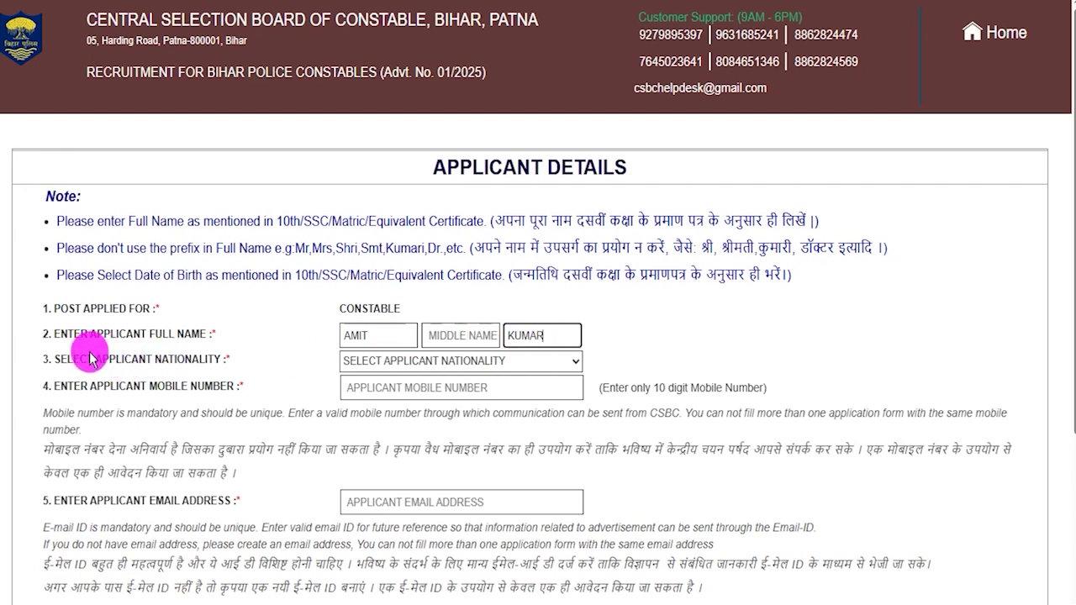
# - Set nationality to INDIAN and begin entering the applicant's mobile number and e-mail address
pyautogui.moveTo(90, 358); pyautogui.dragTo(248, 359)
pyautogui.click(379, 364)
pyautogui.click(372, 403)
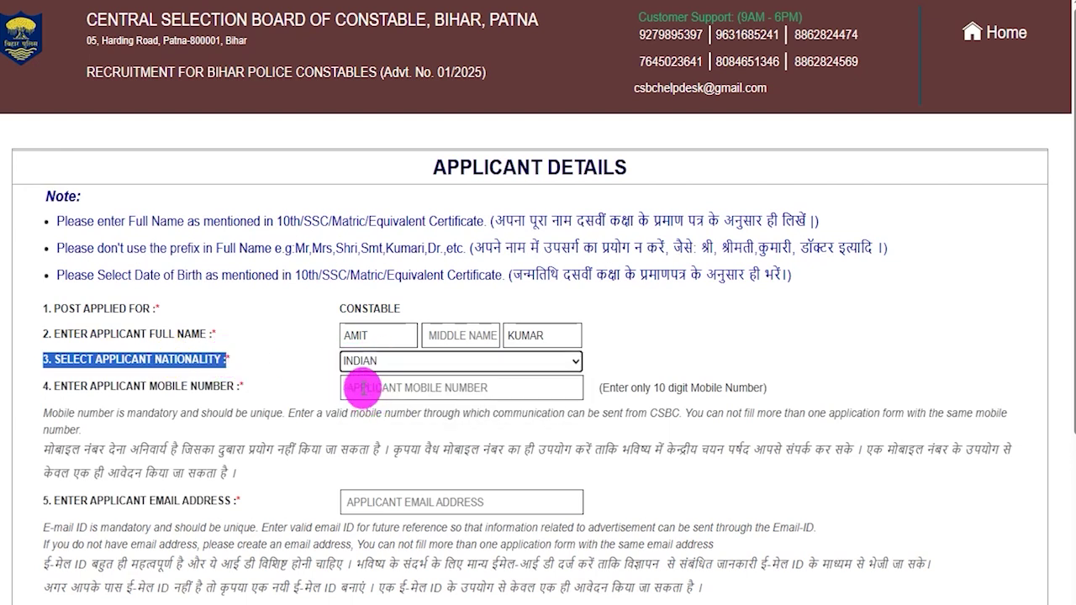
pyautogui.click(365, 389)
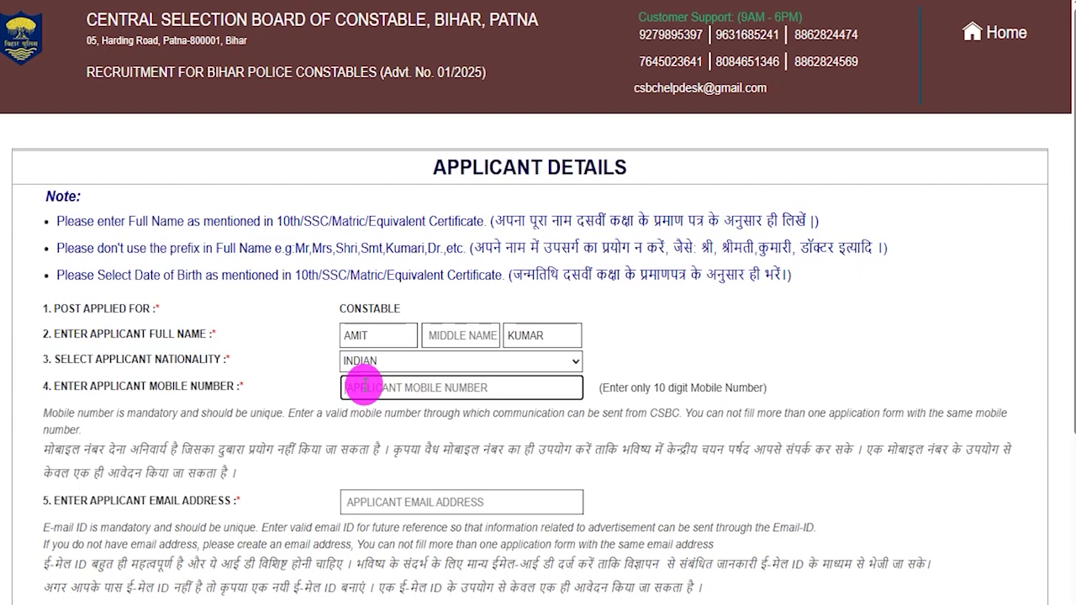
pyautogui.scroll(-1, 361, 387)
pyautogui.moveTo(146, 416); pyautogui.dragTo(226, 417)
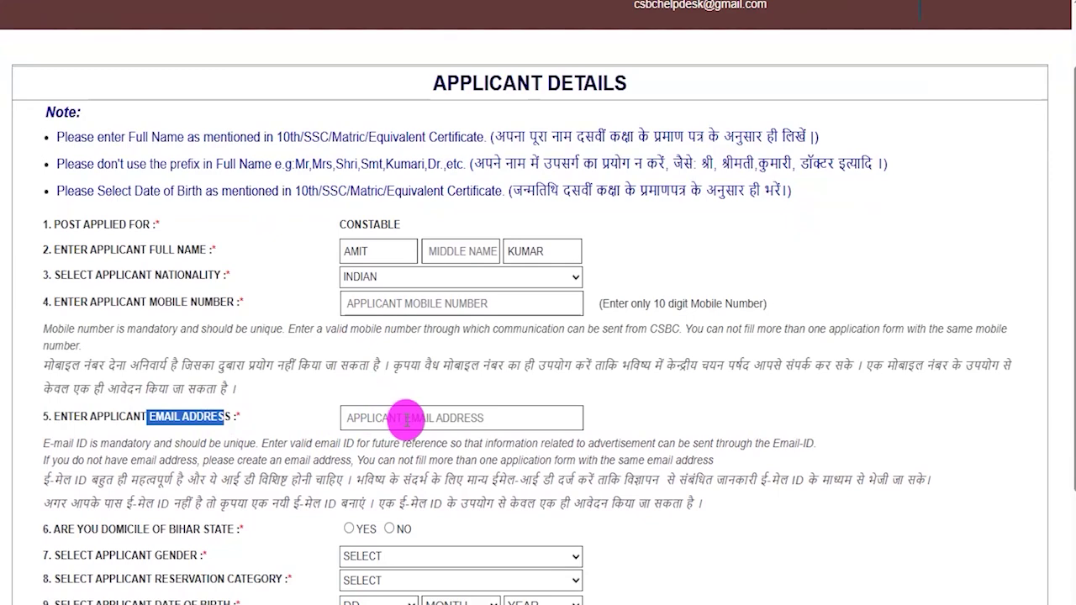
pyautogui.click(406, 419)
pyautogui.scroll(-2, 493, 393)
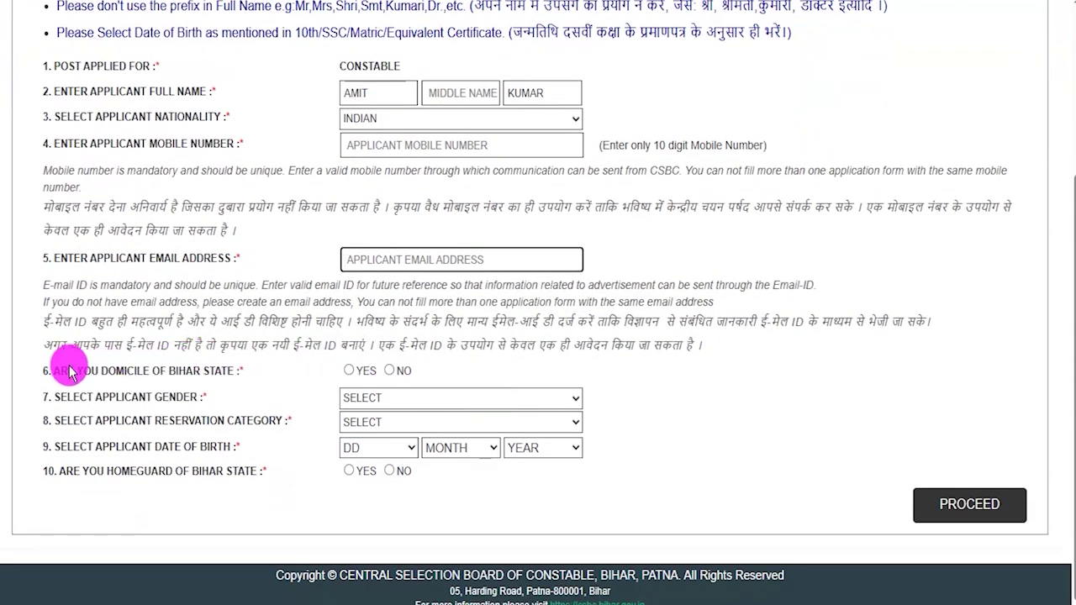
# - Answer YES to Bihar domicile and set gender to MALE
pyautogui.moveTo(77, 375); pyautogui.dragTo(202, 373)
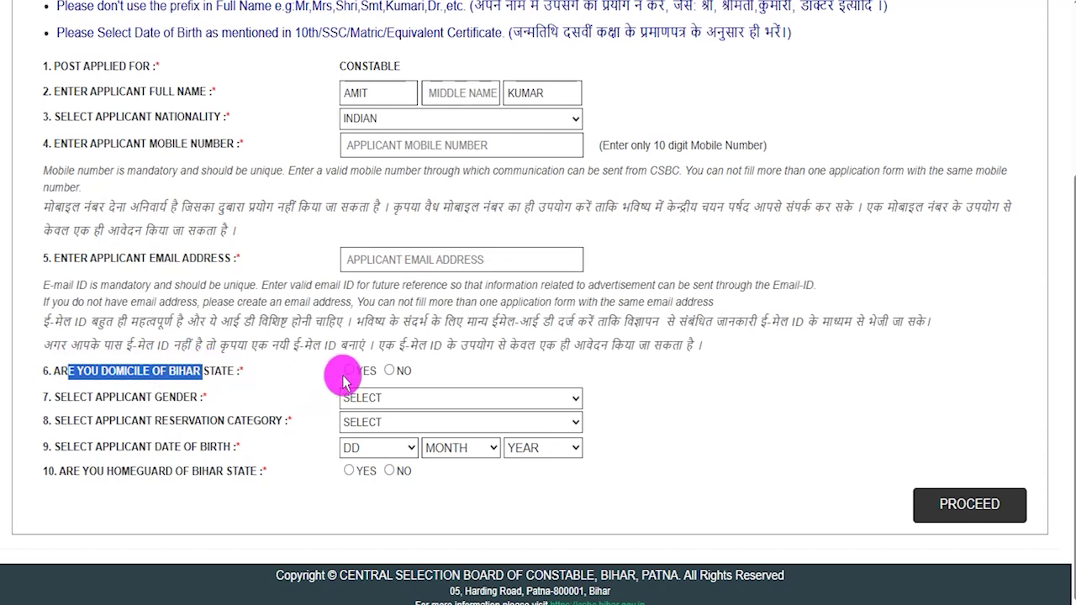
pyautogui.click(389, 371)
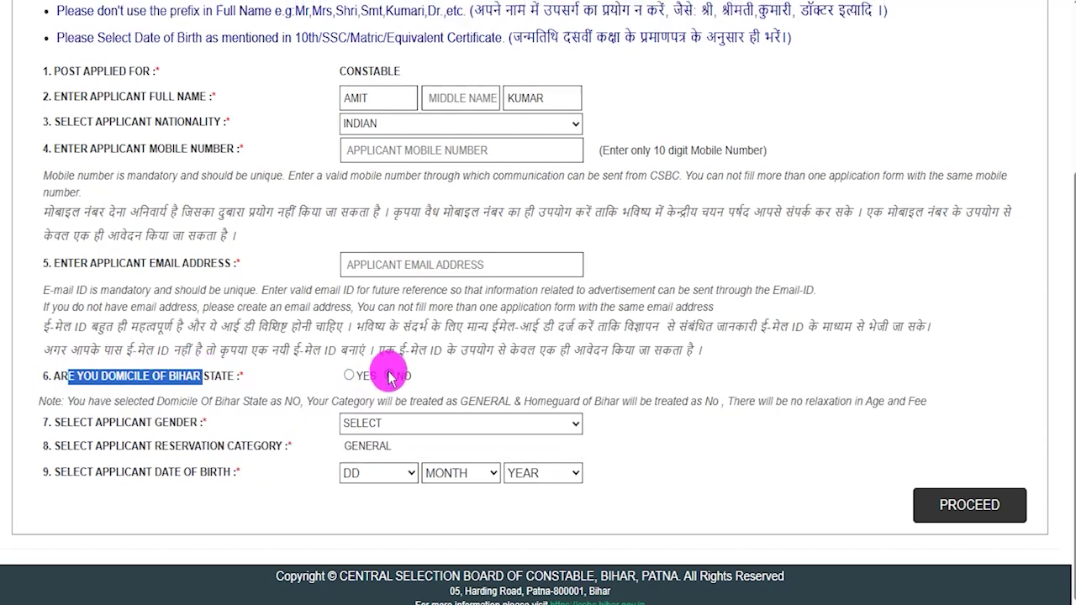
pyautogui.click(421, 422)
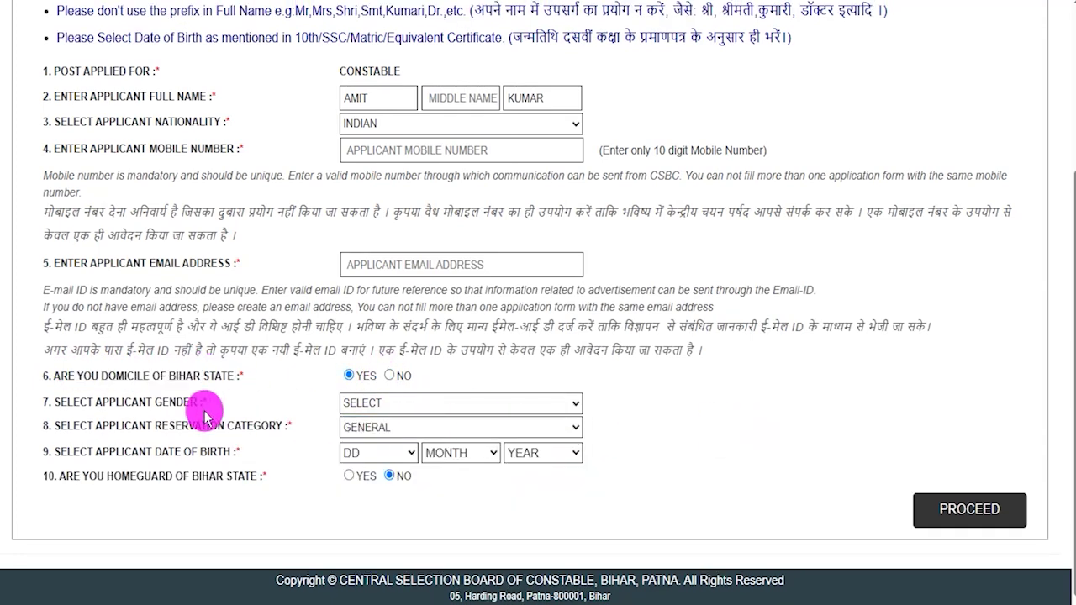
pyautogui.moveTo(78, 406); pyautogui.dragTo(176, 404)
pyautogui.click(414, 412)
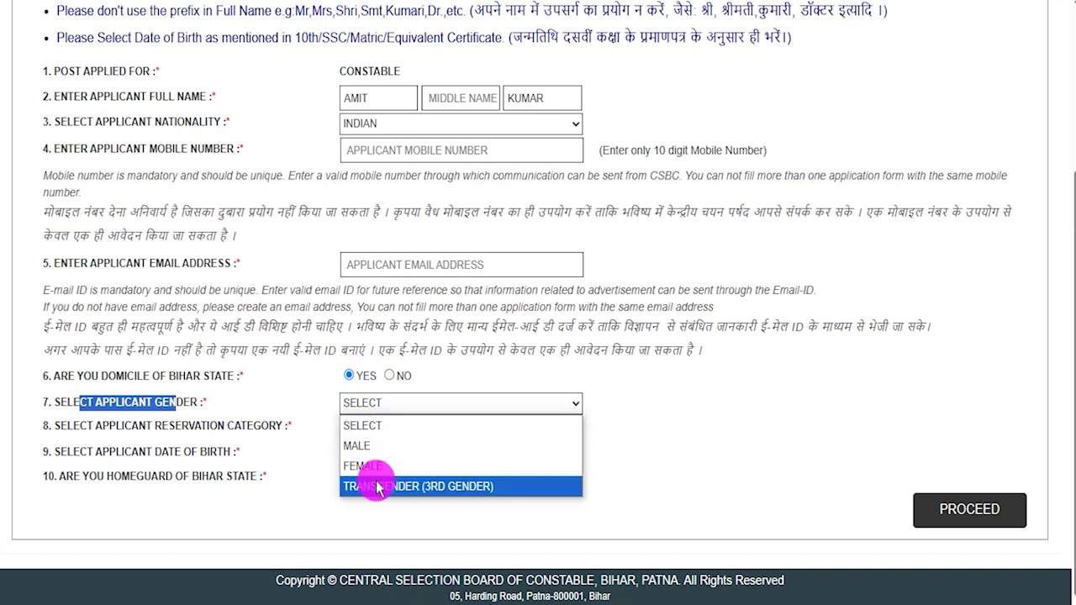
pyautogui.click(362, 445)
# - Set the reservation category to SC, initially answering NO to the home guard question
pyautogui.moveTo(59, 426); pyautogui.dragTo(269, 426)
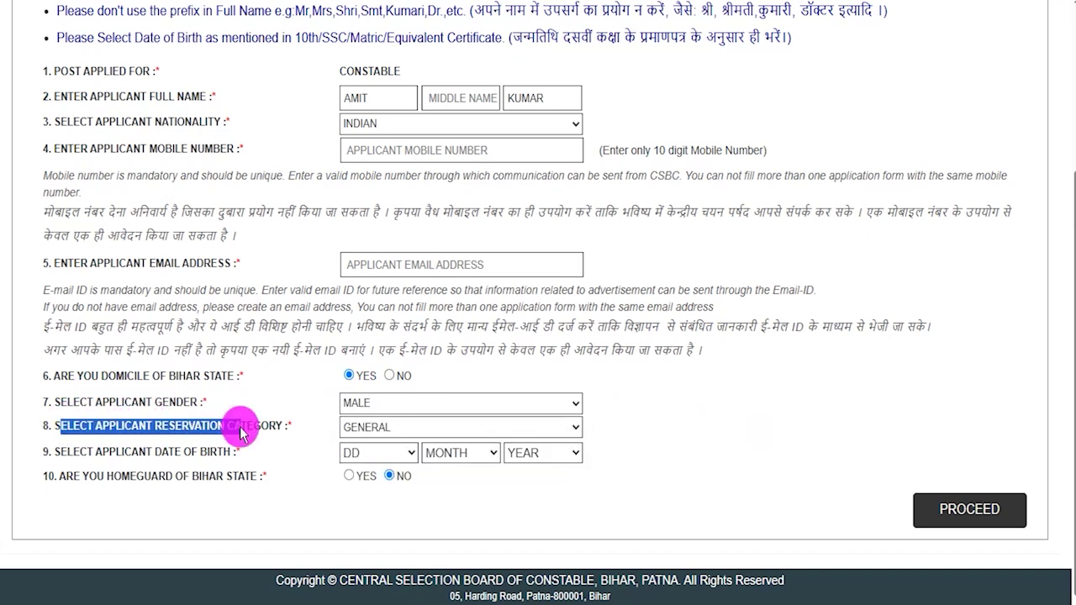
pyautogui.click(373, 427)
pyautogui.click(354, 551)
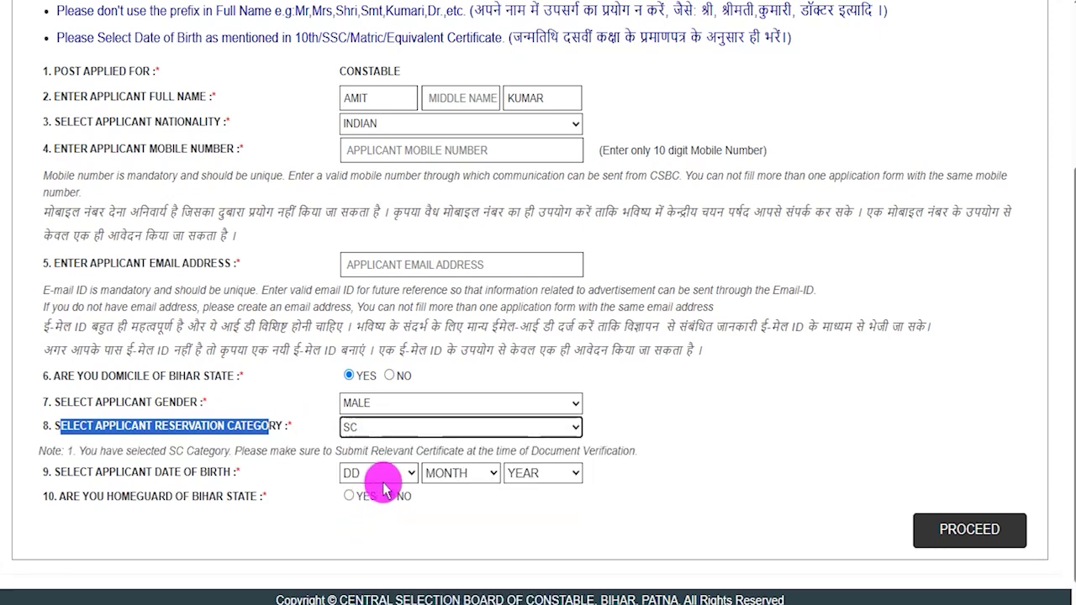
pyautogui.click(388, 494)
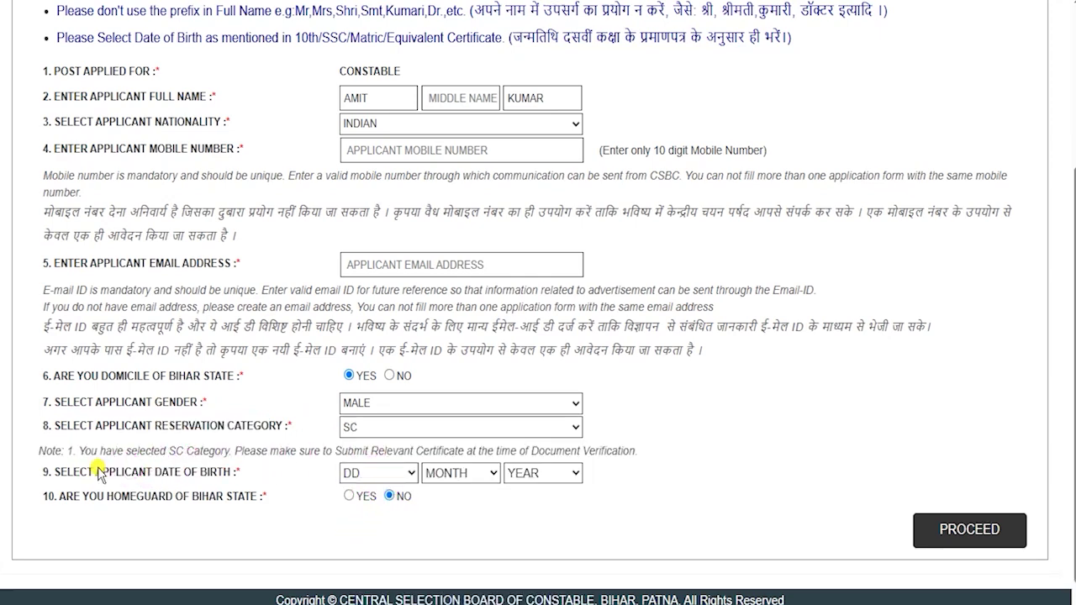
# - Look through the birth date dropdowns, then answer YES to being a Bihar home guard
pyautogui.click(377, 472)
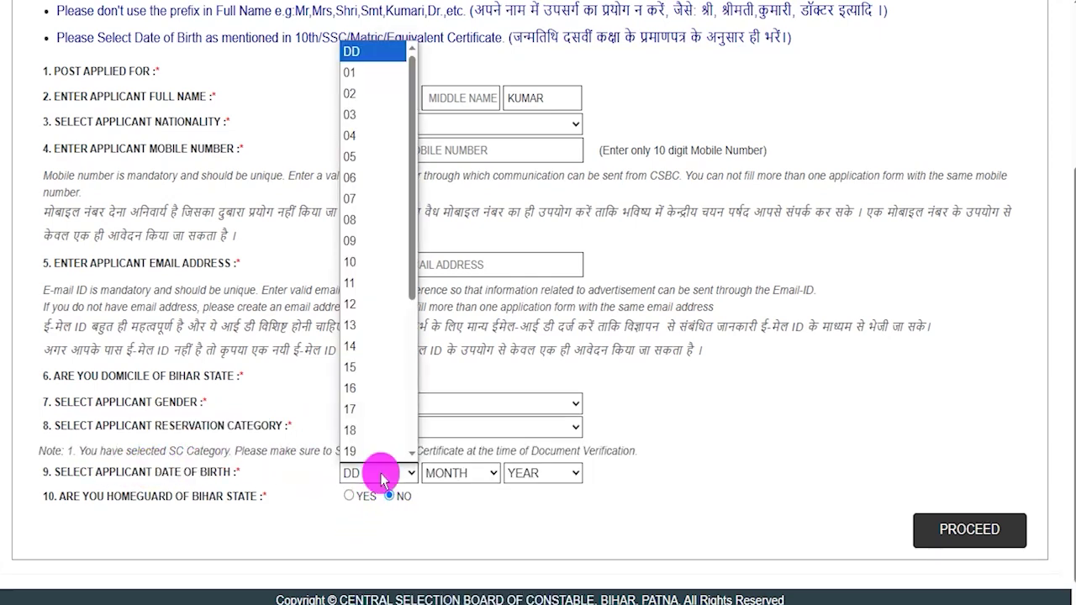
pyautogui.click(441, 480)
pyautogui.click(544, 478)
pyautogui.click(481, 512)
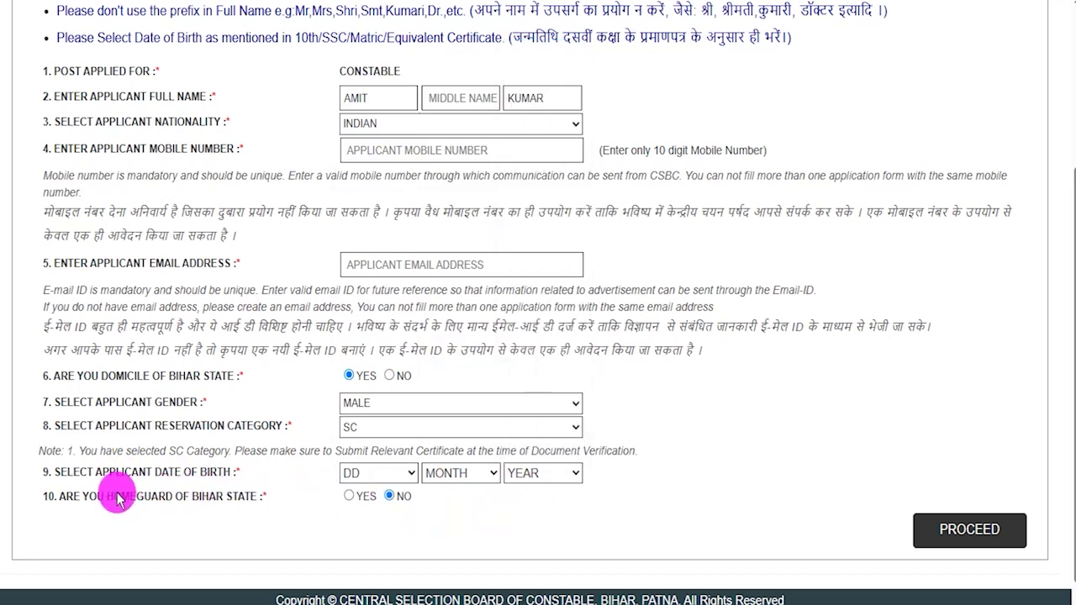
pyautogui.moveTo(88, 498); pyautogui.dragTo(184, 497)
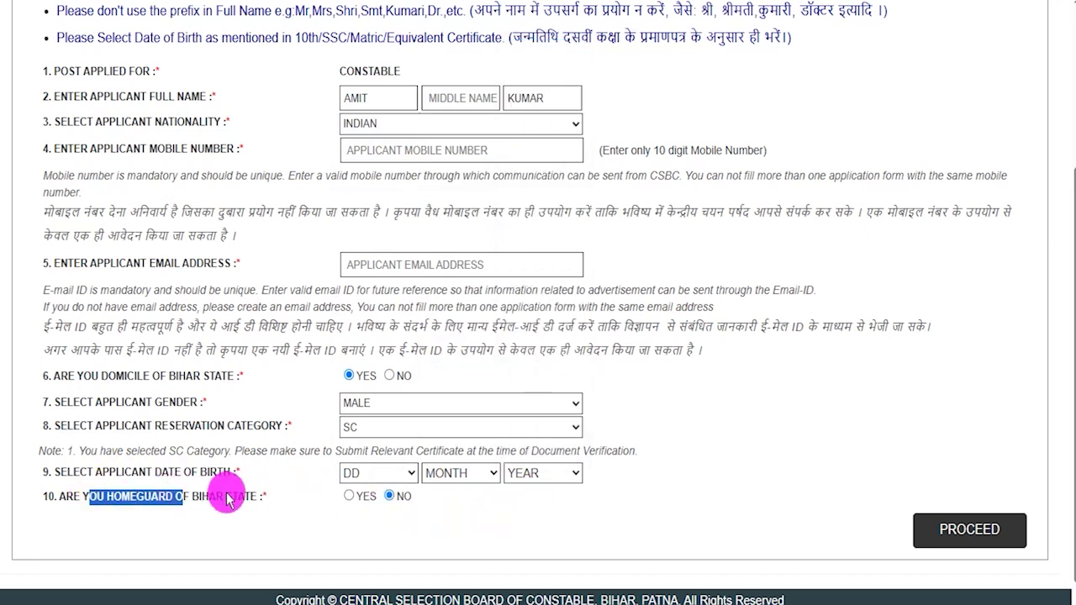
pyautogui.click(348, 496)
# - Inspect the Homeguard Details fields: Home Guard No and the training completion day, month and year dropdowns
pyautogui.scroll(-2, 378, 509)
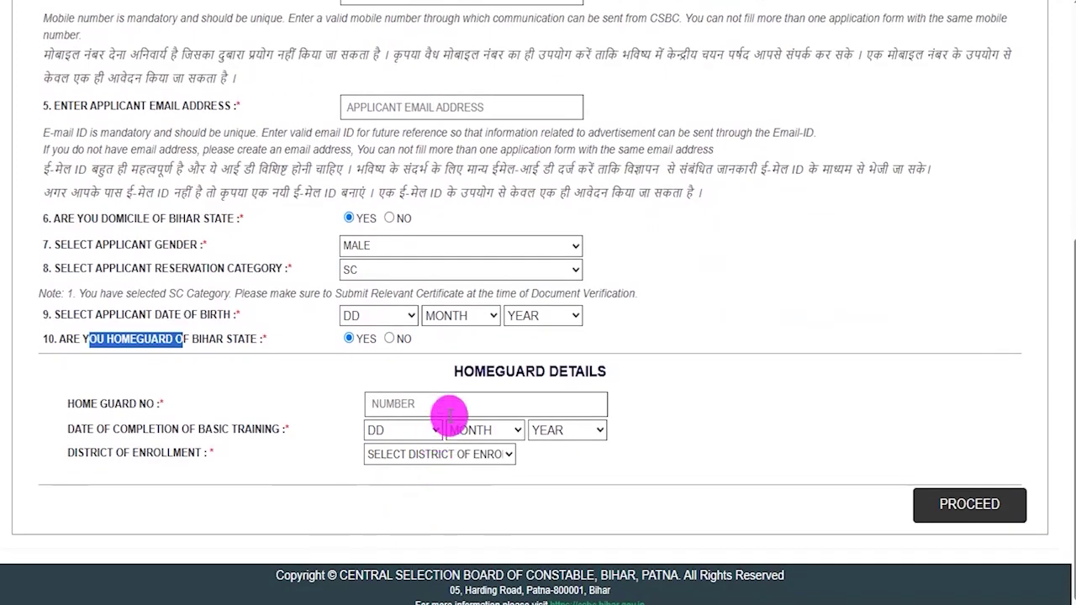
pyautogui.moveTo(463, 372); pyautogui.dragTo(577, 372)
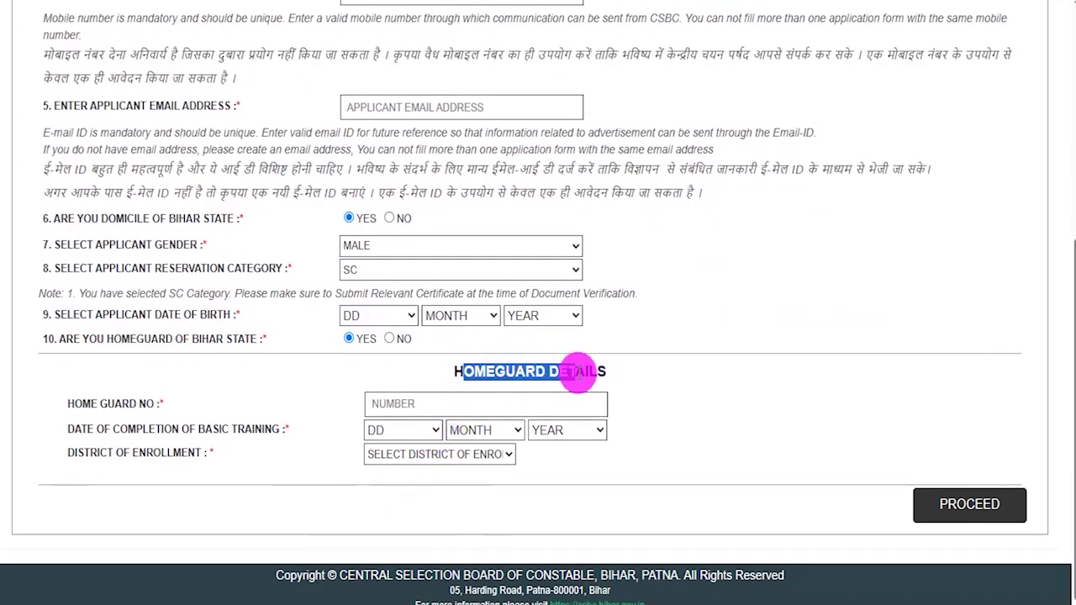
pyautogui.click(392, 404)
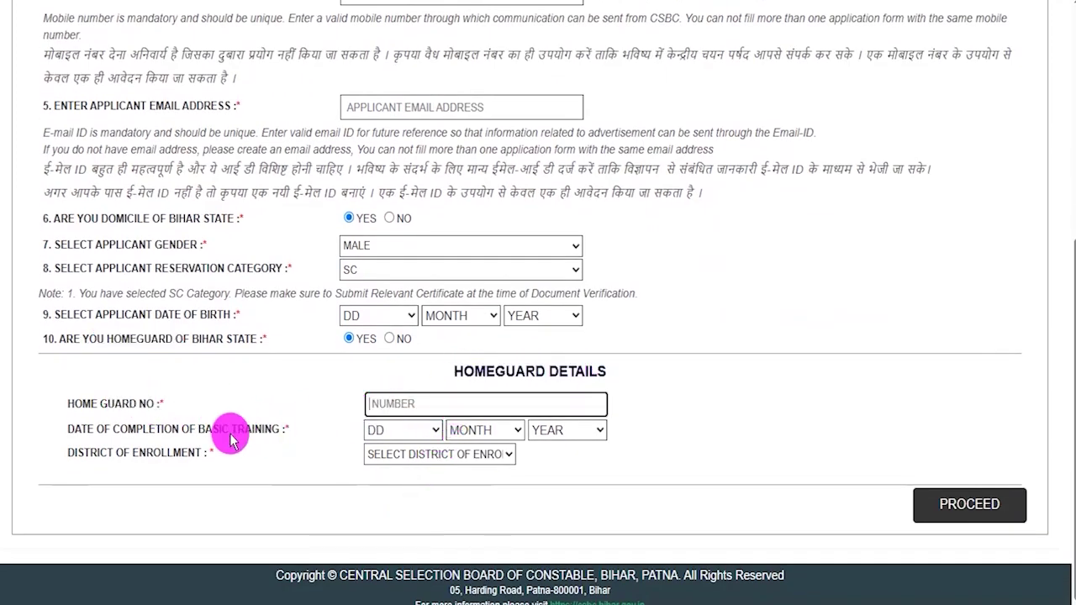
pyautogui.moveTo(131, 431); pyautogui.dragTo(386, 436)
pyautogui.click(388, 434)
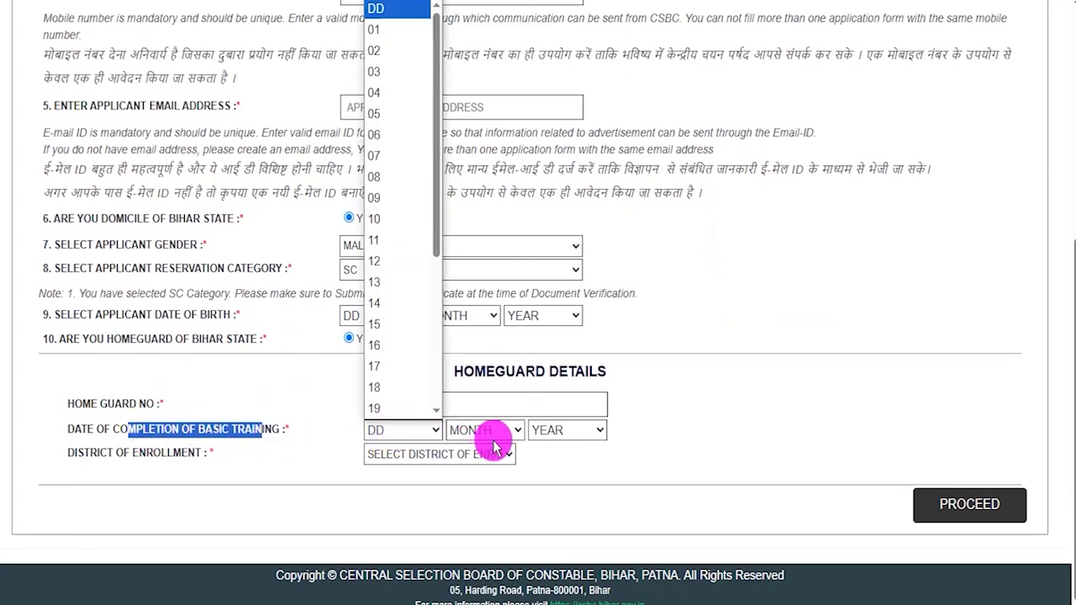
pyautogui.click(488, 433)
pyautogui.click(558, 438)
# - Check the enrollment district list without choosing, then switch the home guard answer back to No
pyautogui.click(396, 457)
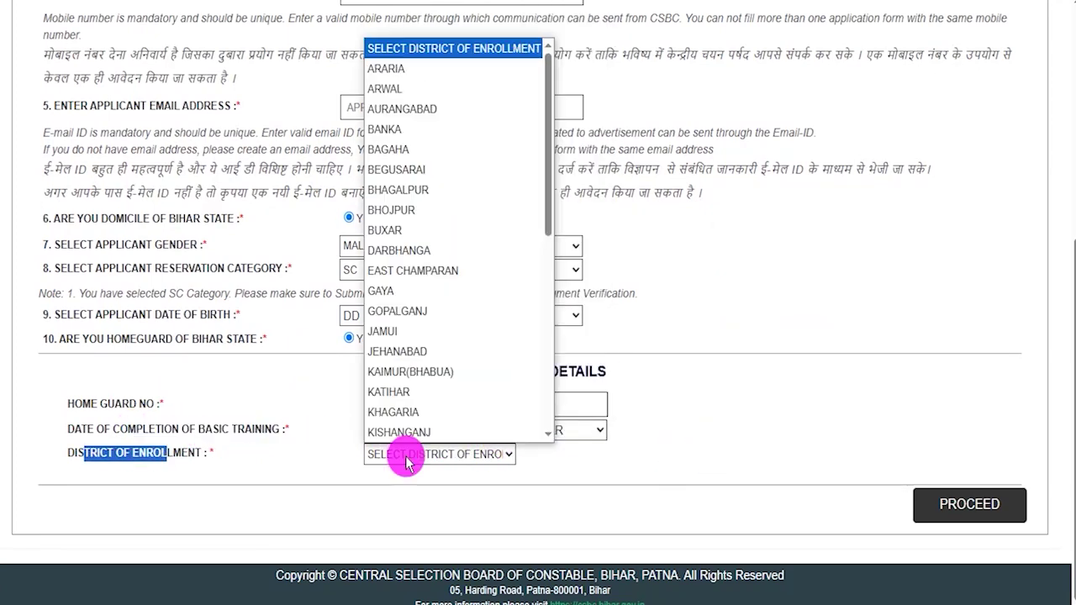
pyautogui.click(348, 457)
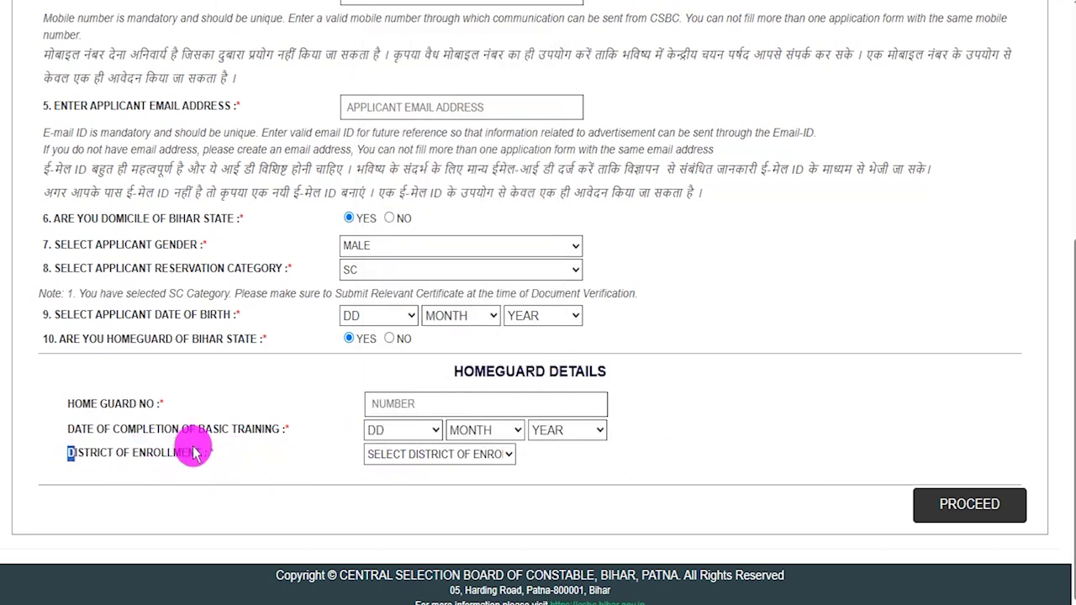
pyautogui.click(399, 458)
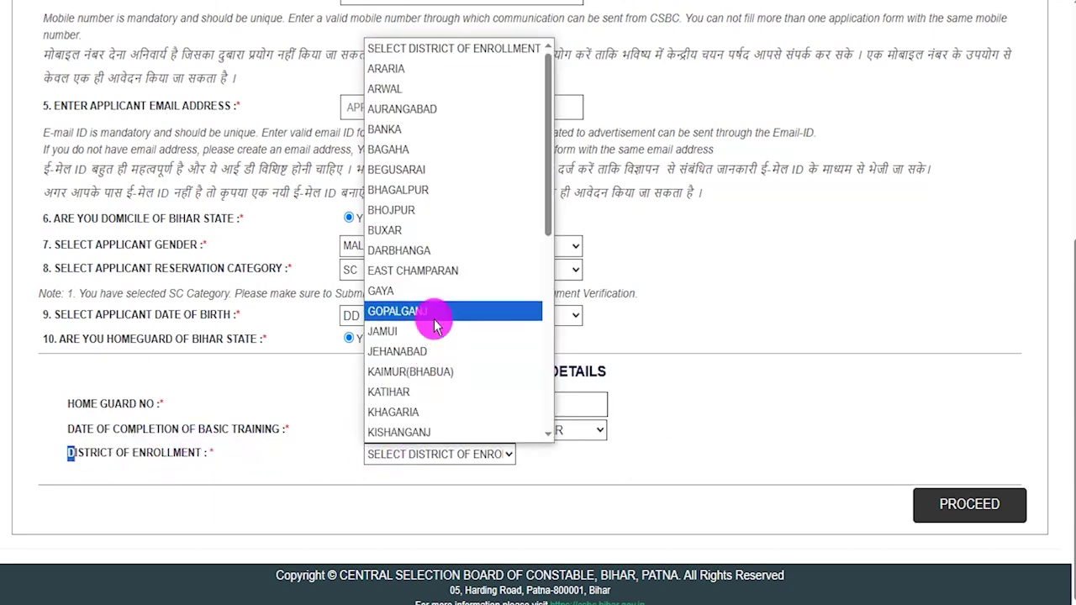
pyautogui.click(547, 486)
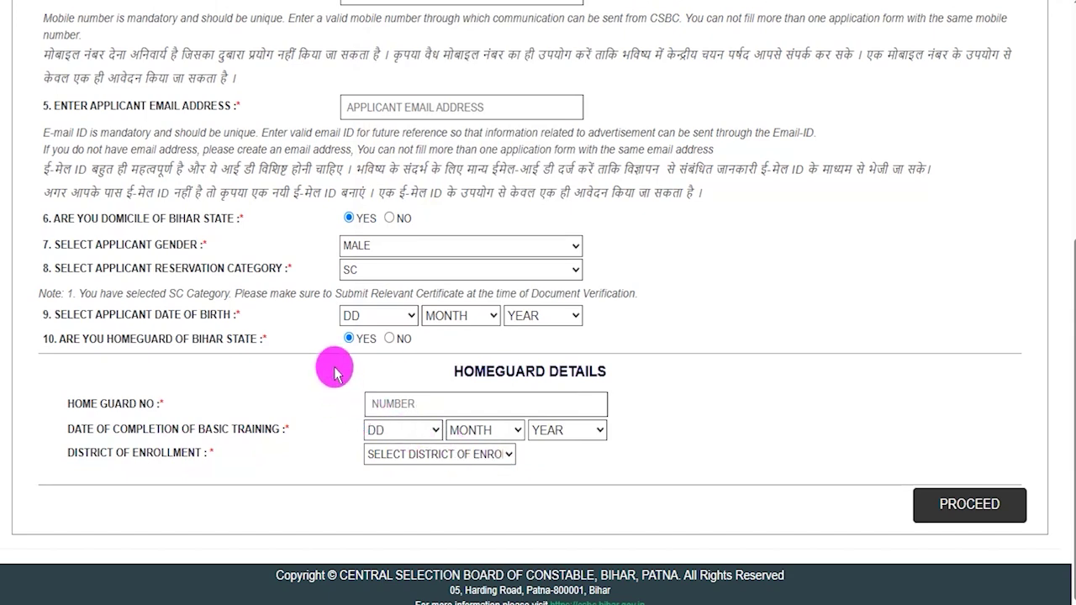
pyautogui.click(388, 339)
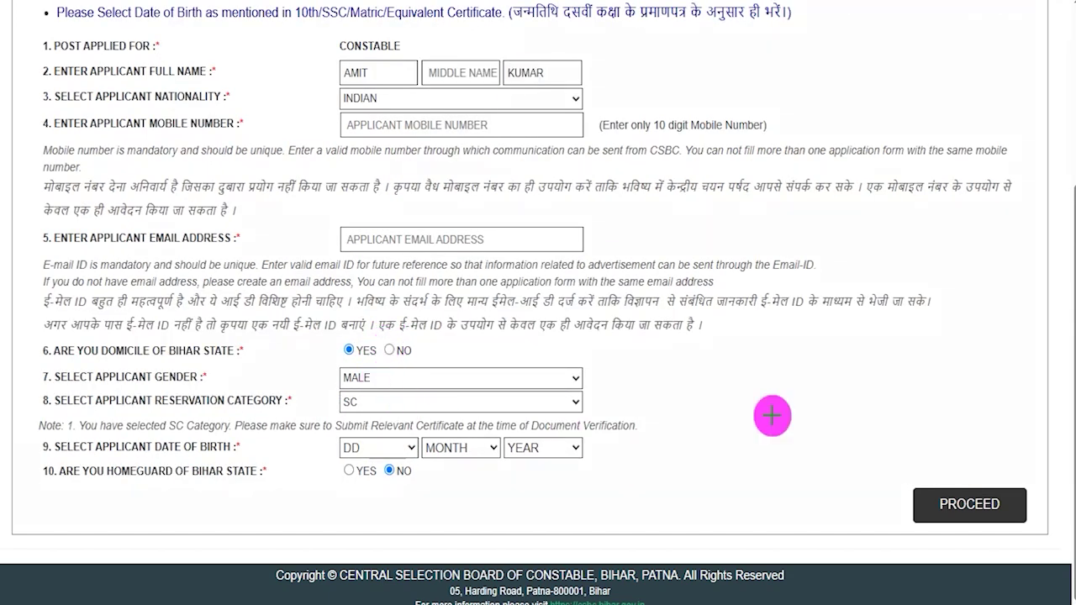
pyautogui.moveTo(884, 451); pyautogui.dragTo(1048, 552)
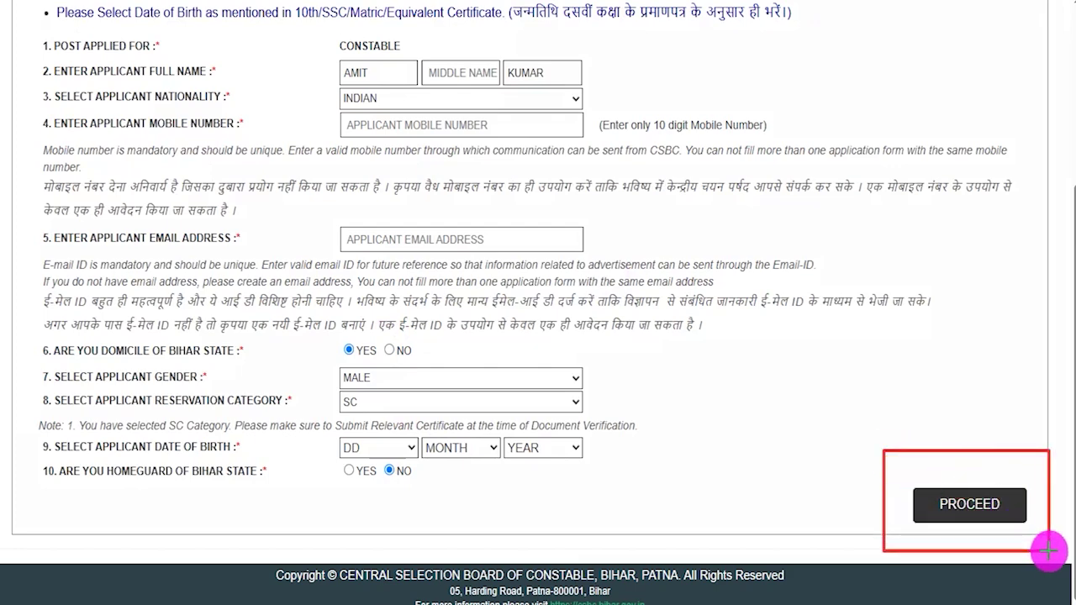
# - Submit the registration details and accept the candidate declaration to proceed to the Rs. 180.00 payment
pyautogui.click(1014, 514)
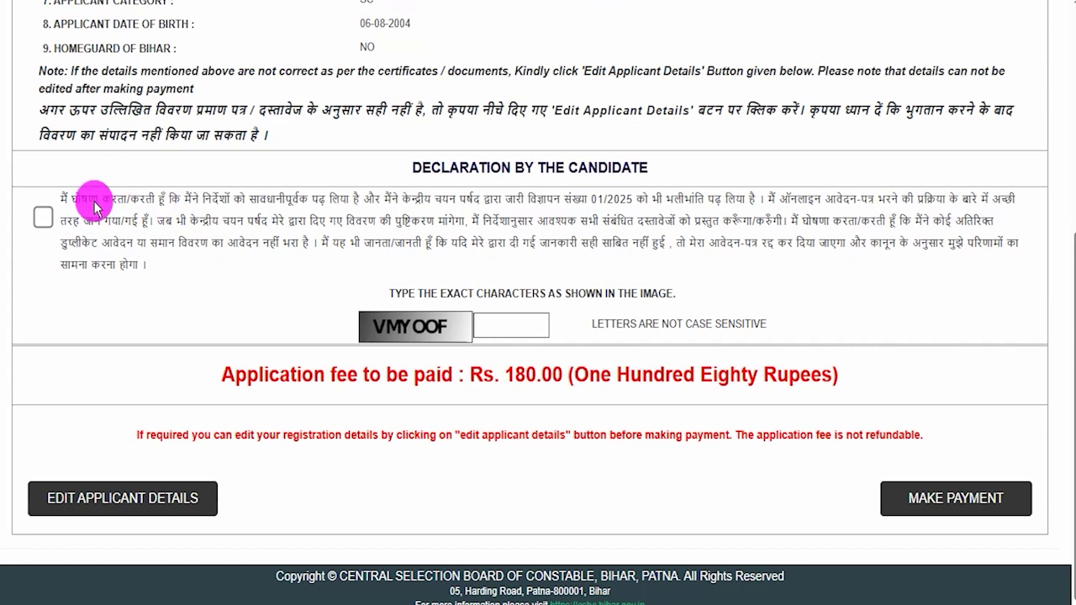
pyautogui.click(43, 218)
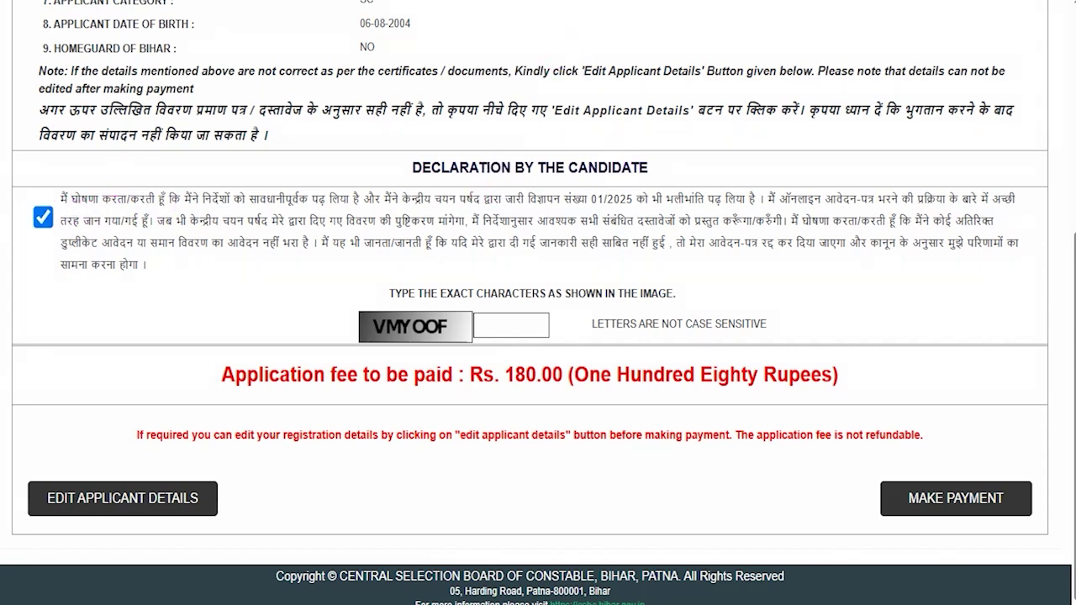
pyautogui.moveTo(413, 338); pyautogui.dragTo(442, 335)
pyautogui.moveTo(532, 327); pyautogui.dragTo(599, 294)
pyautogui.moveTo(67, 380); pyautogui.dragTo(132, 486)
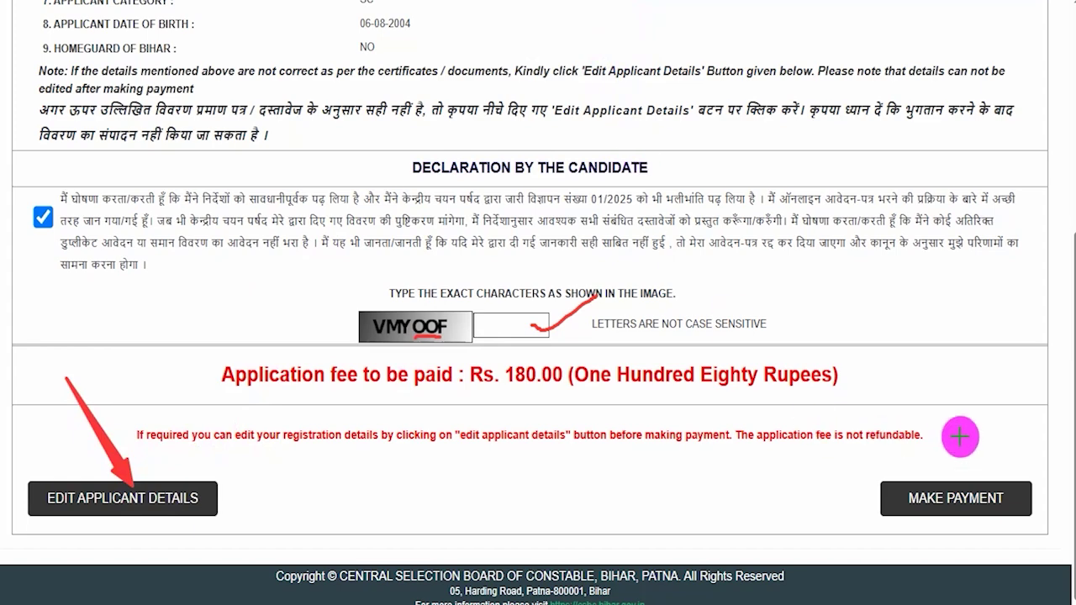
pyautogui.moveTo(1016, 340); pyautogui.dragTo(964, 484)
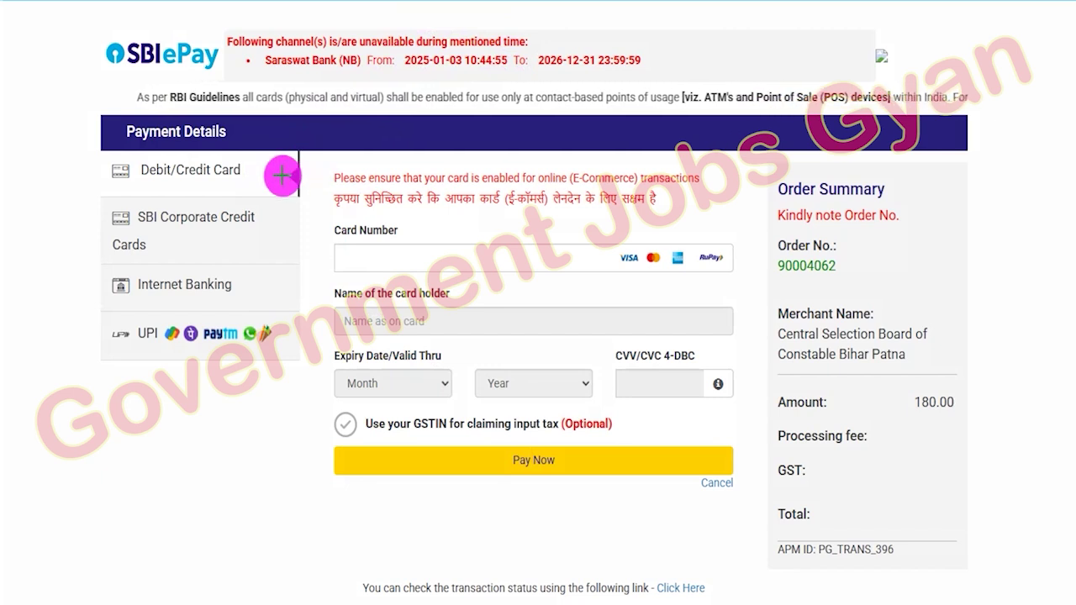
# - Look over the SBI ePay payment options offered for the 180.00 fee
pyautogui.moveTo(268, 176); pyautogui.dragTo(316, 152)
pyautogui.moveTo(252, 249); pyautogui.dragTo(318, 217)
pyautogui.moveTo(269, 288); pyautogui.dragTo(328, 253)
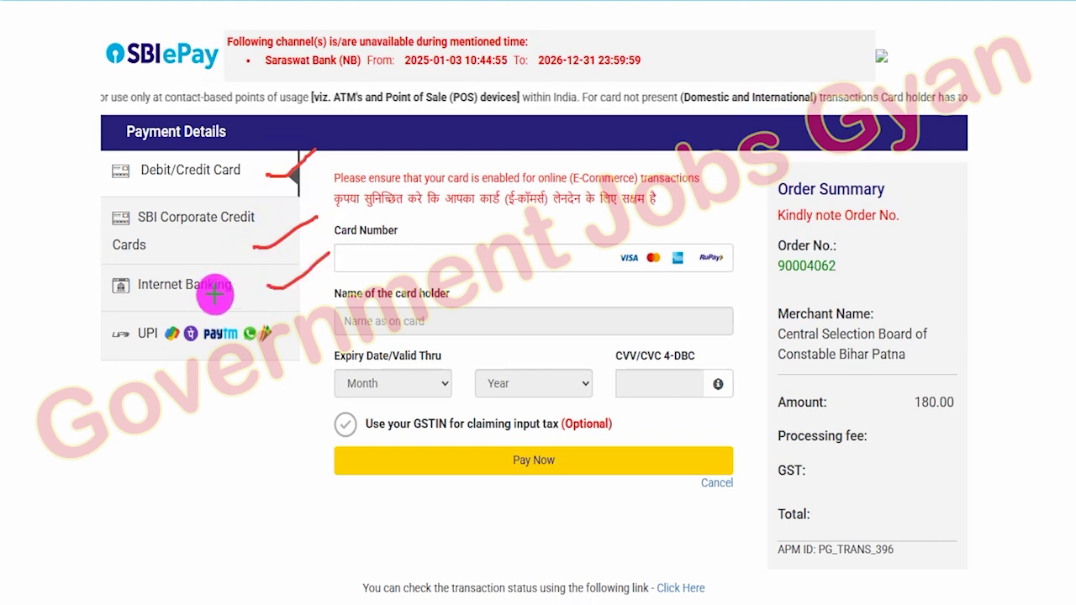
pyautogui.moveTo(278, 343); pyautogui.dragTo(328, 302)
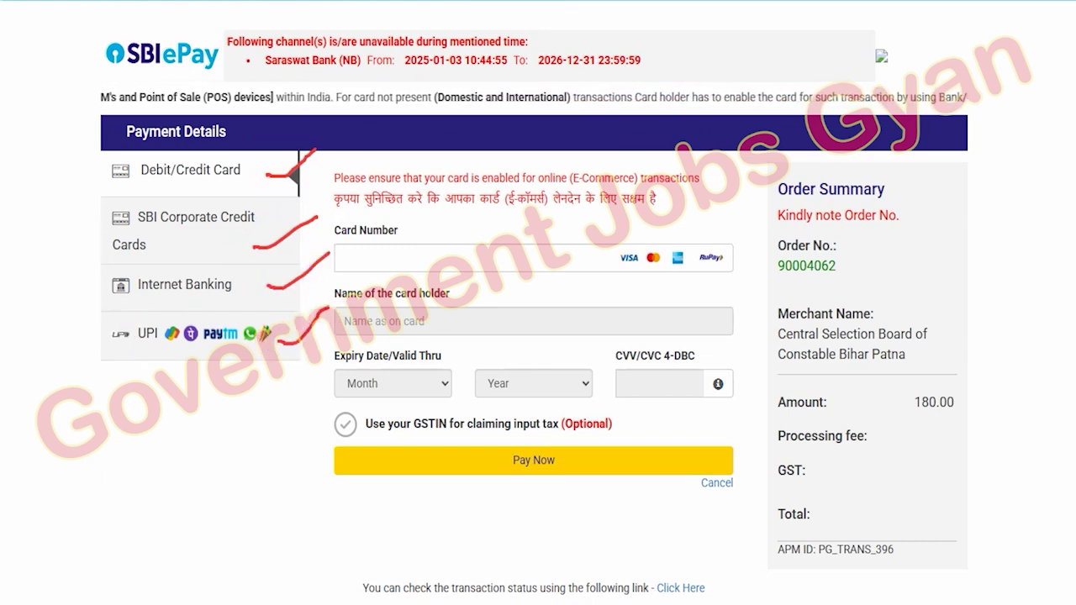
pyautogui.press('Escape')
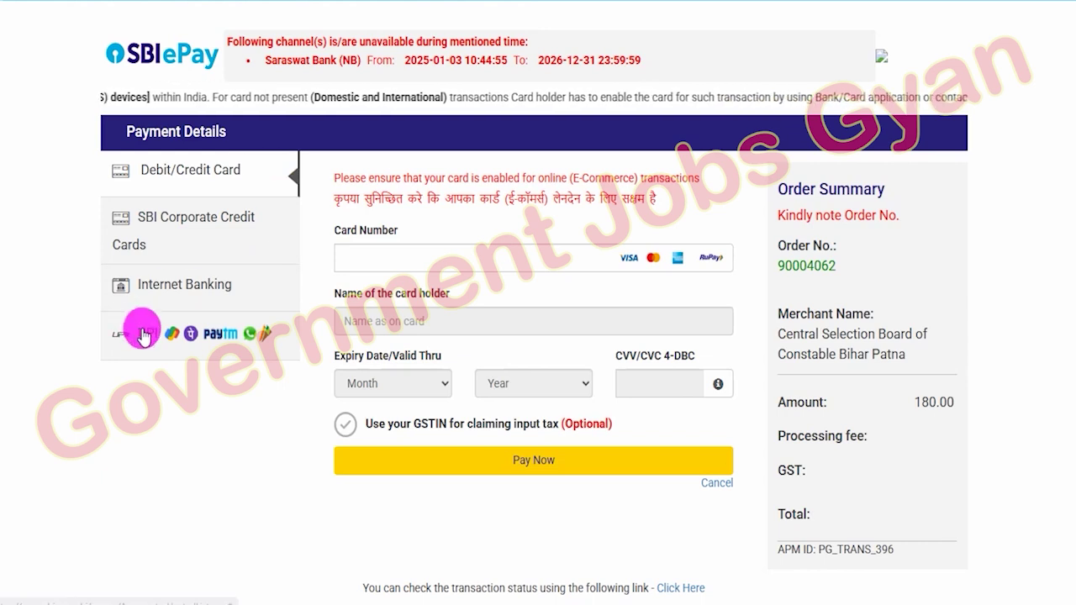
# - Choose UPI, select the UPI QR option instead of UPI ID, and start the payment
pyautogui.click(145, 335)
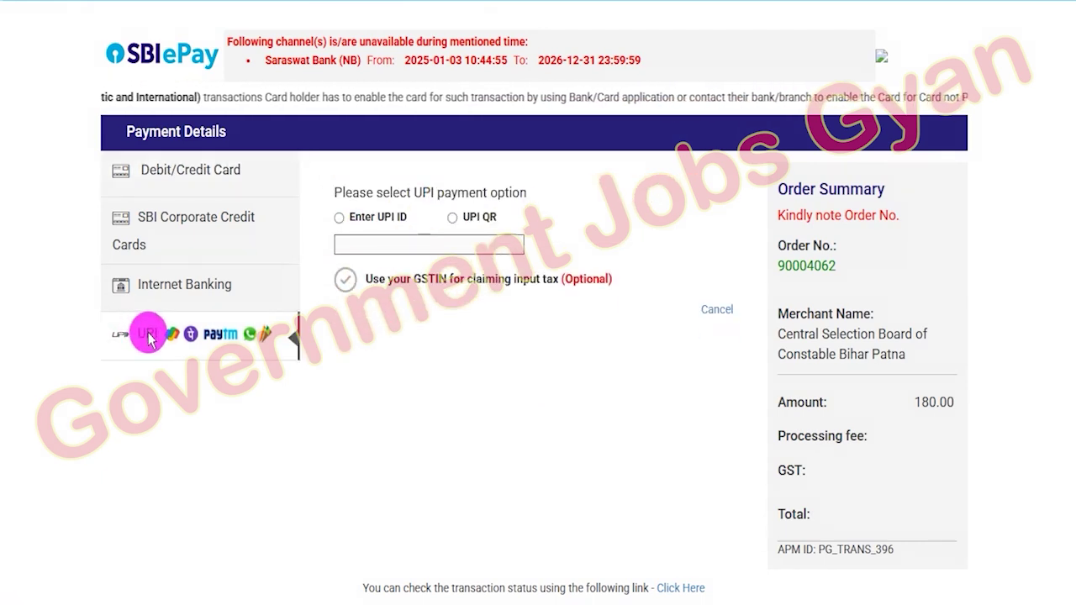
pyautogui.click(338, 221)
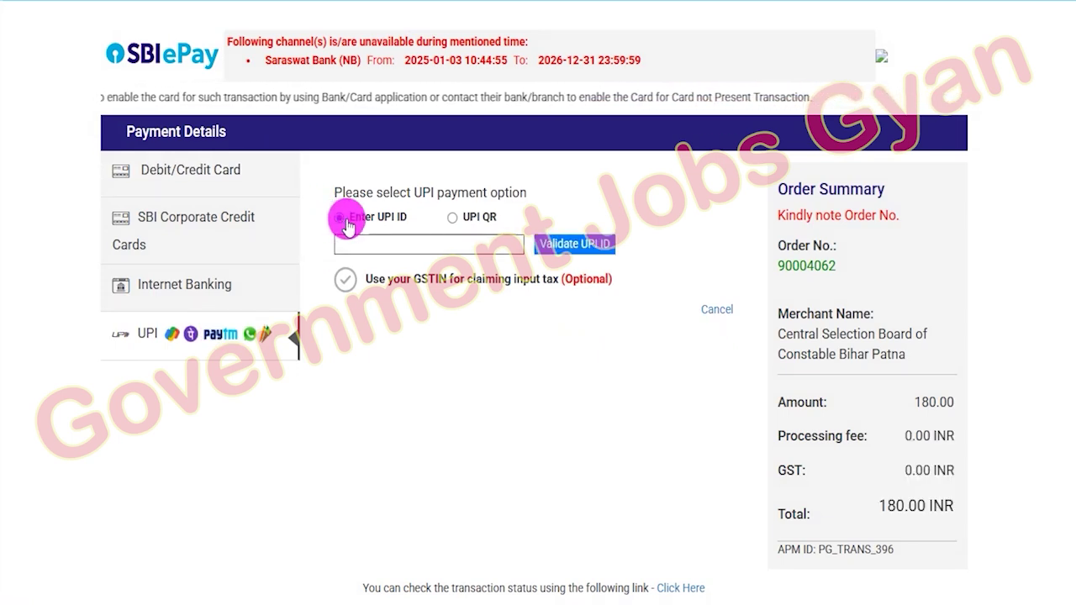
pyautogui.click(389, 243)
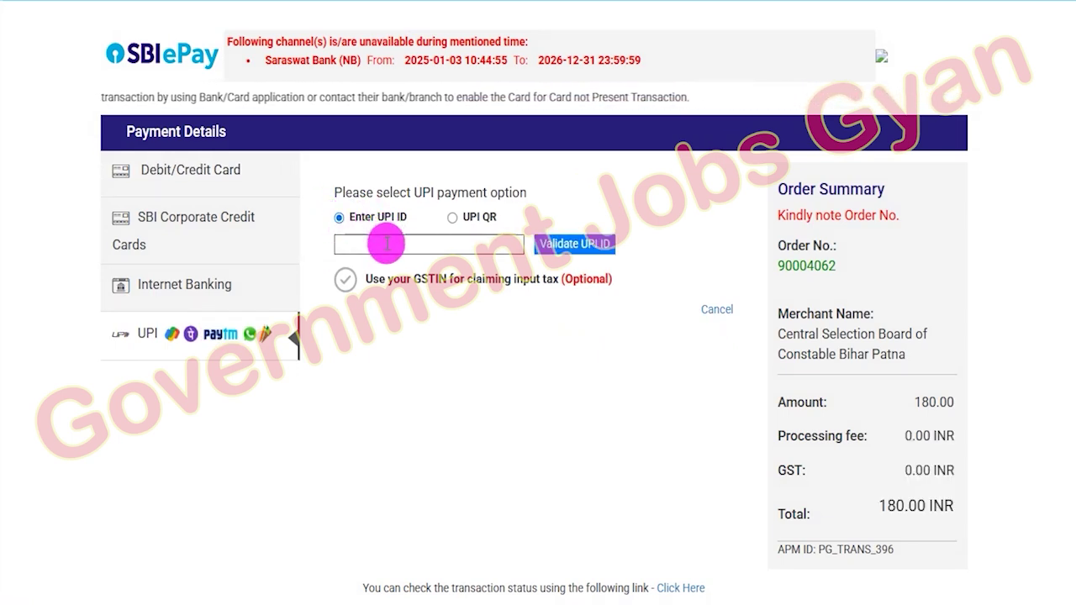
pyautogui.click(478, 243)
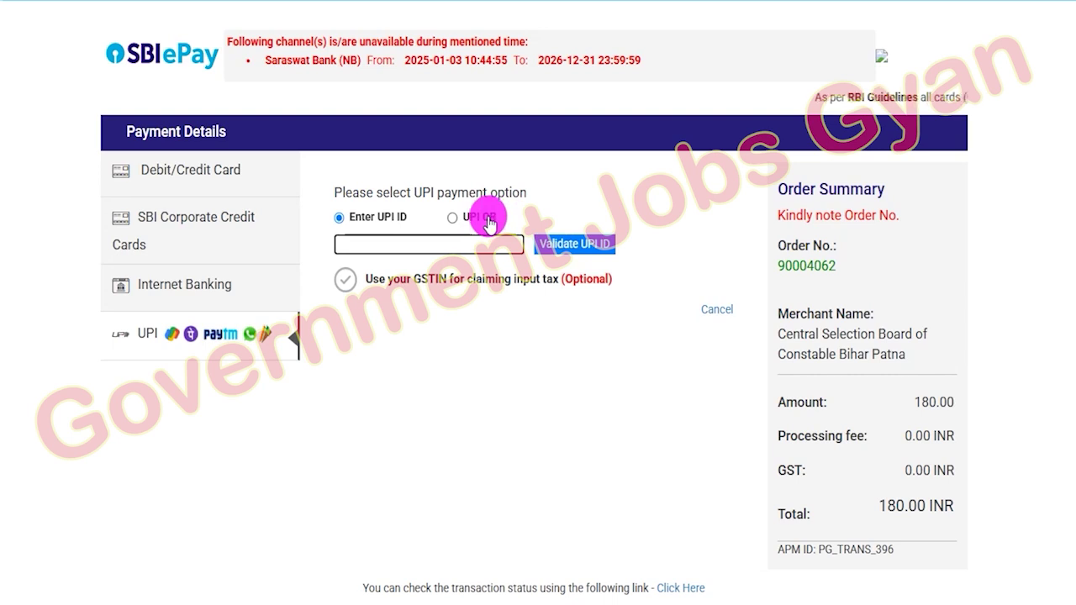
pyautogui.click(454, 217)
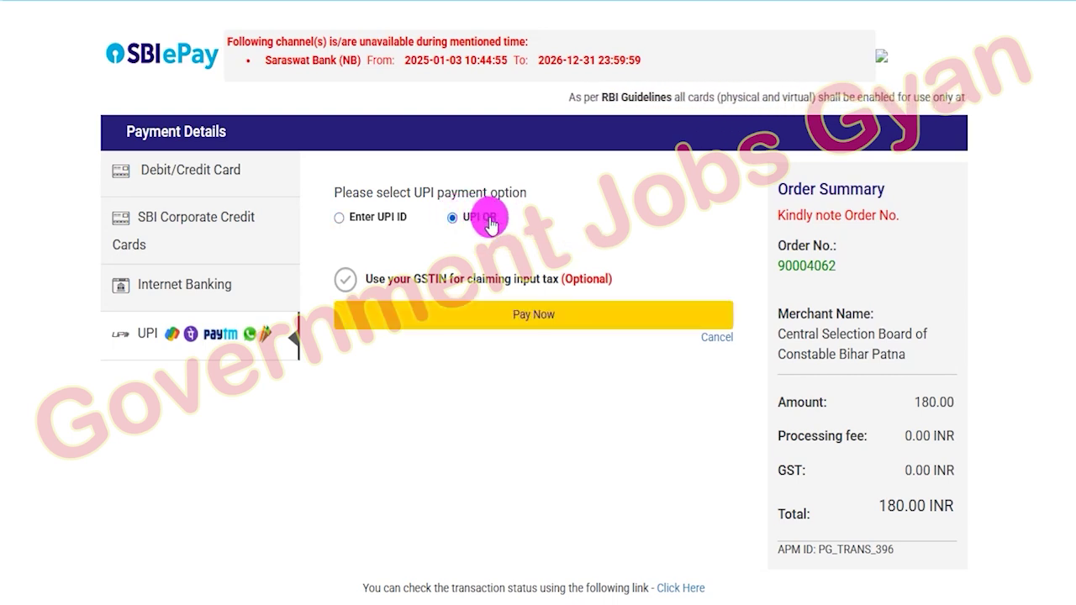
pyautogui.click(527, 317)
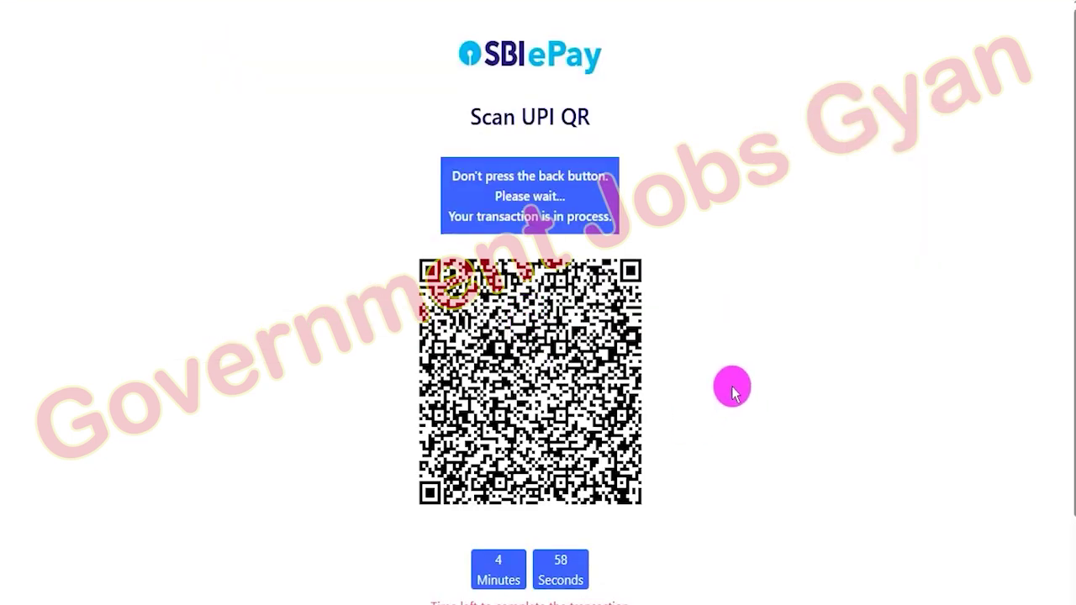
# - Scroll down the page while the Scan UPI QR countdown runs
pyautogui.scroll(-1, 732, 391)
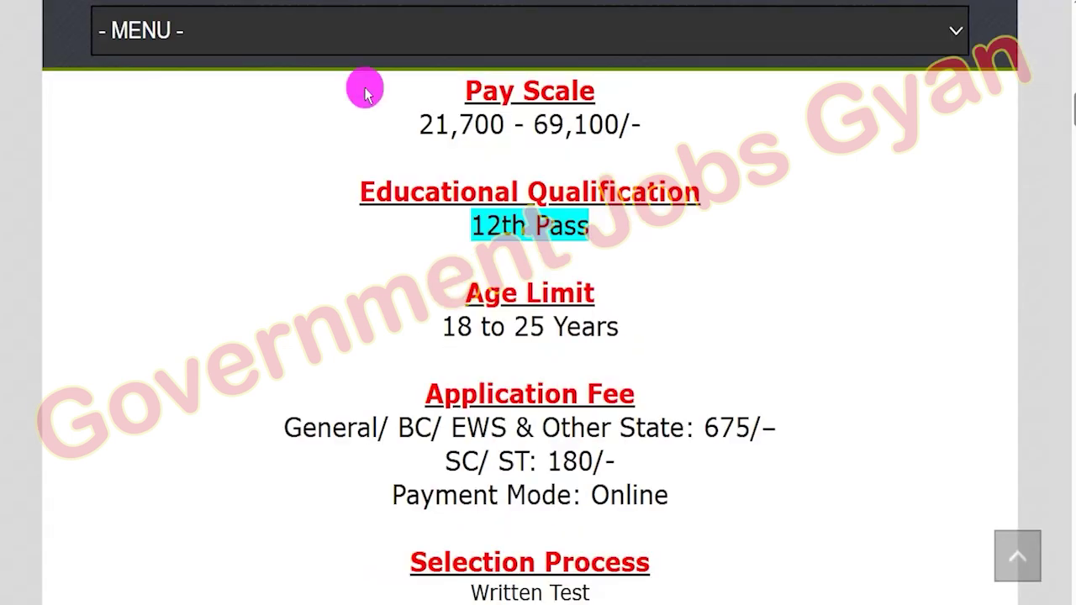
pyautogui.scroll(2, 471, 356)
pyautogui.scroll(-2, 475, 363)
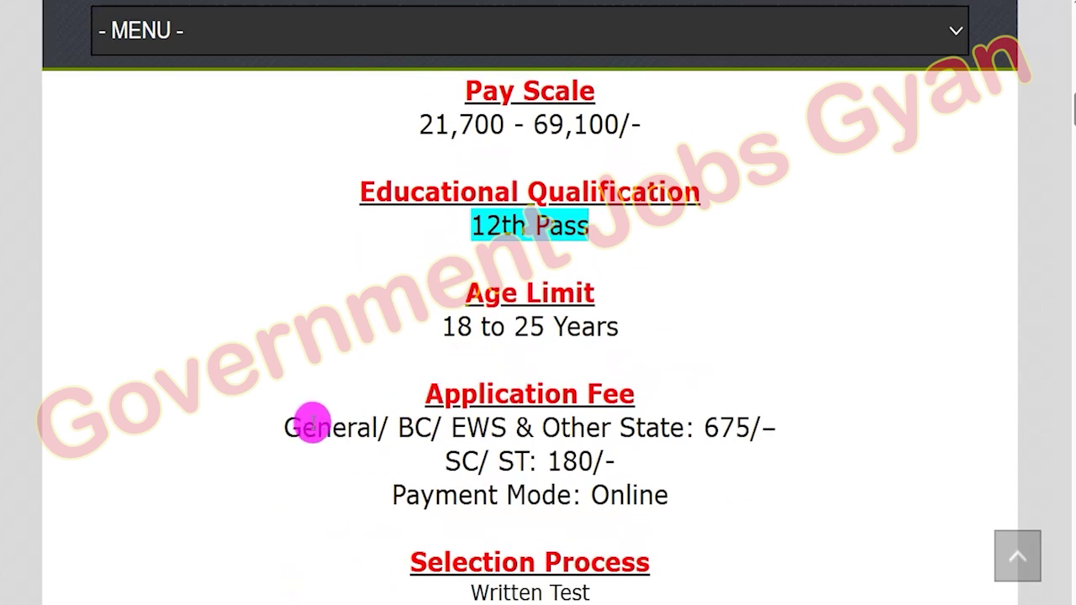
pyautogui.moveTo(316, 428); pyautogui.dragTo(765, 428)
pyautogui.click(707, 426)
pyautogui.moveTo(460, 461); pyautogui.dragTo(603, 461)
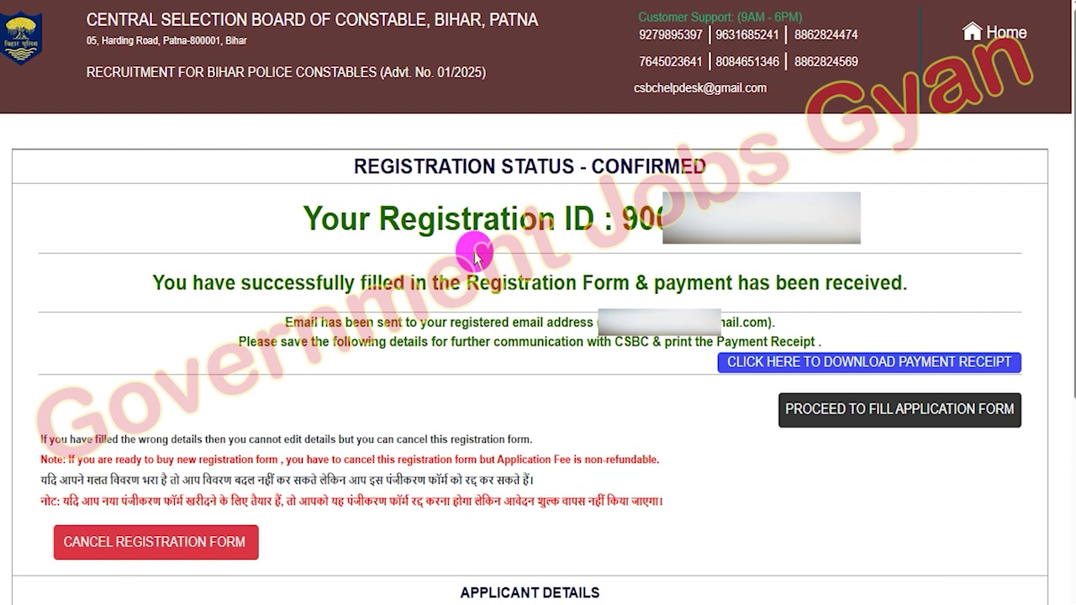
pyautogui.moveTo(463, 166); pyautogui.dragTo(706, 165)
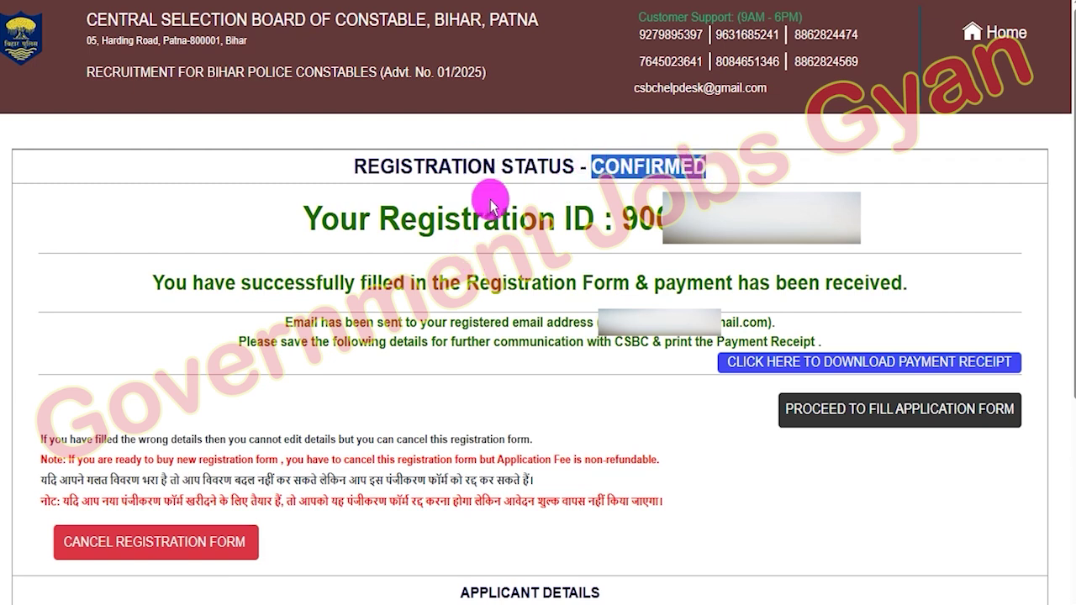
pyautogui.click(406, 219)
pyautogui.moveTo(406, 219); pyautogui.dragTo(541, 220)
pyautogui.doubleClick(643, 218)
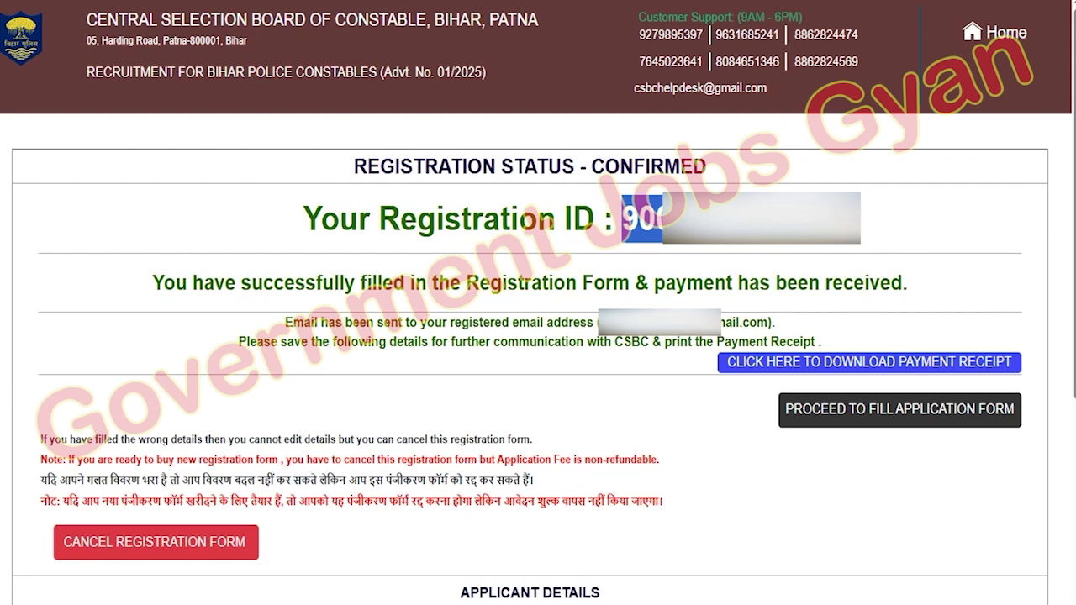
pyautogui.click(614, 343)
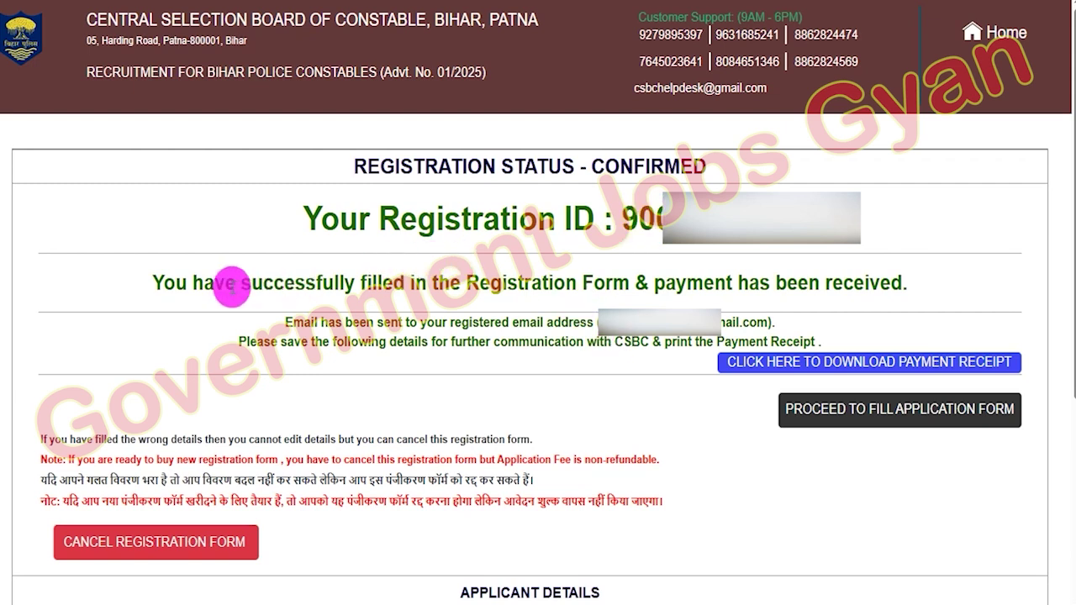
pyautogui.moveTo(274, 283); pyautogui.dragTo(767, 286)
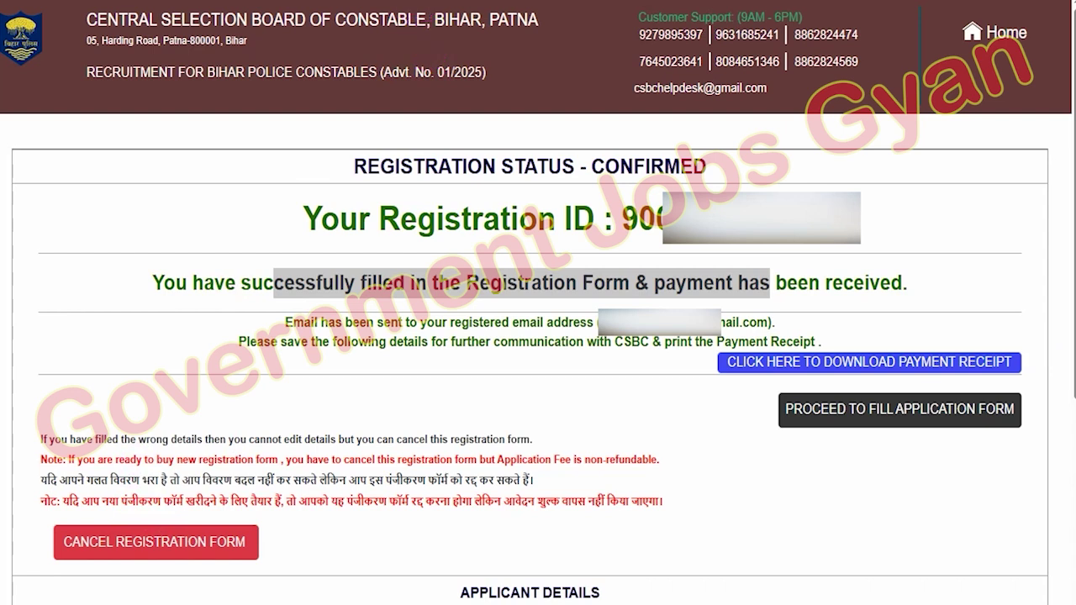
pyautogui.moveTo(81, 375); pyautogui.dragTo(160, 519)
pyautogui.moveTo(945, 421); pyautogui.dragTo(1030, 441)
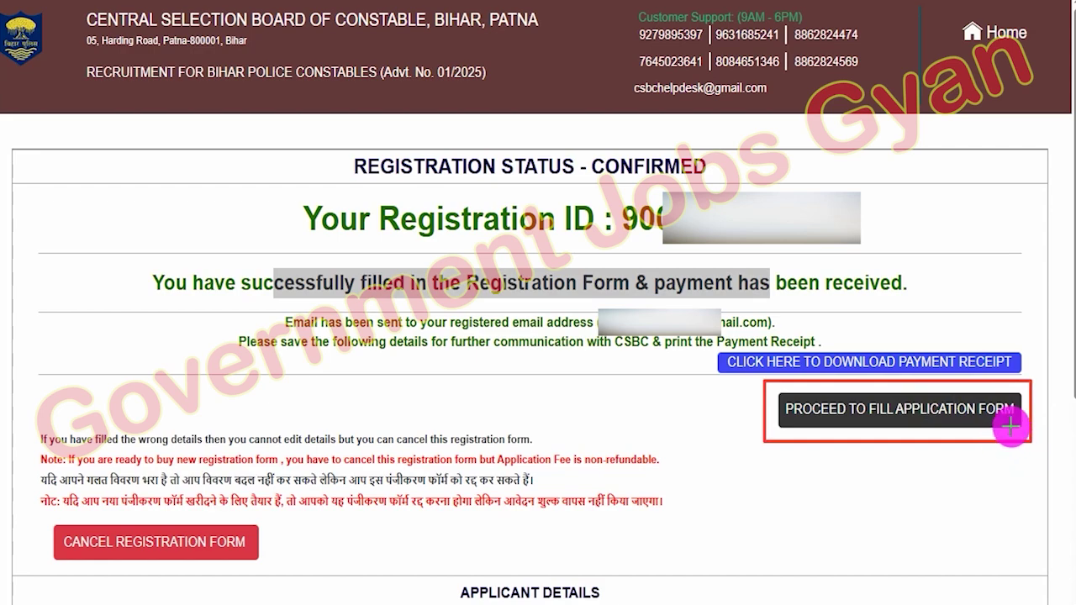
# - Read the Hindi application-form instructions to the bottom and tick the declaration checkbox
pyautogui.click(900, 409)
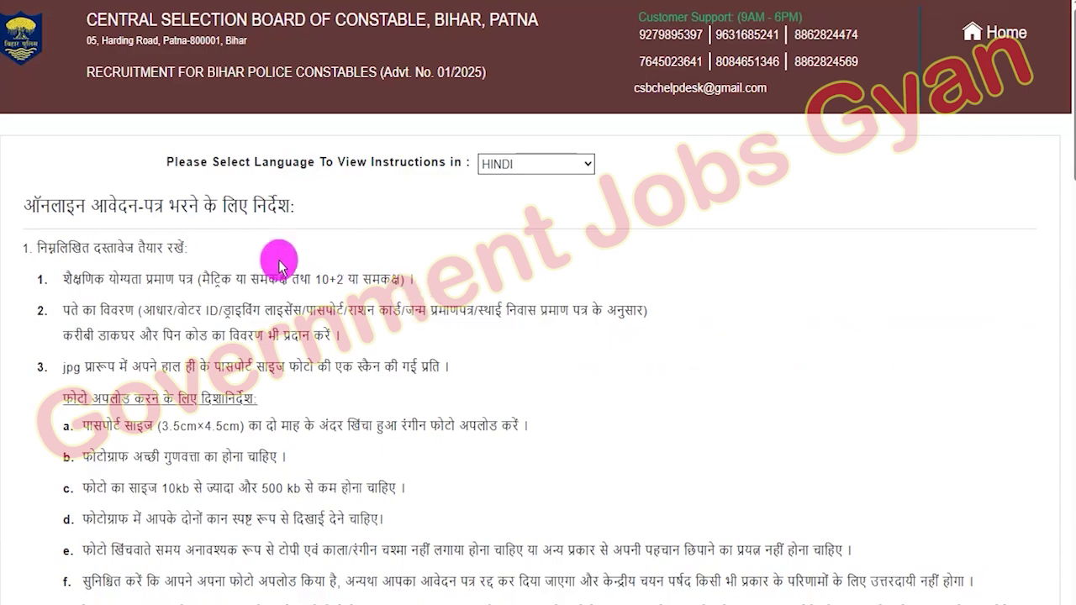
pyautogui.moveTo(105, 280); pyautogui.dragTo(304, 313)
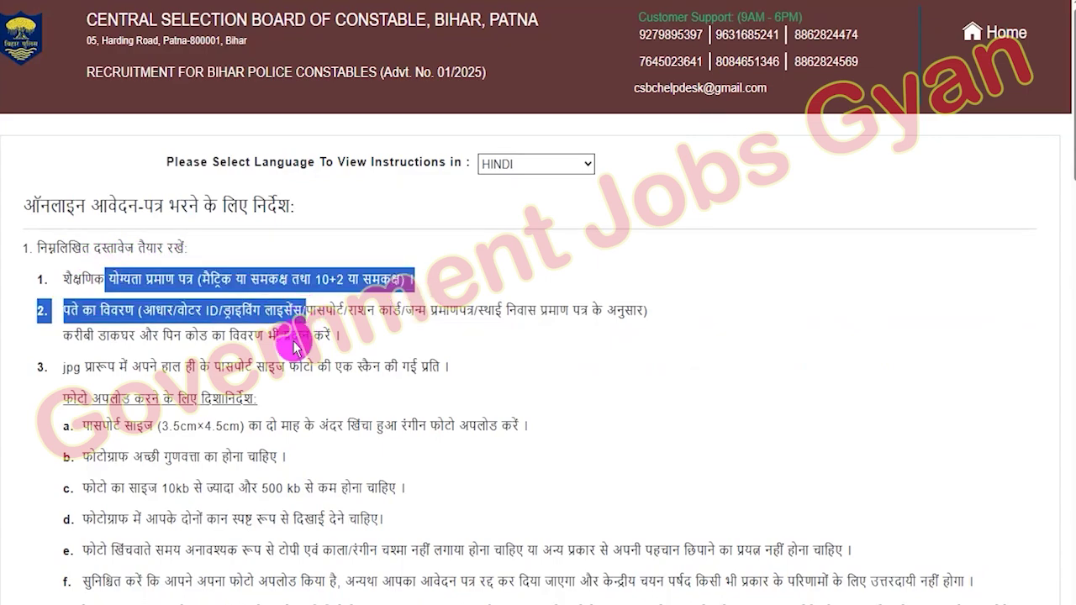
pyautogui.scroll(-3, 320, 370)
pyautogui.scroll(-15, 324, 340)
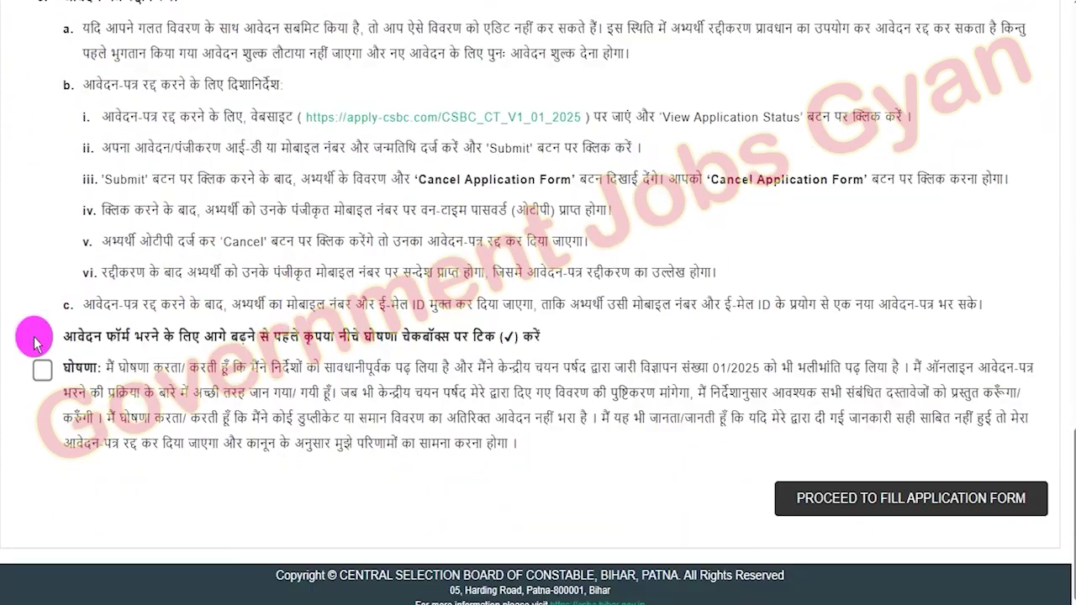
pyautogui.click(42, 370)
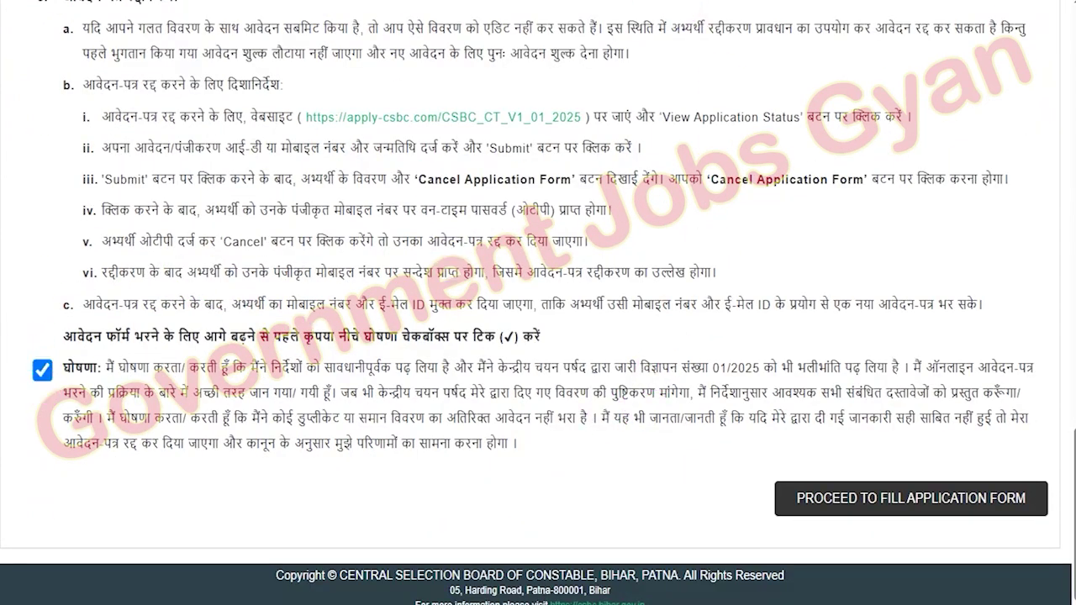
pyautogui.moveTo(741, 447)
pyautogui.mouseDown()
pyautogui.moveTo(896, 478)
pyautogui.moveTo(1061, 548)
pyautogui.moveTo(1056, 535)
pyautogui.mouseUp()
# - Set post preferences to Bihar Police first and Bihar Special Armed Police second
pyautogui.click(833, 497)
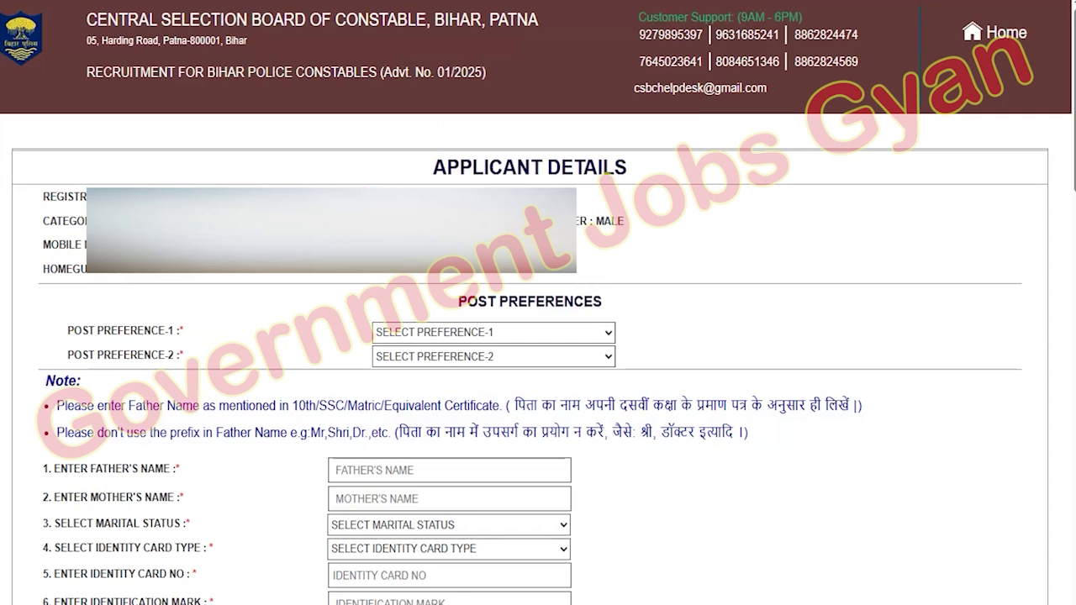
pyautogui.moveTo(467, 300); pyautogui.dragTo(596, 299)
pyautogui.click(473, 333)
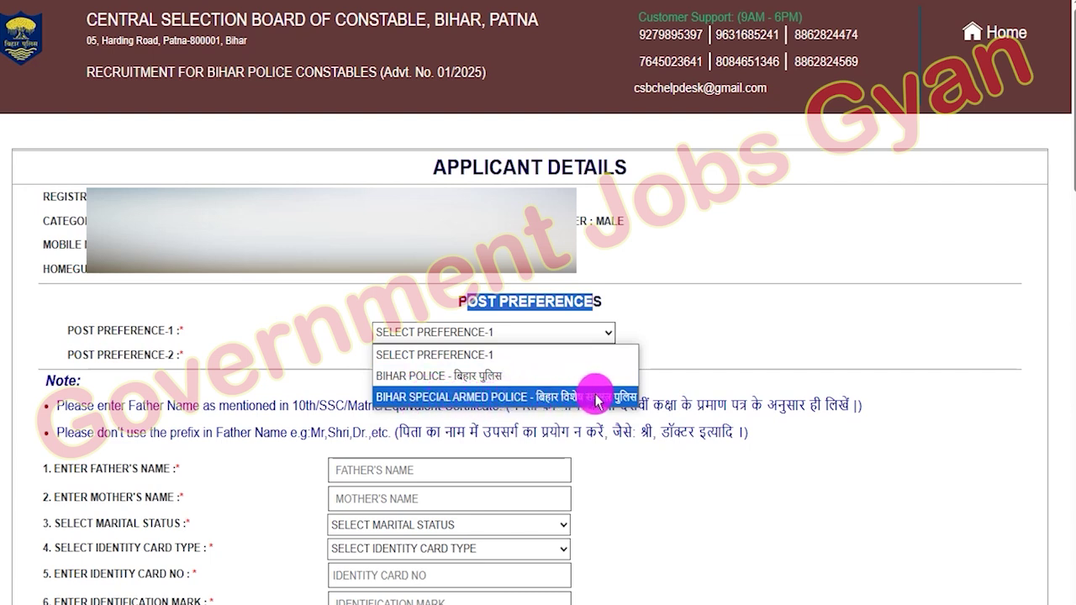
pyautogui.click(495, 376)
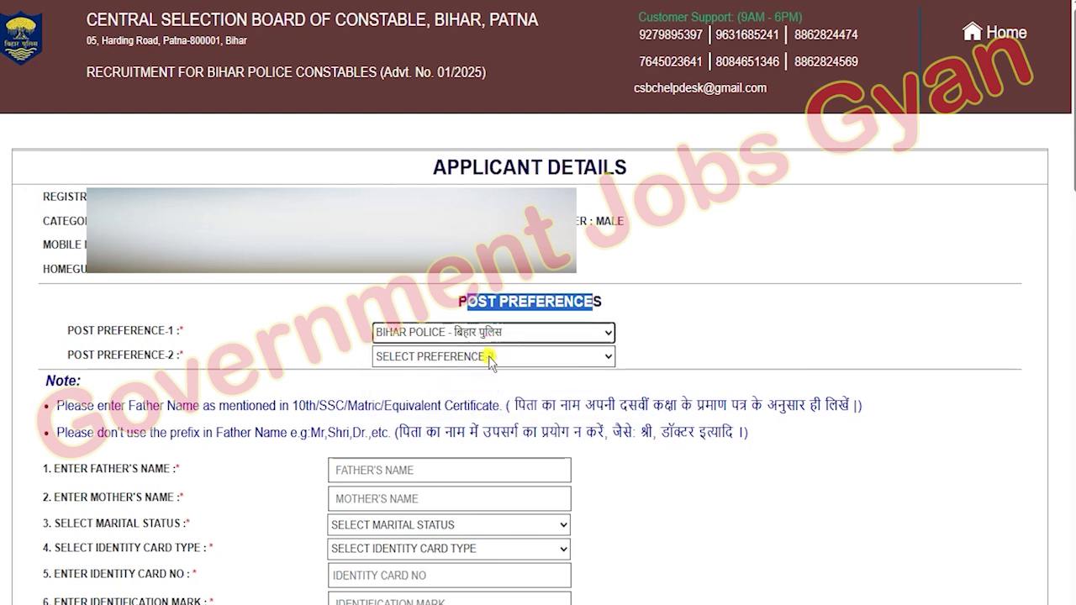
pyautogui.click(491, 356)
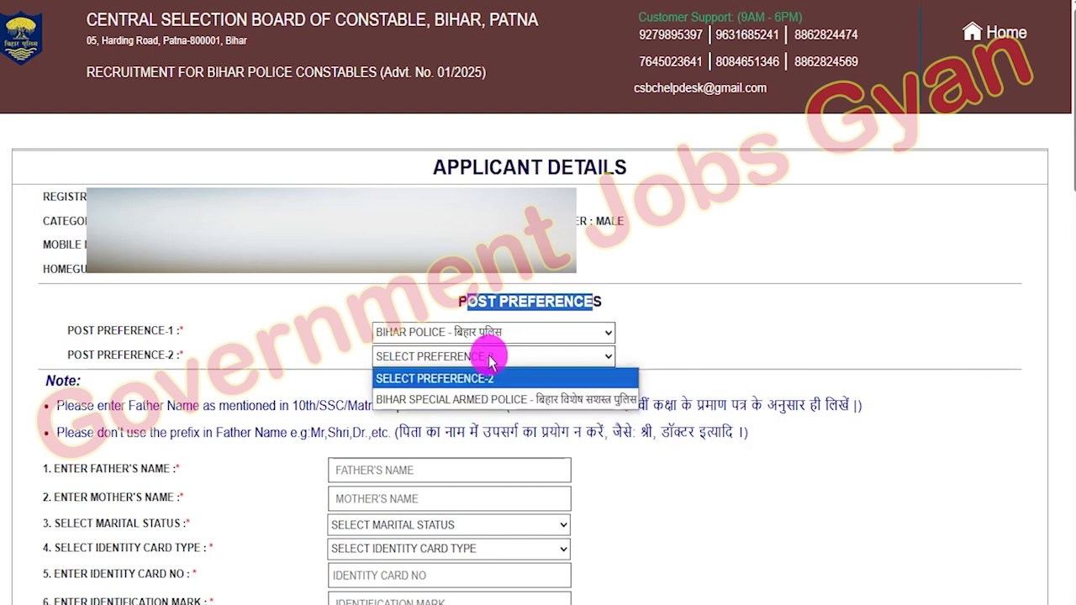
pyautogui.click(497, 402)
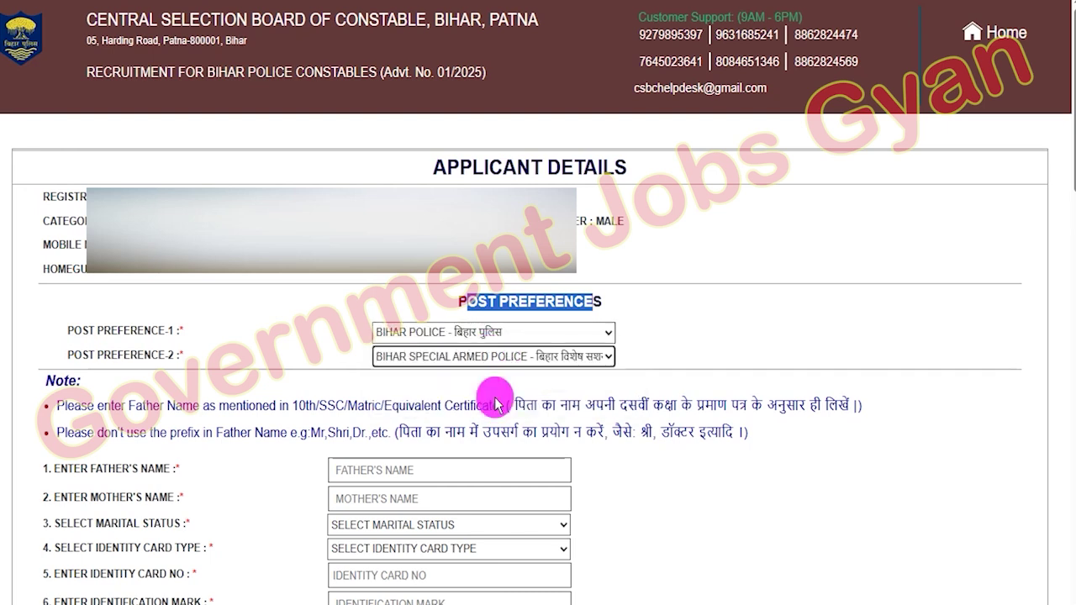
# - Recheck both post preferences, keeping them unchanged, and begin entering the father's name
pyautogui.click(491, 337)
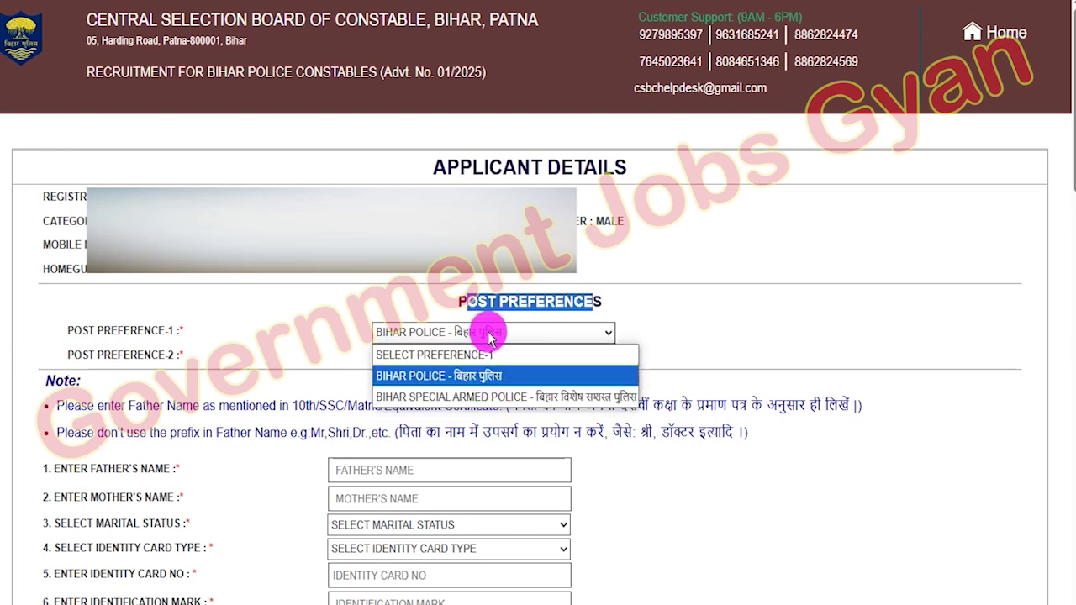
pyautogui.click(491, 336)
pyautogui.click(491, 360)
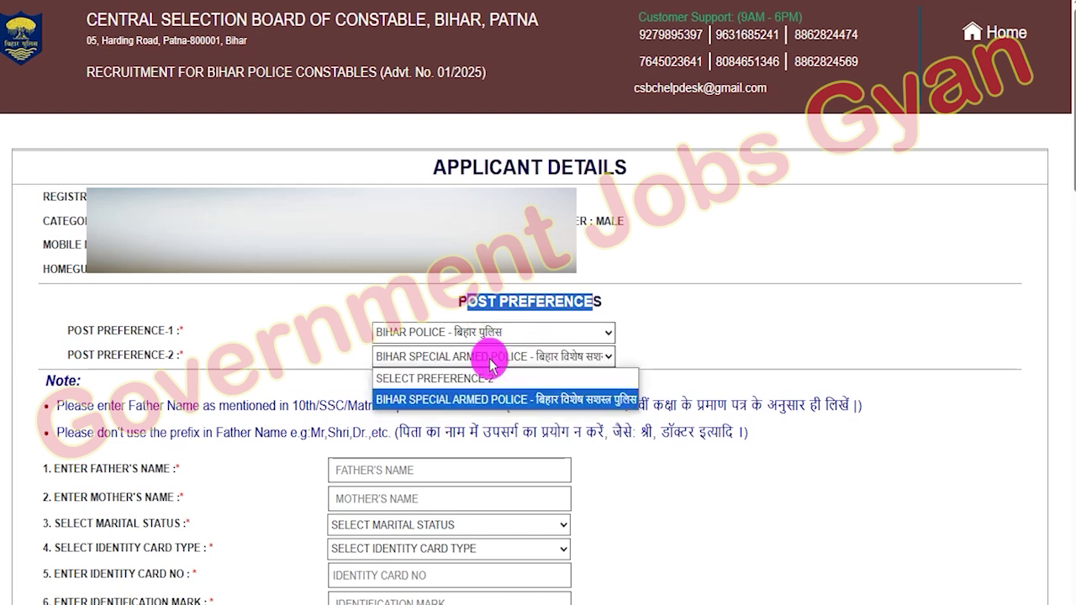
pyautogui.click(492, 362)
pyautogui.click(570, 357)
pyautogui.click(548, 400)
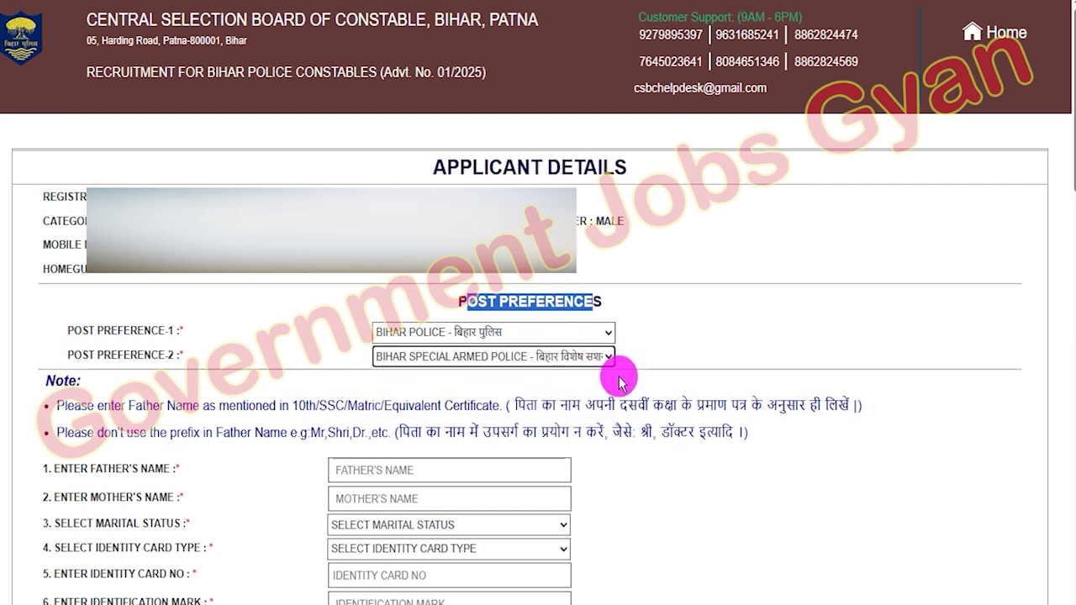
pyautogui.click(376, 468)
# - Enter the father's and mother's names and set marital status to Unmarried
pyautogui.write('RAKESH')
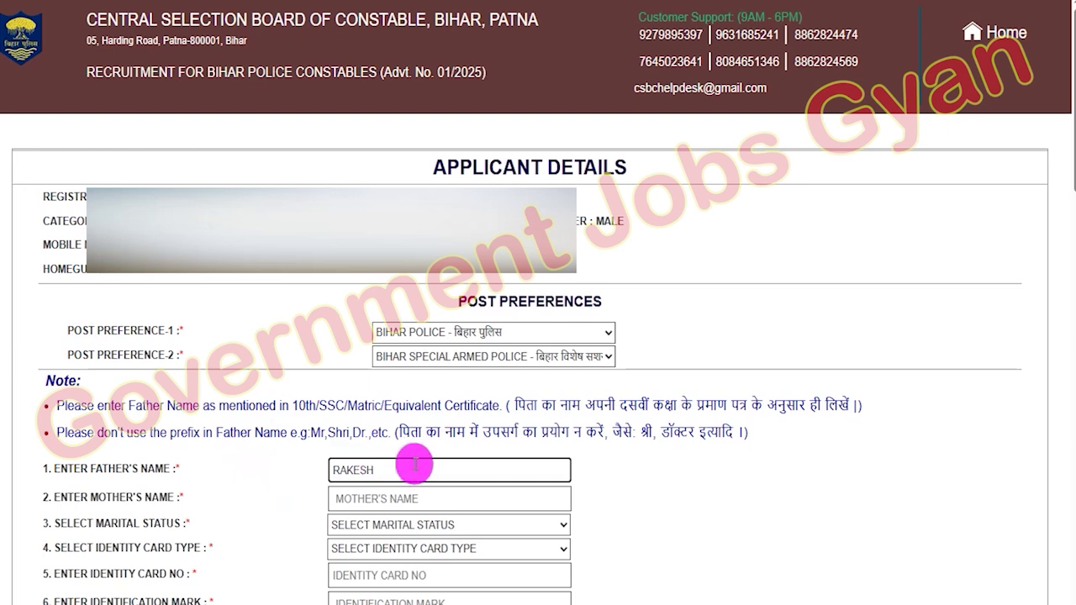
pyautogui.click(398, 500)
pyautogui.write('REENA')
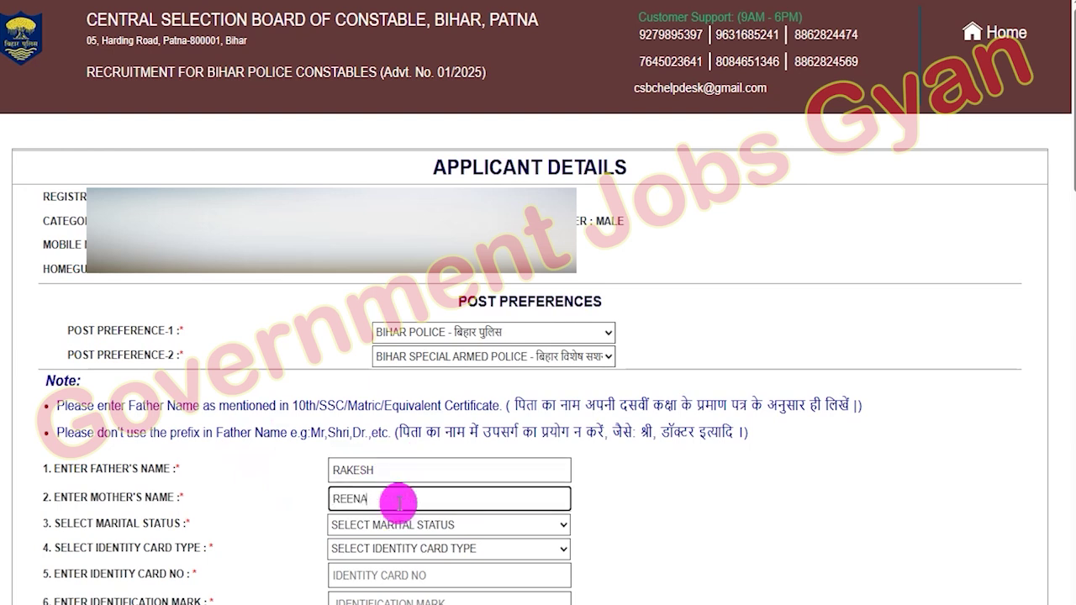
pyautogui.click(403, 528)
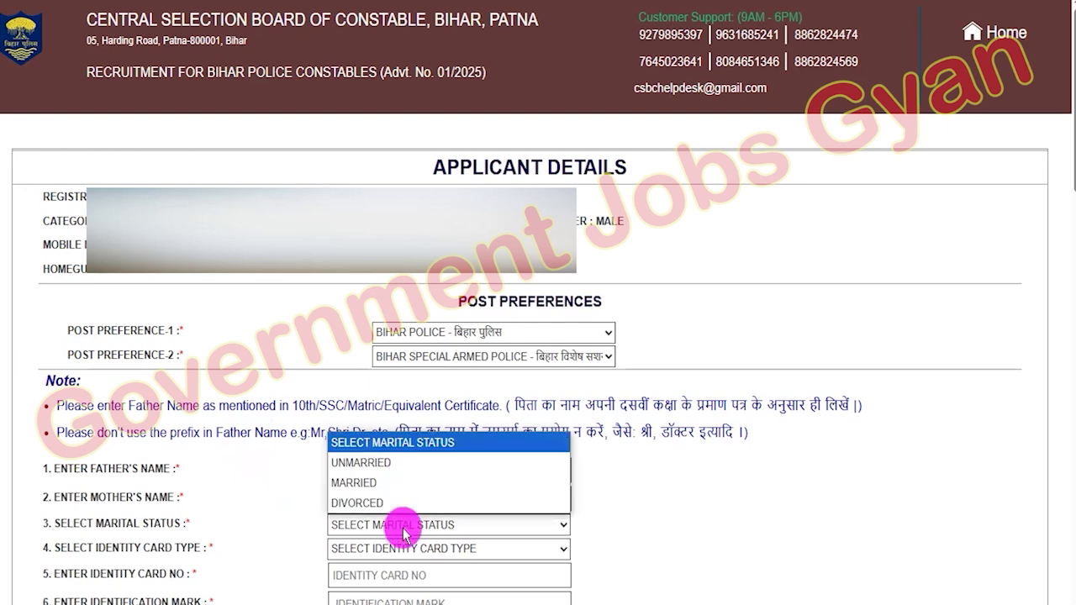
pyautogui.click(366, 463)
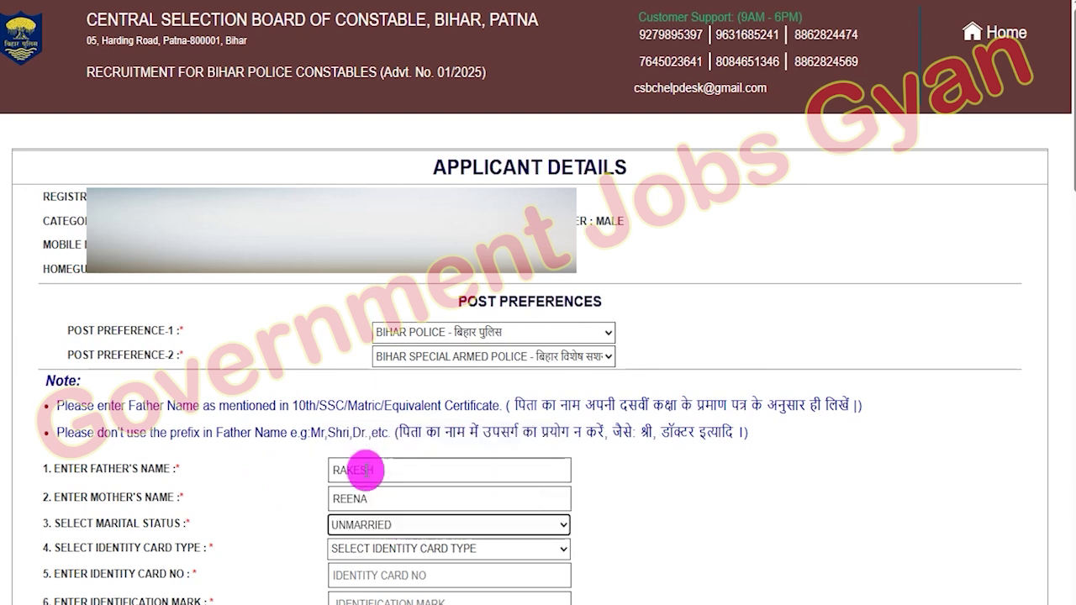
# - Choose Aadhar Card as the identity document and enter the card number
pyautogui.moveTo(61, 550); pyautogui.dragTo(173, 547)
pyautogui.click(372, 552)
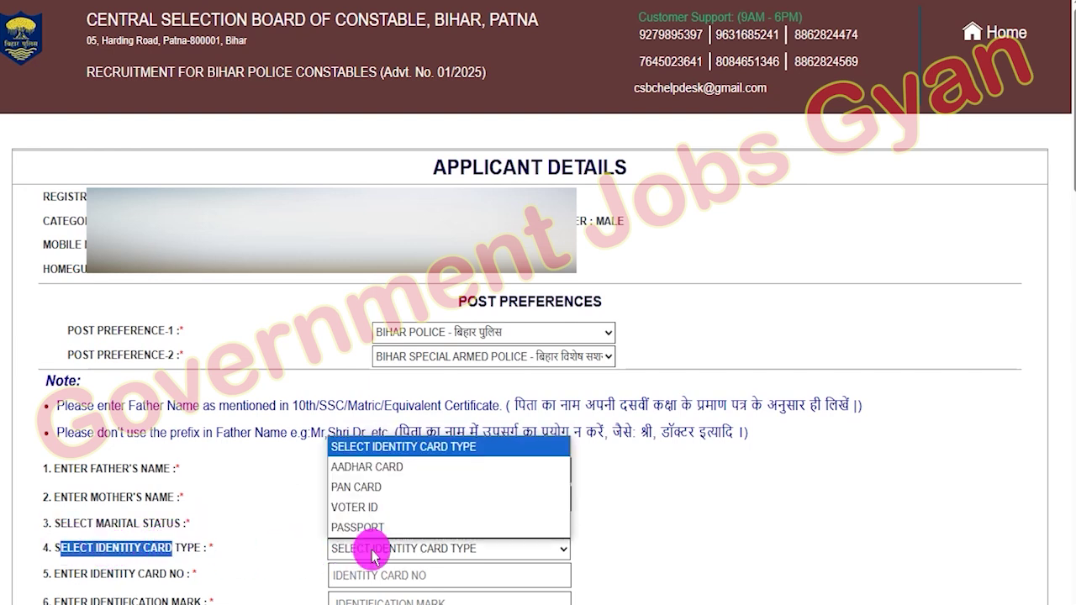
pyautogui.click(367, 471)
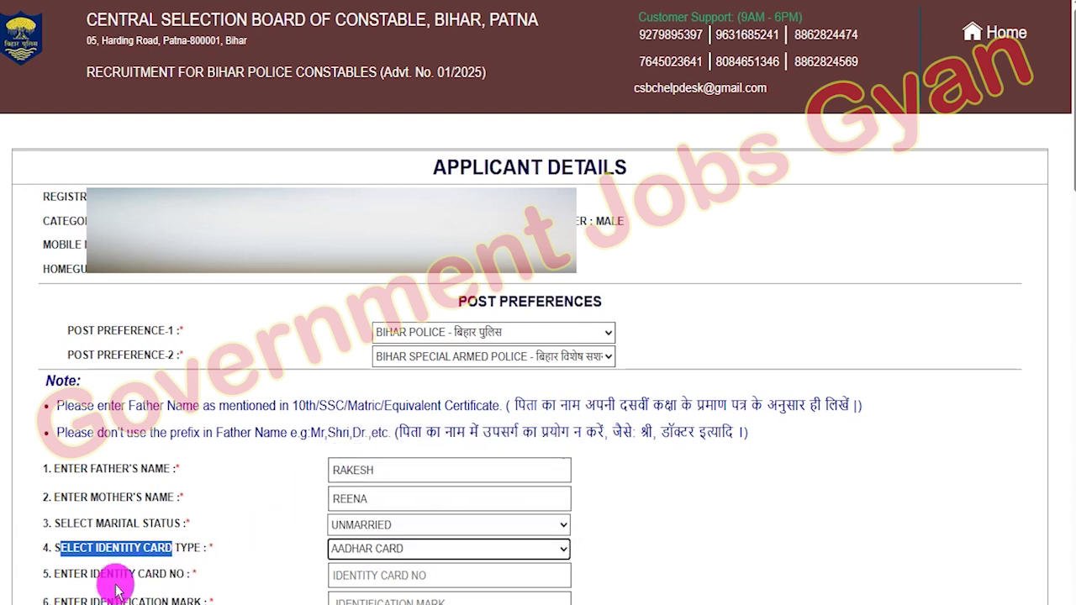
pyautogui.click(75, 578)
pyautogui.moveTo(76, 579); pyautogui.dragTo(337, 584)
pyautogui.click(360, 578)
pyautogui.write('748596')
pyautogui.scroll(-5, 217, 188)
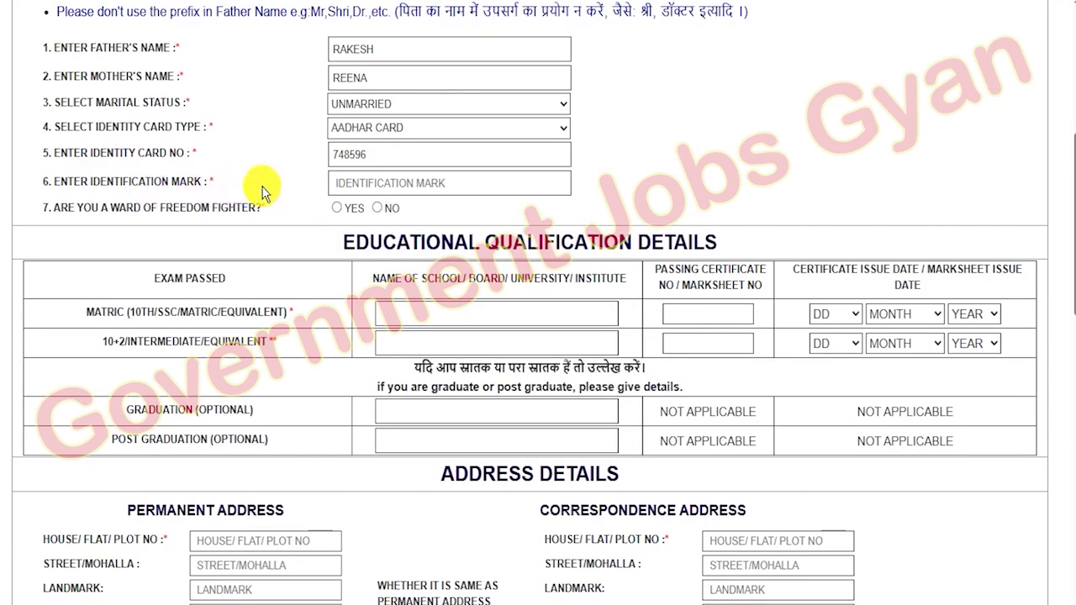
# - Enter NECK as the identification mark
pyautogui.moveTo(72, 187); pyautogui.dragTo(344, 183)
pyautogui.click(353, 181)
pyautogui.write('NECK')
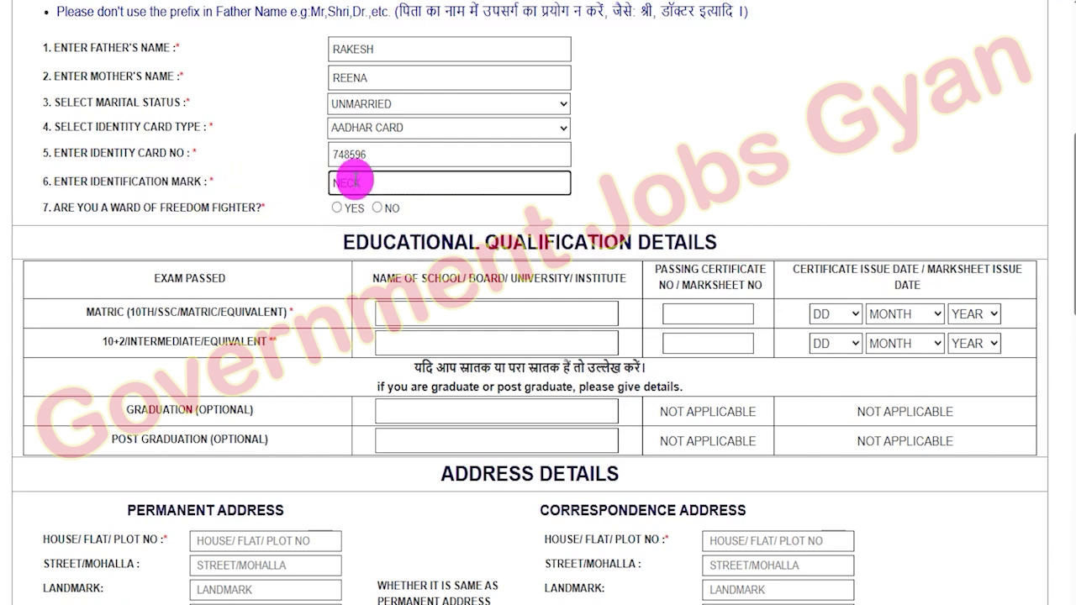
pyautogui.click(173, 211)
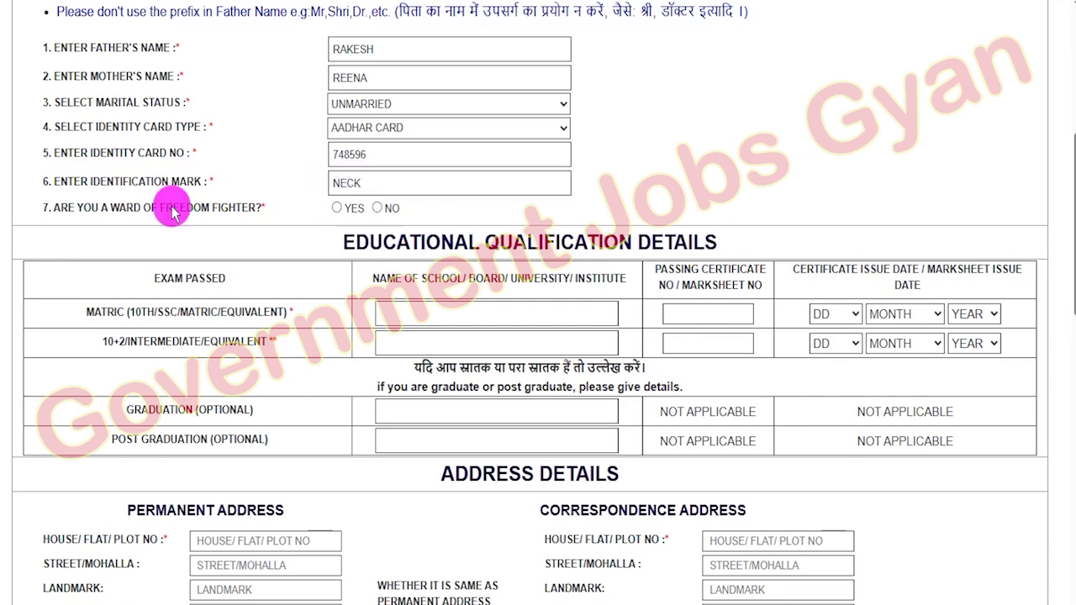
pyautogui.moveTo(74, 208); pyautogui.dragTo(44, 208)
# - Answer Yes to freedom-fighter ward and inspect the fighter name, relationship and certificate number fields
pyautogui.click(336, 208)
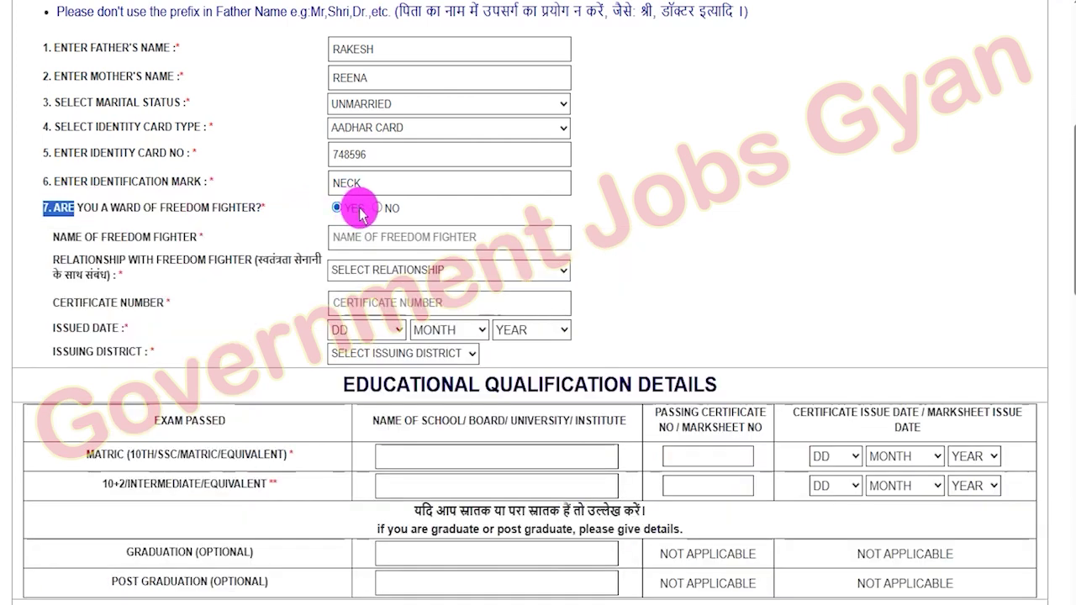
pyautogui.moveTo(82, 238); pyautogui.dragTo(179, 244)
pyautogui.click(361, 238)
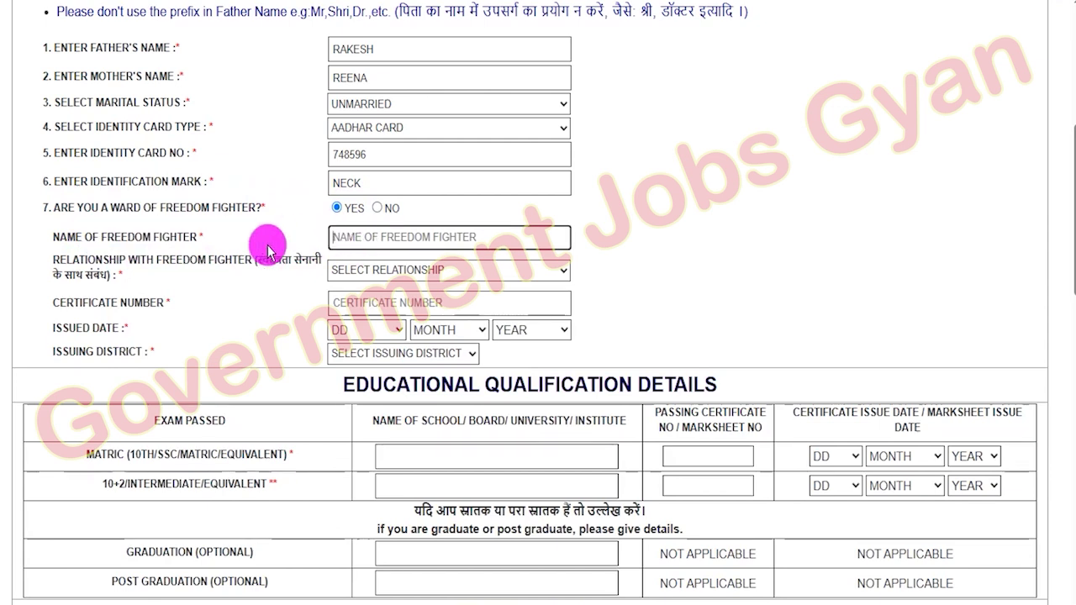
pyautogui.moveTo(76, 276); pyautogui.dragTo(108, 276)
pyautogui.click(357, 271)
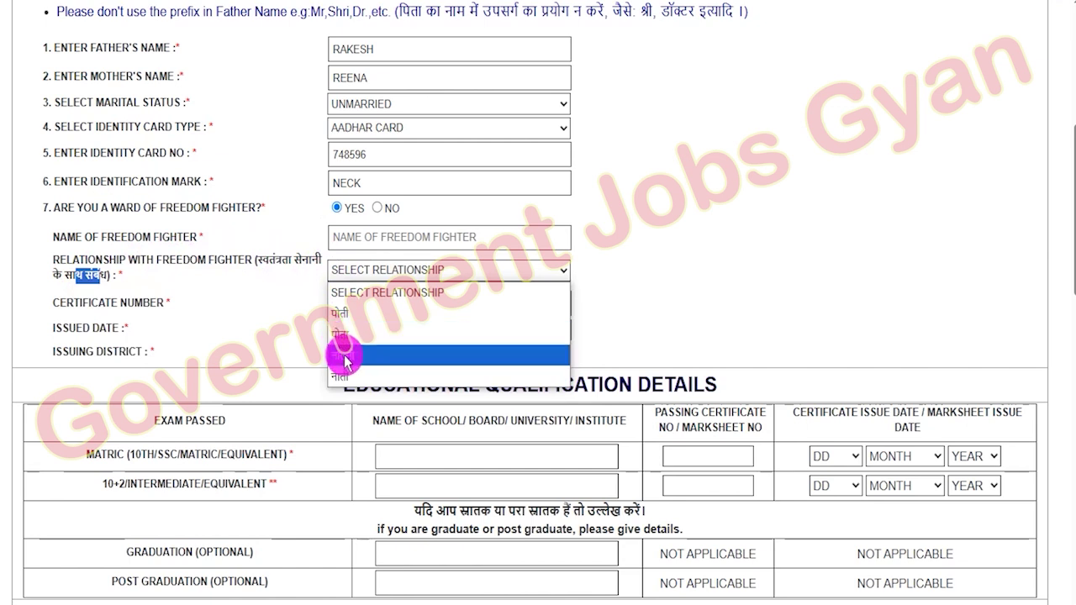
pyautogui.click(228, 304)
pyautogui.moveTo(104, 303); pyautogui.dragTo(156, 303)
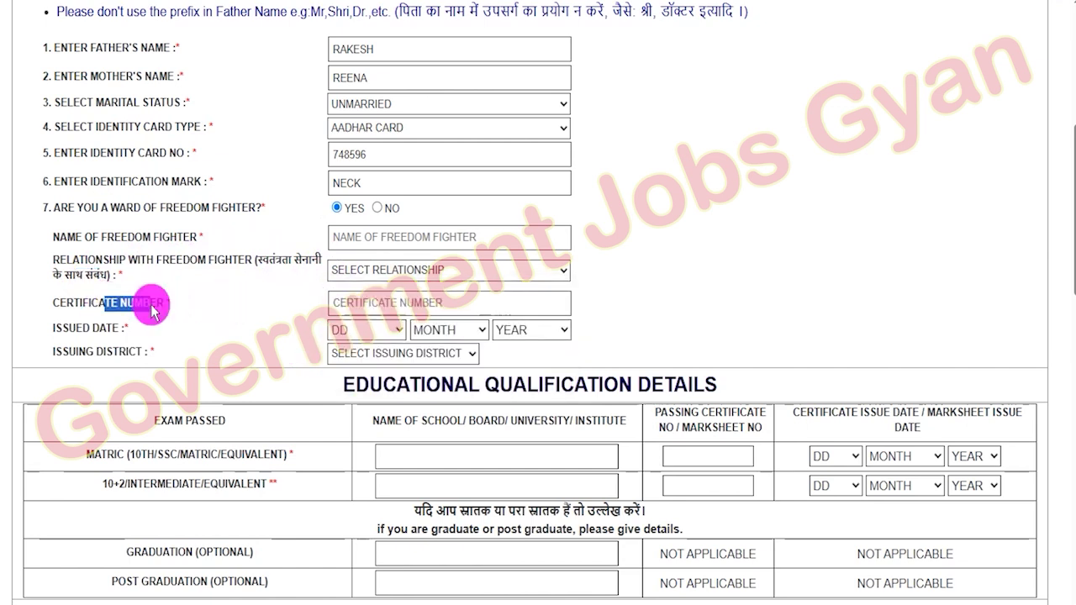
pyautogui.click(376, 307)
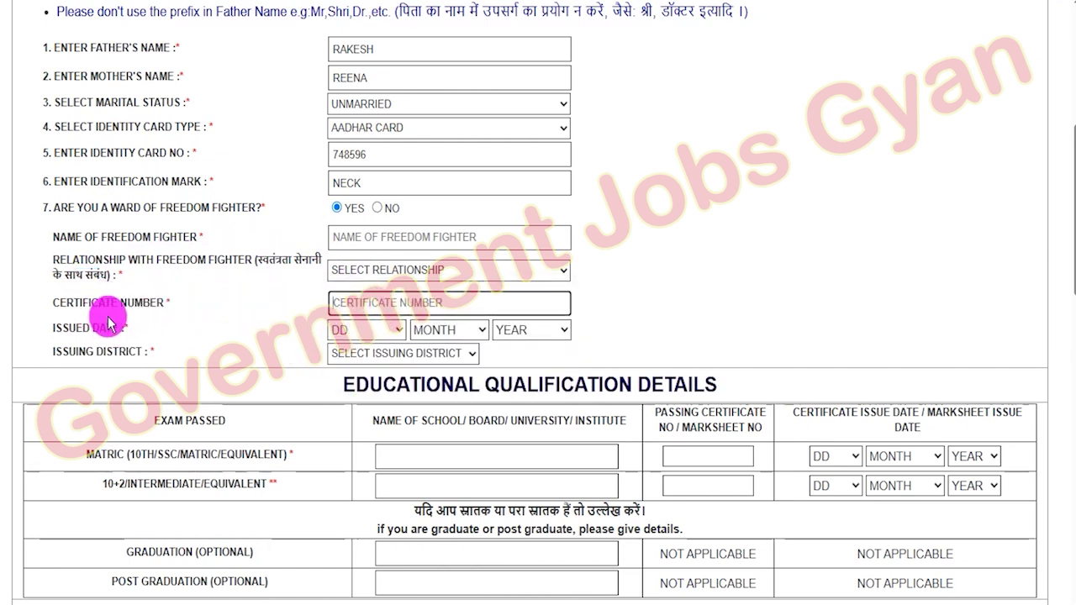
# - Inspect the issue date and issuing district dropdowns, then answer No to the freedom-fighter question
pyautogui.moveTo(65, 329); pyautogui.dragTo(143, 326)
pyautogui.click(444, 333)
pyautogui.click(508, 329)
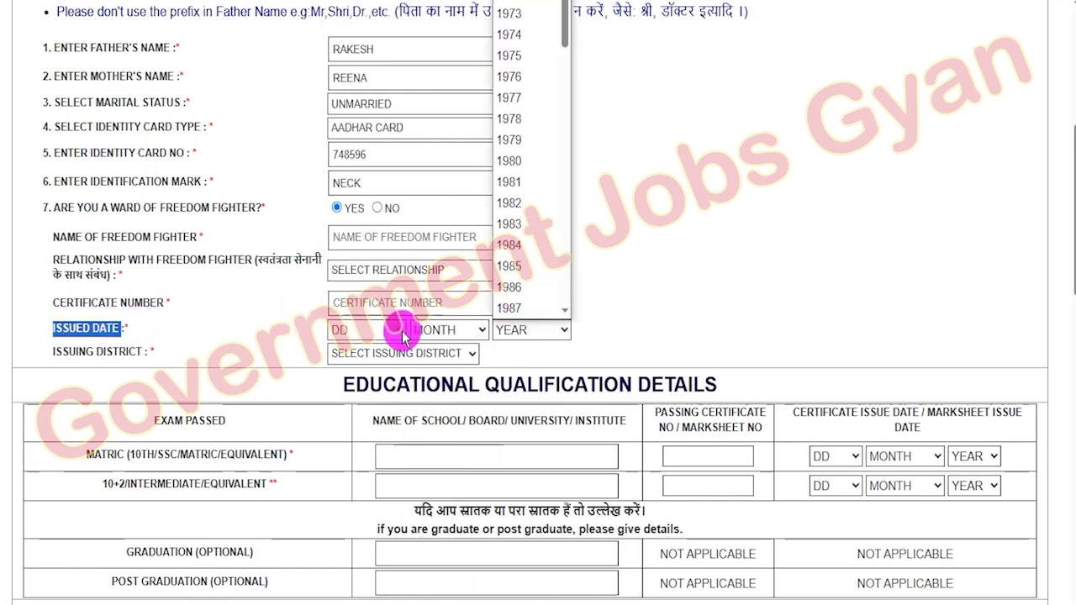
pyautogui.click(84, 349)
pyautogui.moveTo(79, 353); pyautogui.dragTo(155, 352)
pyautogui.click(374, 355)
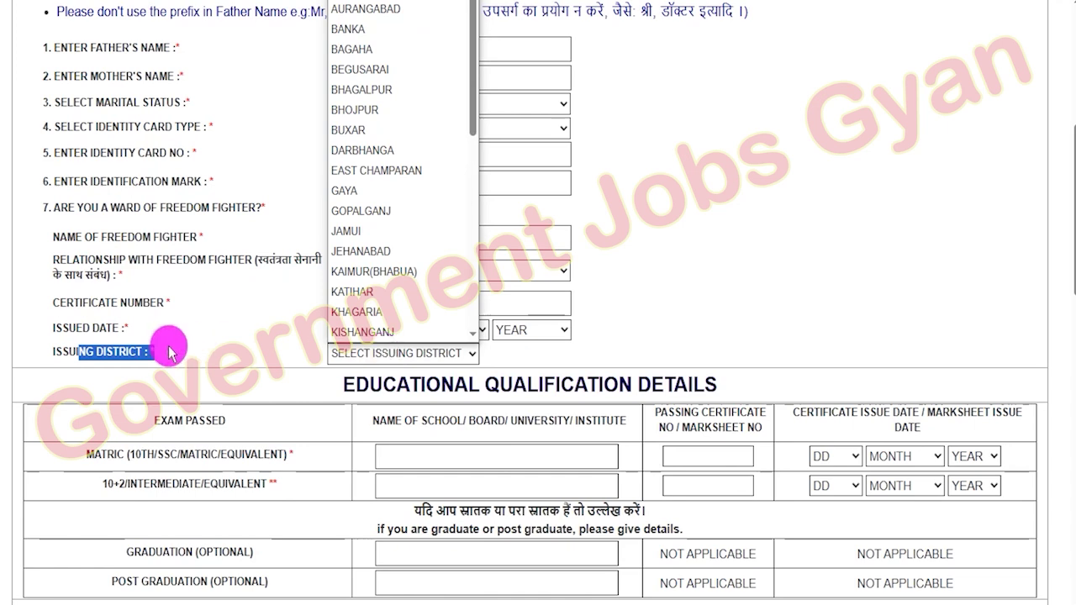
pyautogui.click(168, 346)
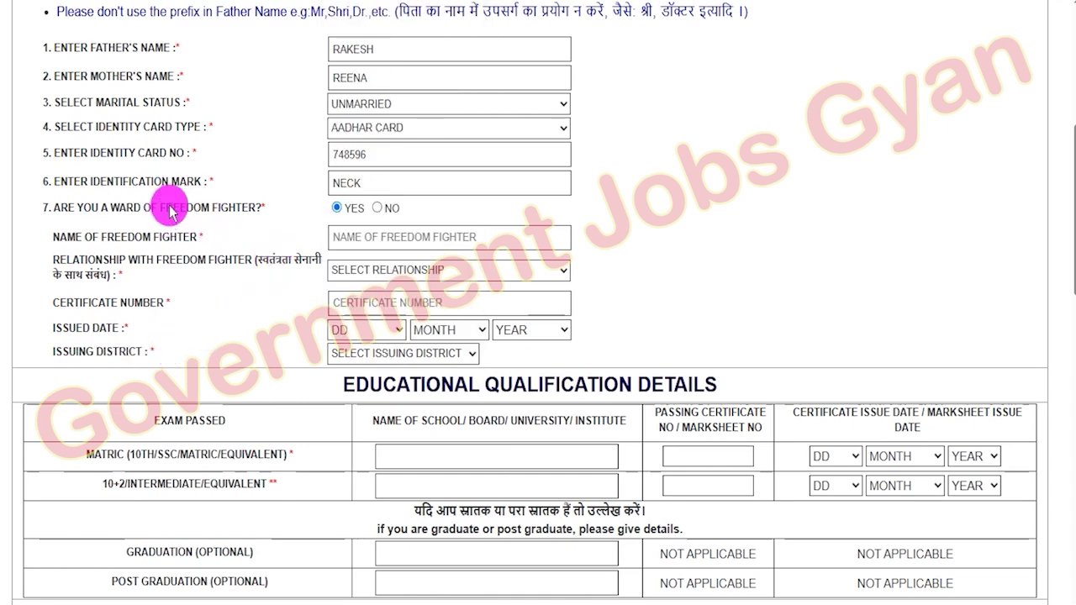
pyautogui.moveTo(166, 210); pyautogui.dragTo(238, 209)
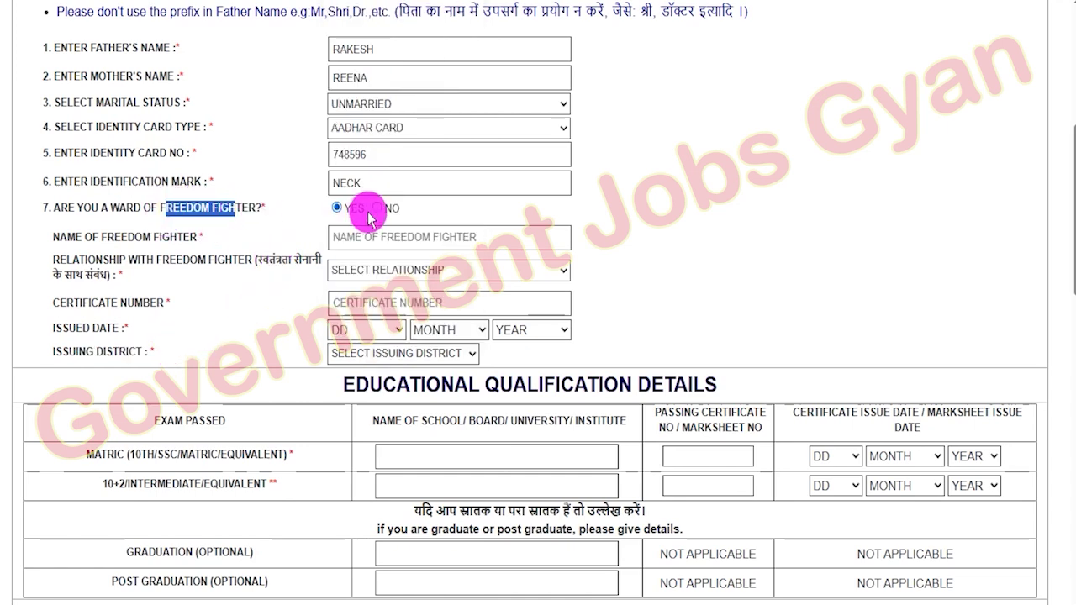
pyautogui.click(377, 208)
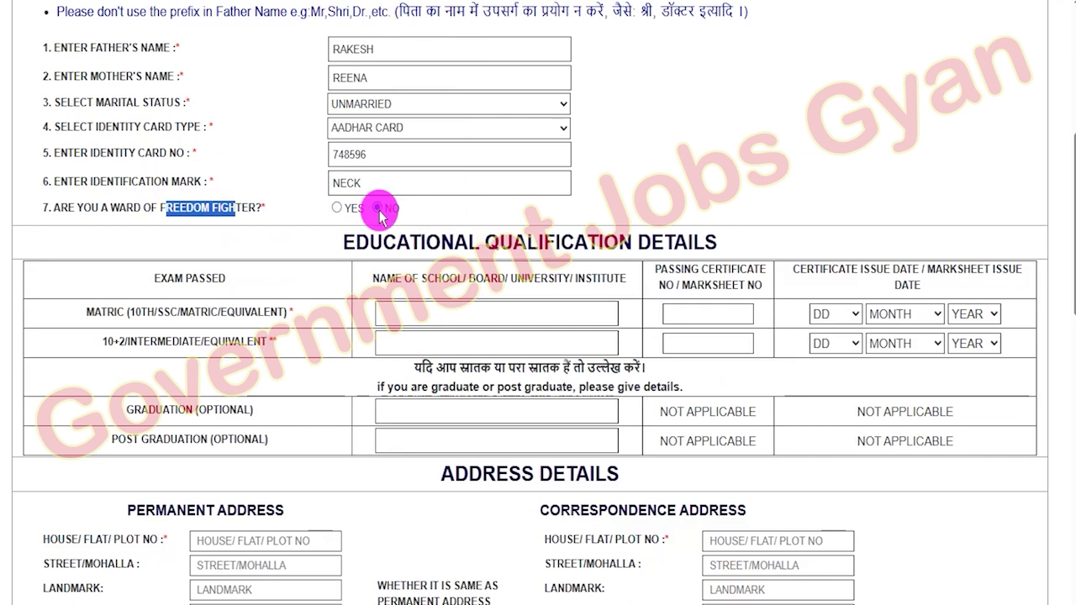
# - Fill the Matric row with school JIC, its certificate number and date 17 January 2015
pyautogui.moveTo(341, 240); pyautogui.dragTo(725, 238)
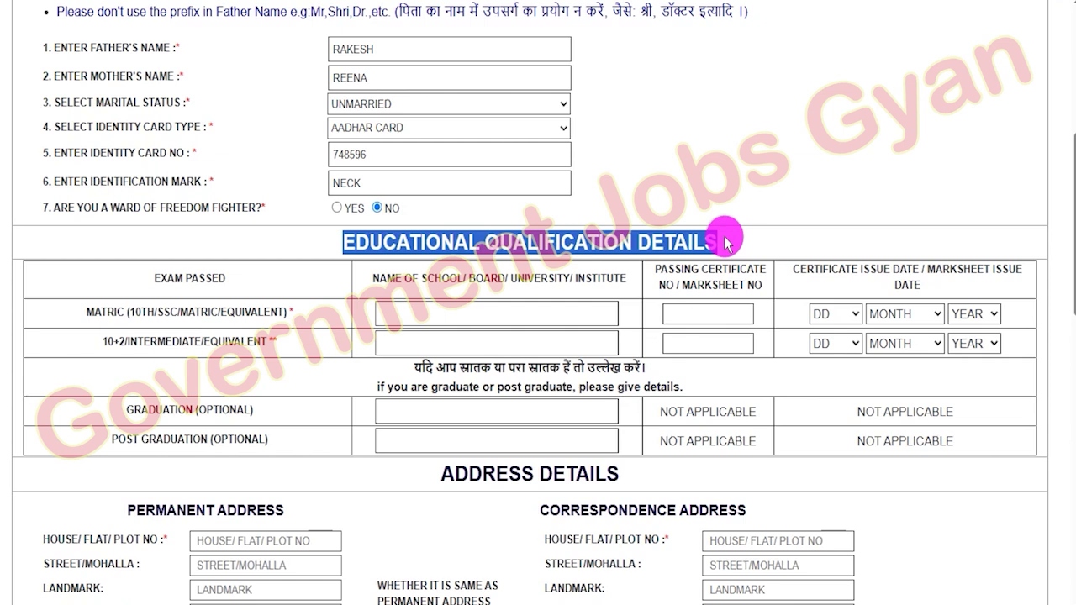
pyautogui.moveTo(148, 311); pyautogui.dragTo(252, 320)
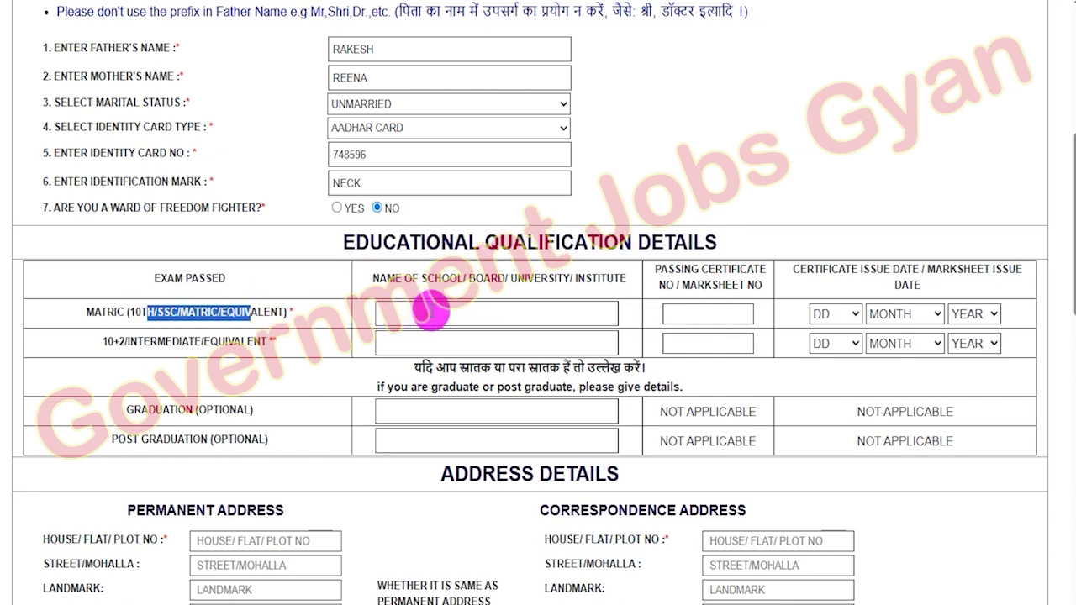
pyautogui.click(428, 312)
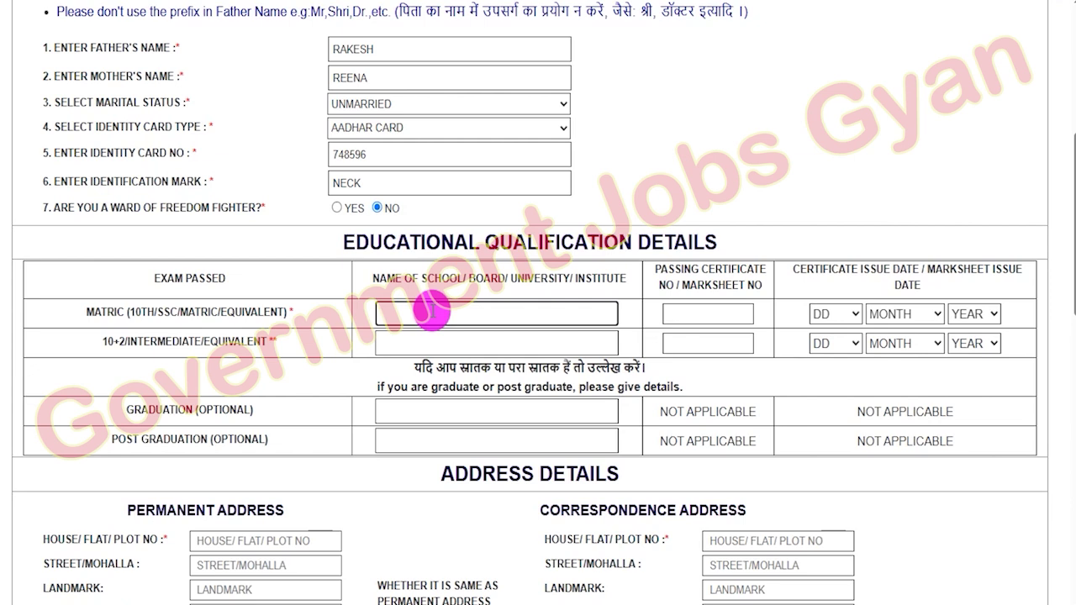
pyautogui.click(715, 317)
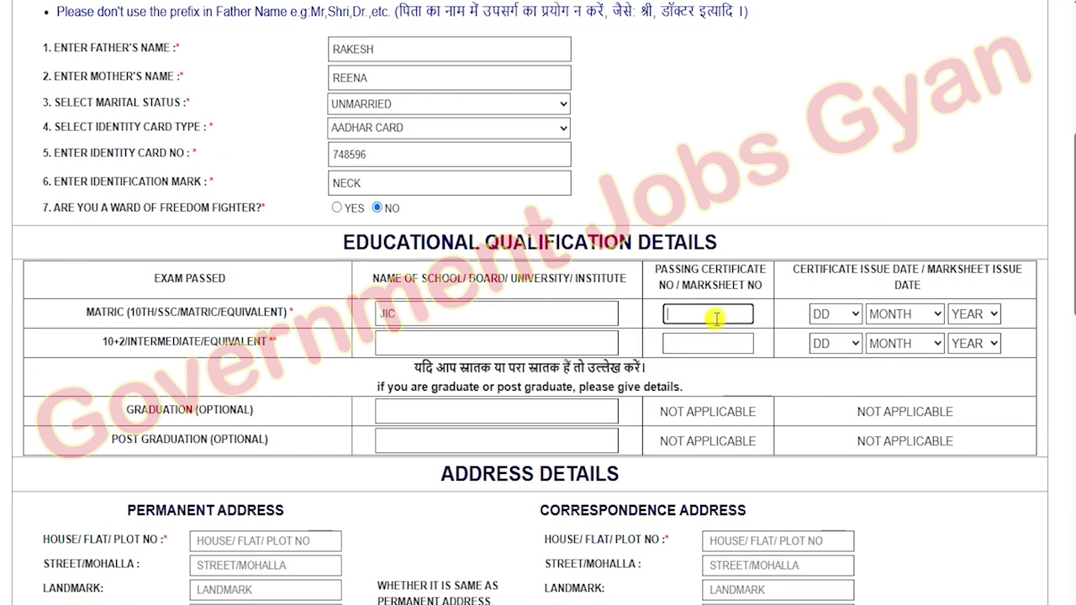
pyautogui.write('748596')
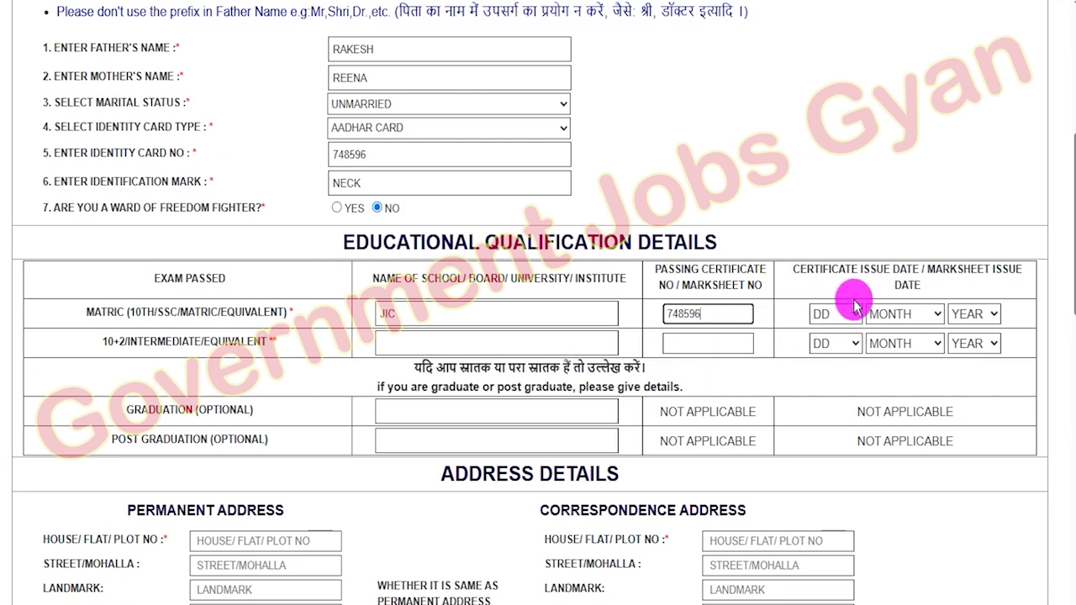
pyautogui.click(844, 313)
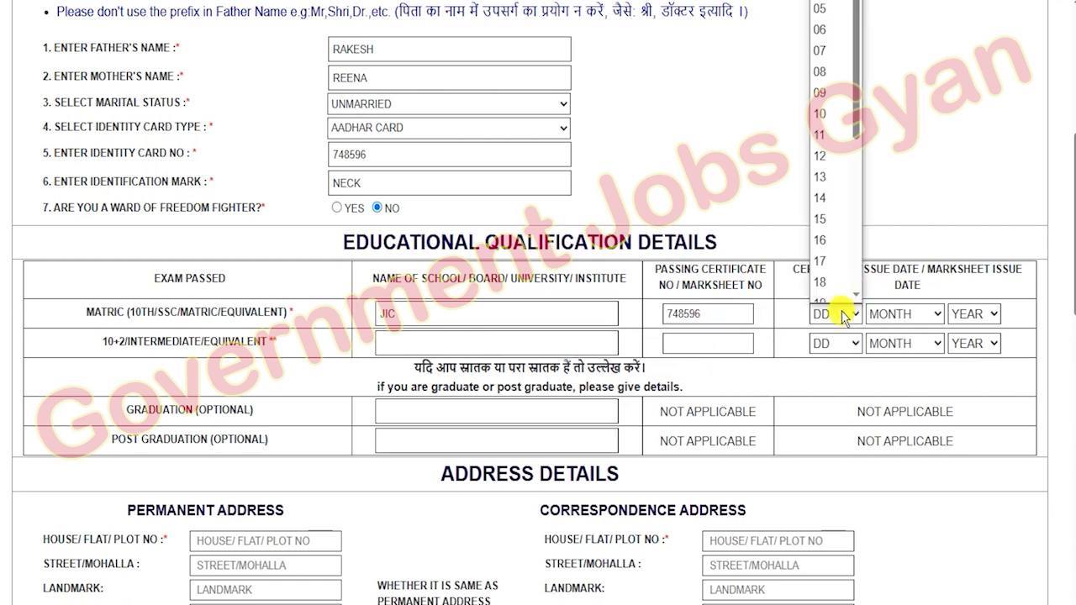
pyautogui.click(828, 260)
pyautogui.click(891, 314)
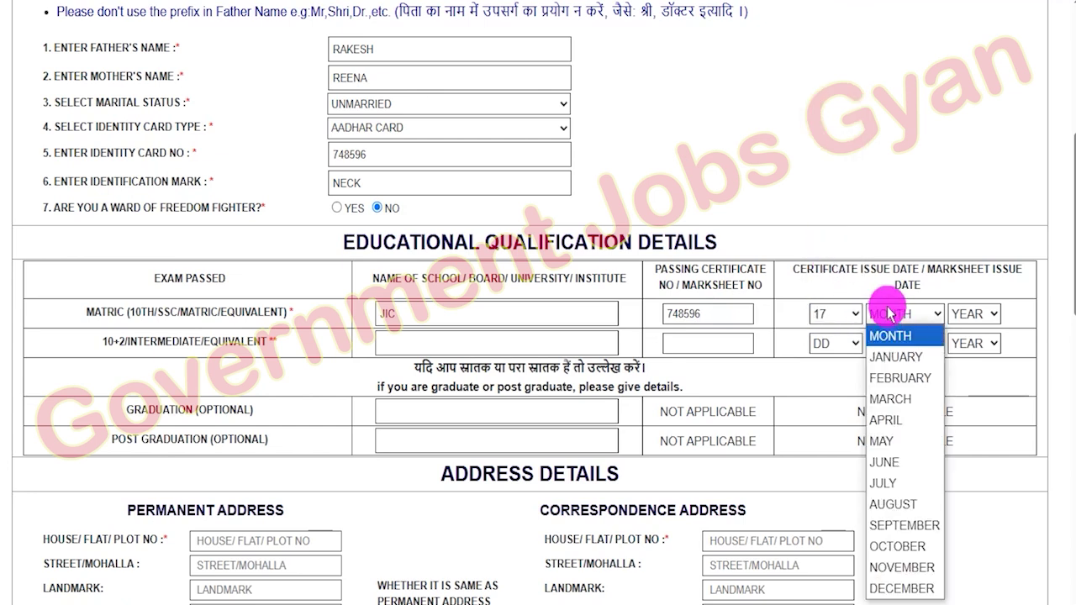
pyautogui.click(896, 360)
pyautogui.click(969, 314)
pyautogui.scroll(-10, 967, 220)
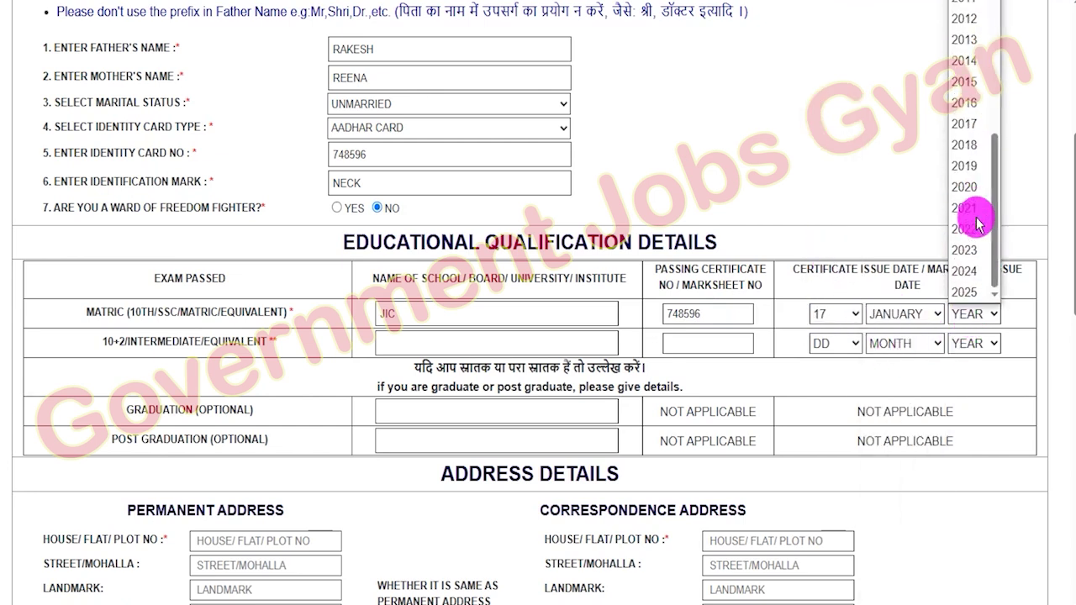
pyautogui.click(975, 83)
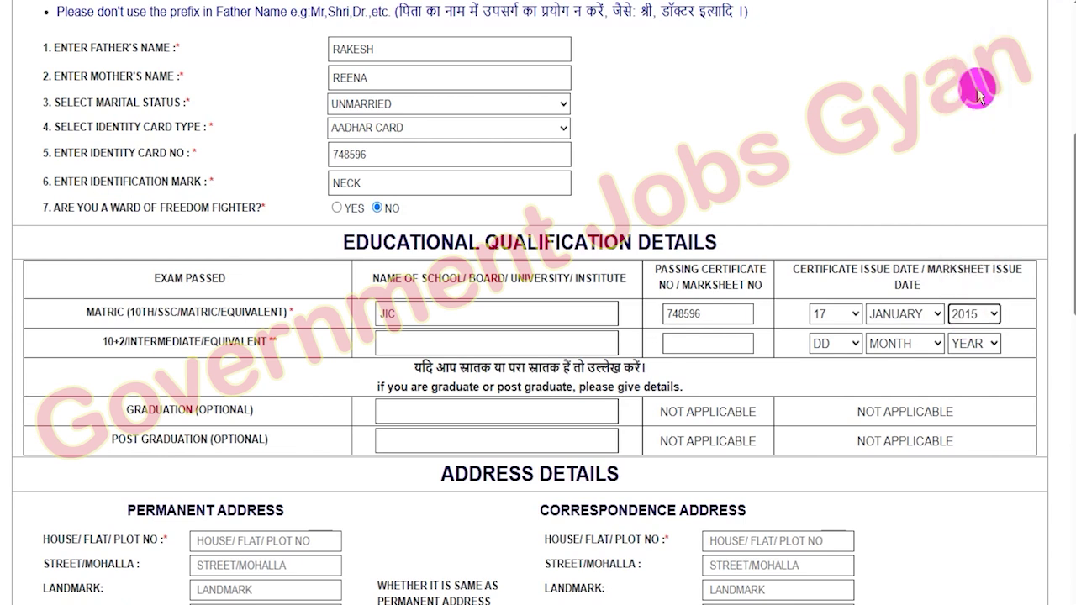
# - Fill the 10+2 row with school JIC, its certificate number and date 06 June 2020
pyautogui.moveTo(101, 342); pyautogui.dragTo(270, 346)
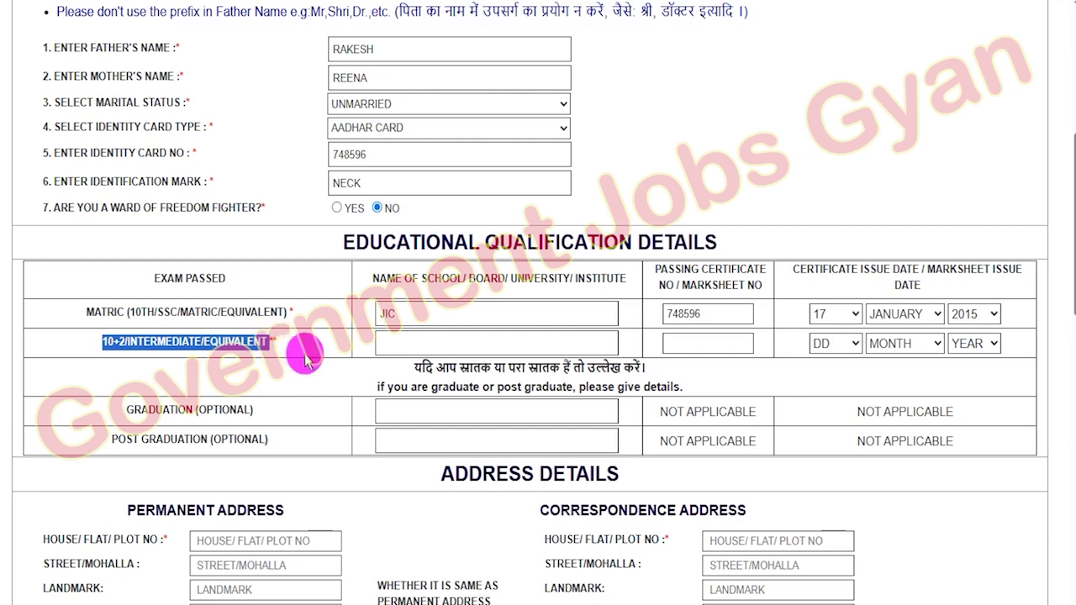
pyautogui.click(417, 343)
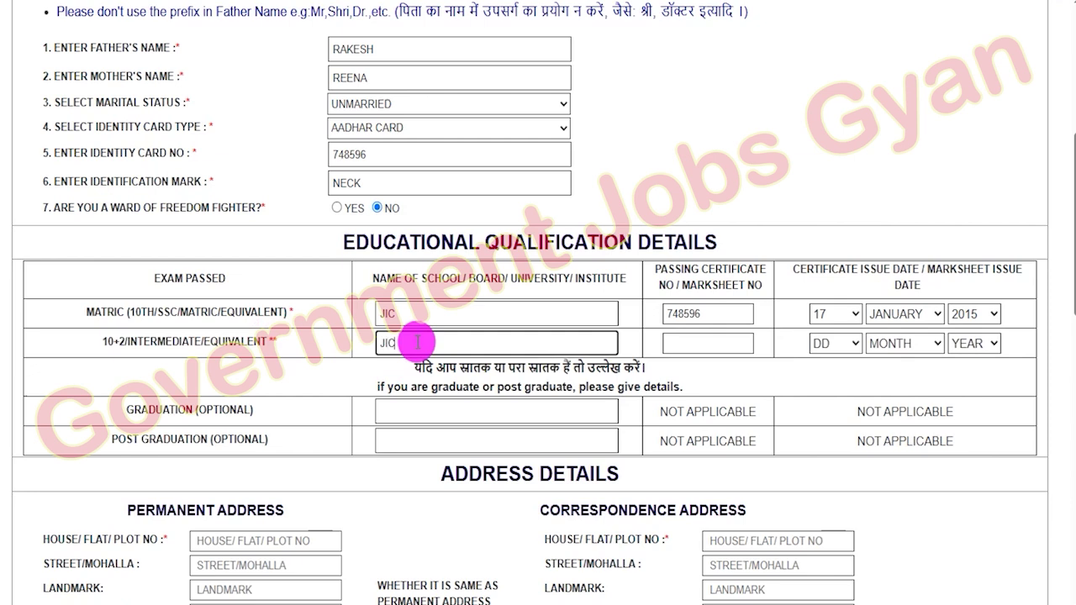
pyautogui.click(709, 346)
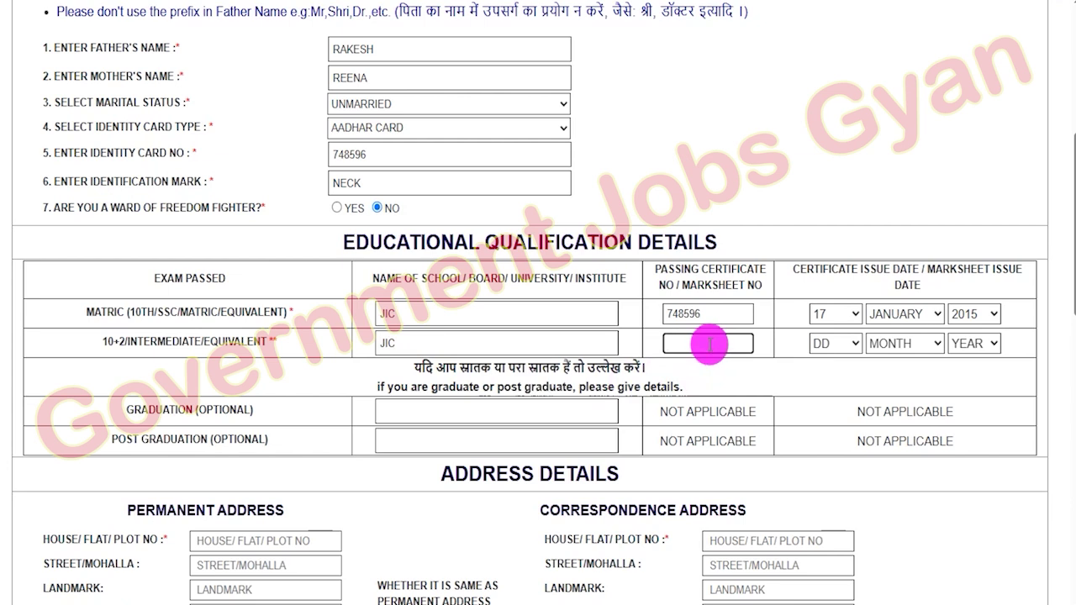
pyautogui.write('695847')
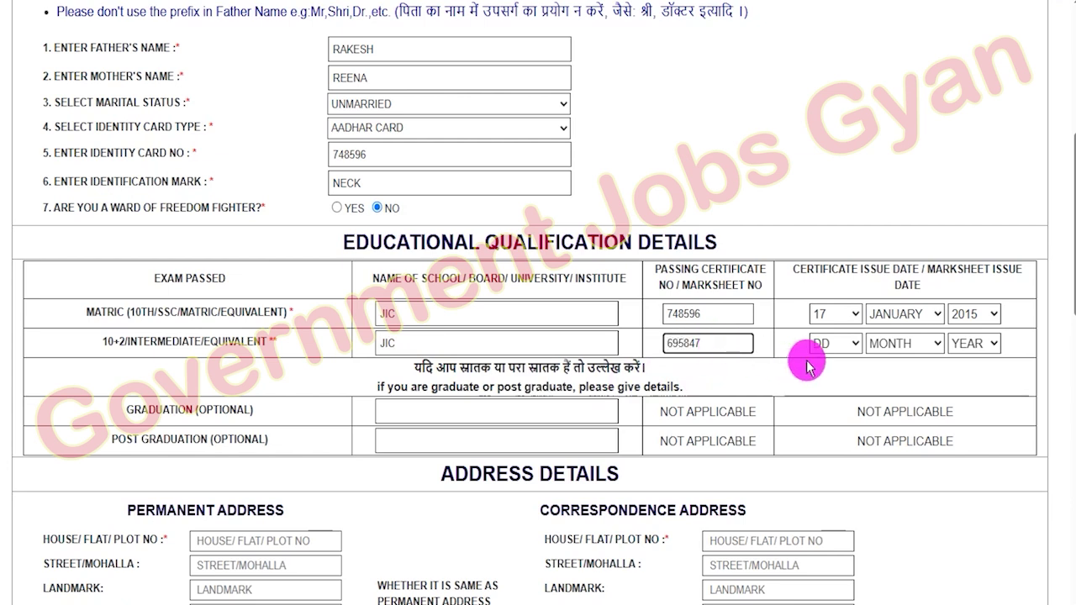
pyautogui.click(828, 343)
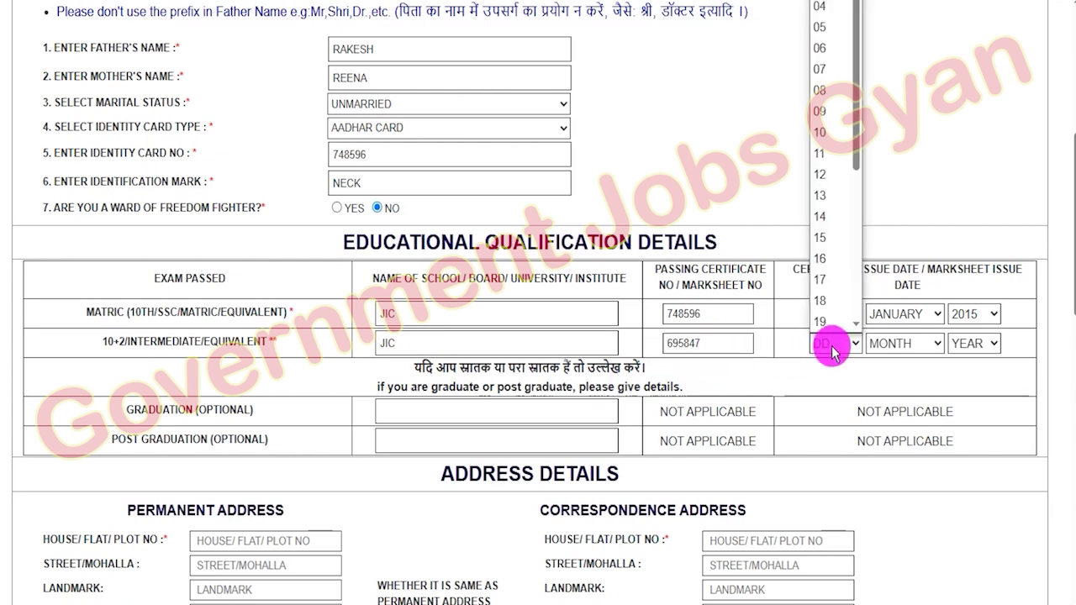
pyautogui.click(829, 48)
pyautogui.click(905, 343)
pyautogui.click(885, 195)
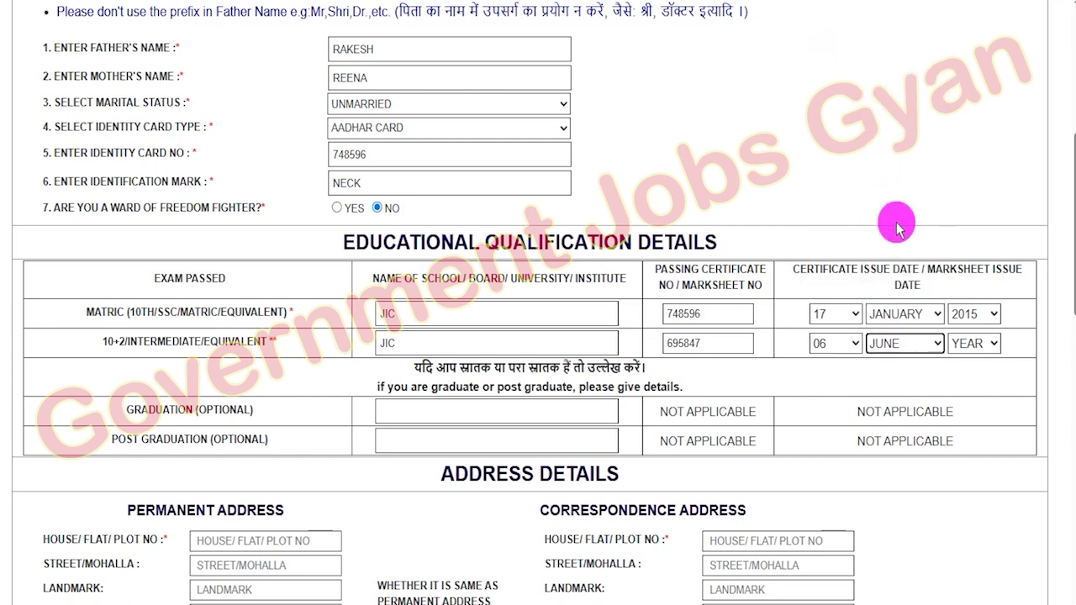
pyautogui.click(973, 343)
pyautogui.scroll(-9, 968, 163)
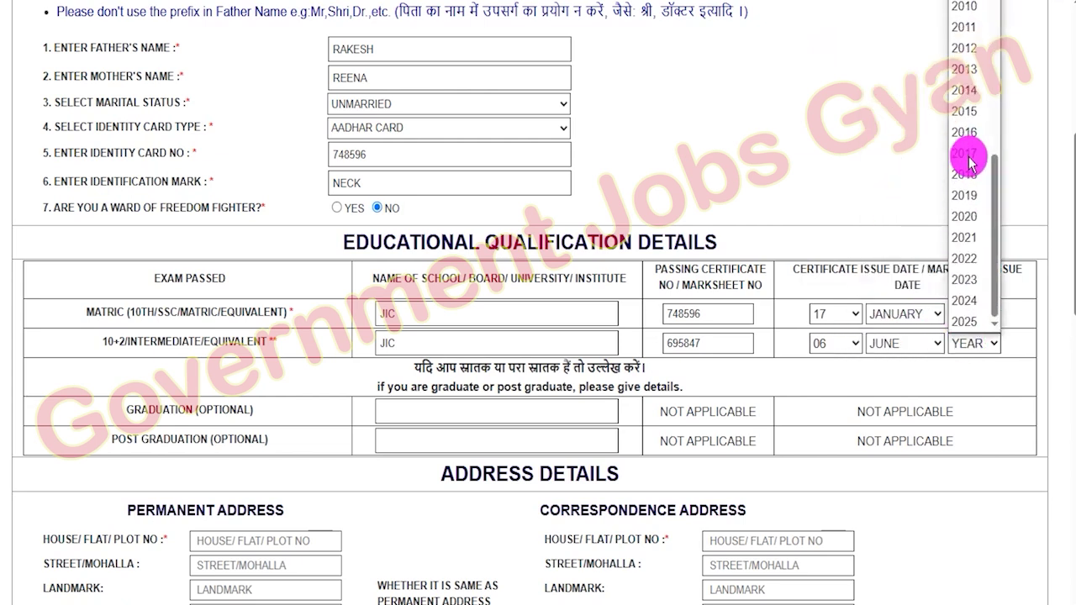
pyautogui.click(967, 212)
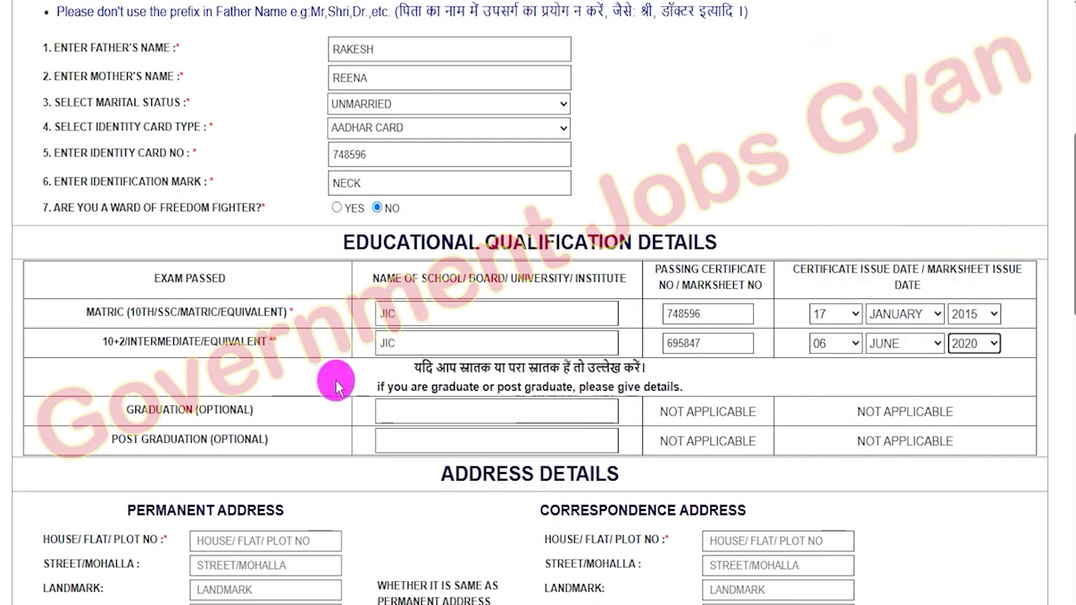
pyautogui.moveTo(127, 409); pyautogui.dragTo(220, 410)
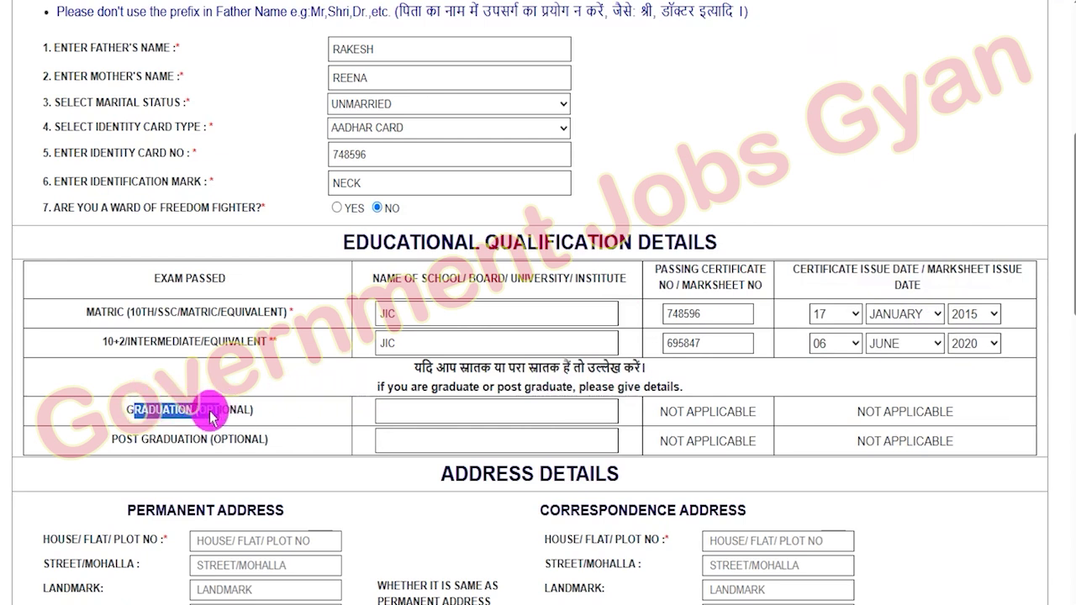
# - Leave the optional Graduation and Post Graduation rows empty and scroll down toward Address Details
pyautogui.moveTo(141, 439); pyautogui.dragTo(226, 440)
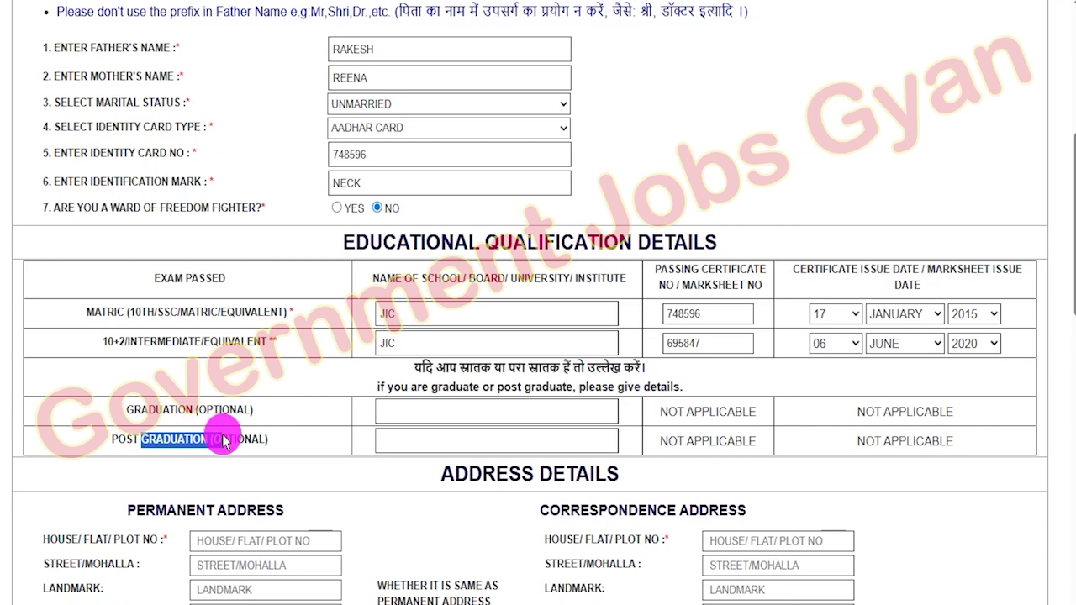
pyautogui.moveTo(198, 411); pyautogui.dragTo(246, 412)
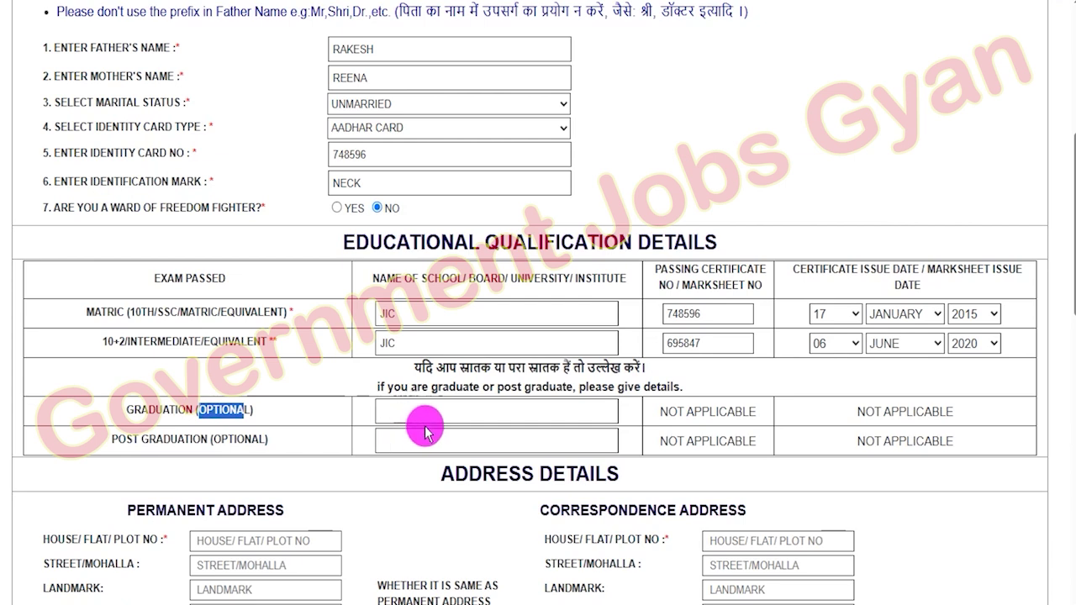
pyautogui.click(459, 411)
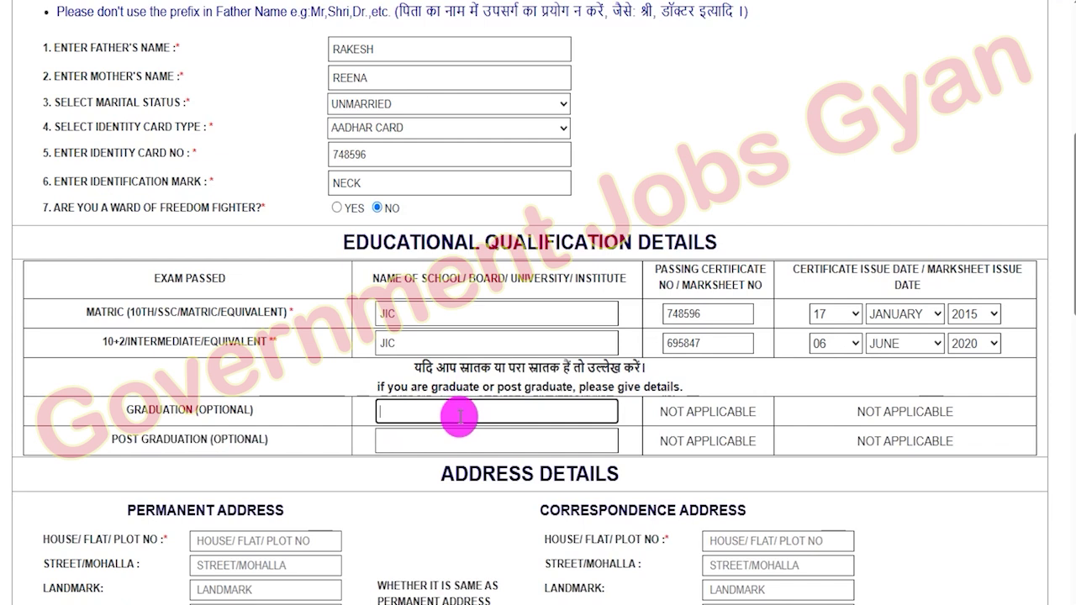
pyautogui.click(456, 441)
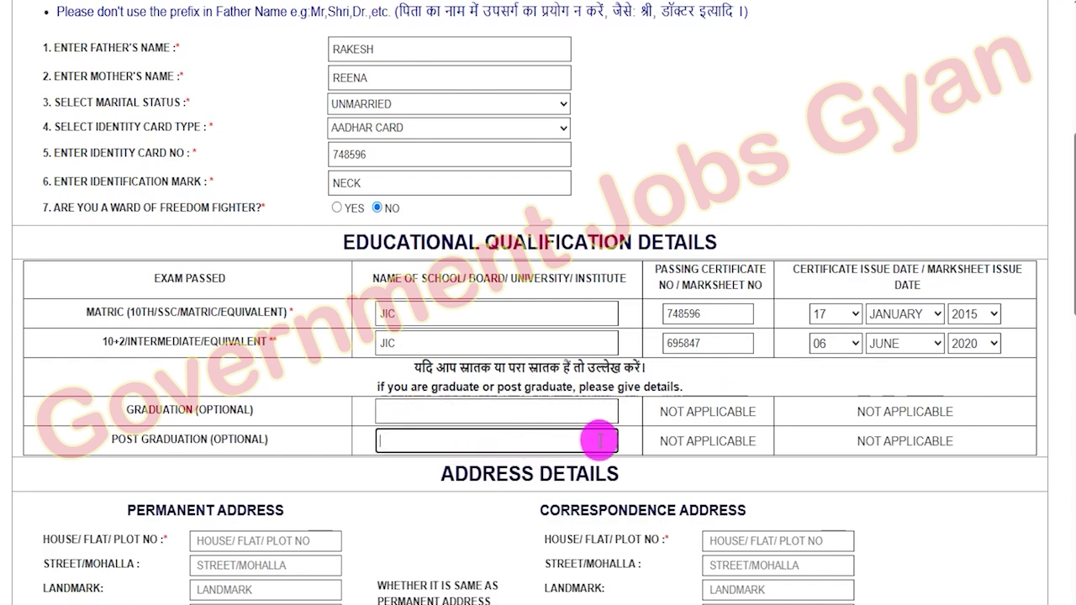
pyautogui.scroll(-2, 601, 437)
pyautogui.scroll(-2, 603, 437)
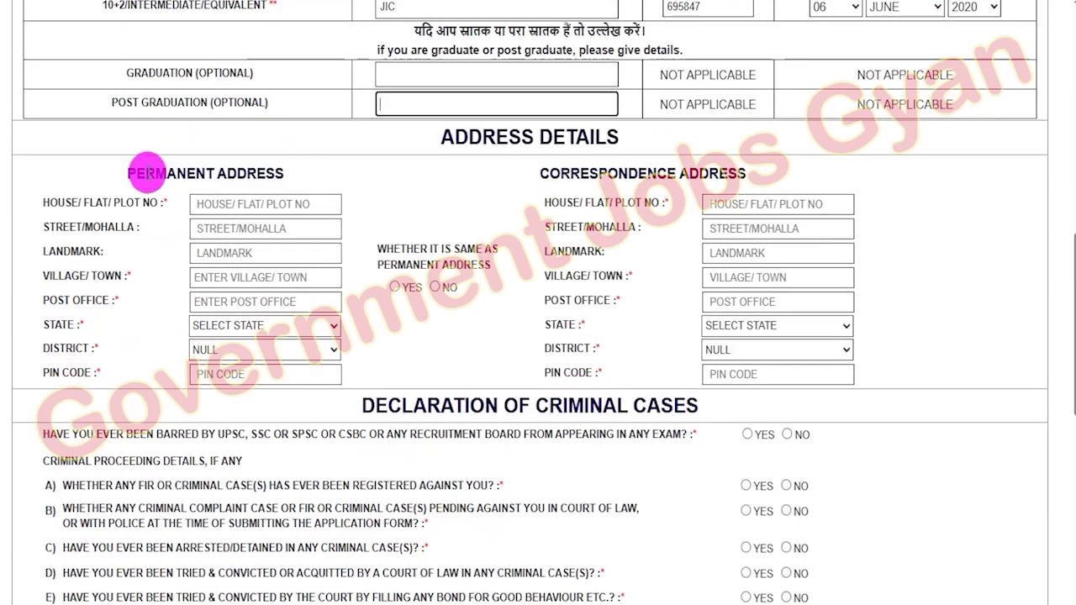
# - Set the permanent address state to BIHAR and district to KHAGARIA
pyautogui.click(139, 177)
pyautogui.moveTo(140, 176); pyautogui.dragTo(223, 277)
pyautogui.click(227, 279)
pyautogui.moveTo(57, 301); pyautogui.dragTo(201, 300)
pyautogui.click(221, 323)
pyautogui.click(210, 367)
pyautogui.click(220, 350)
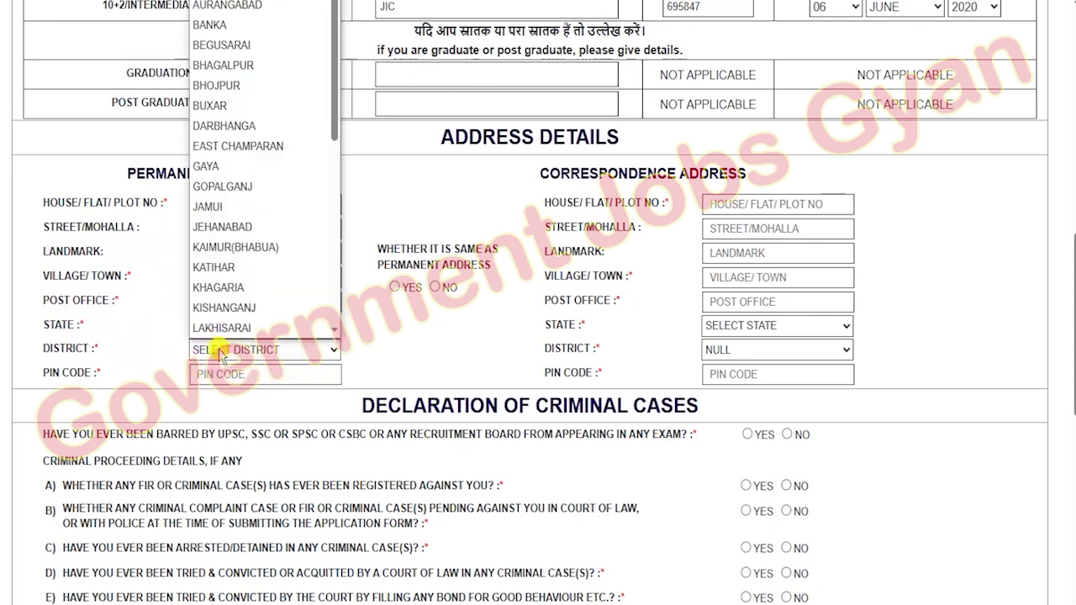
pyautogui.click(217, 303)
pyautogui.click(228, 375)
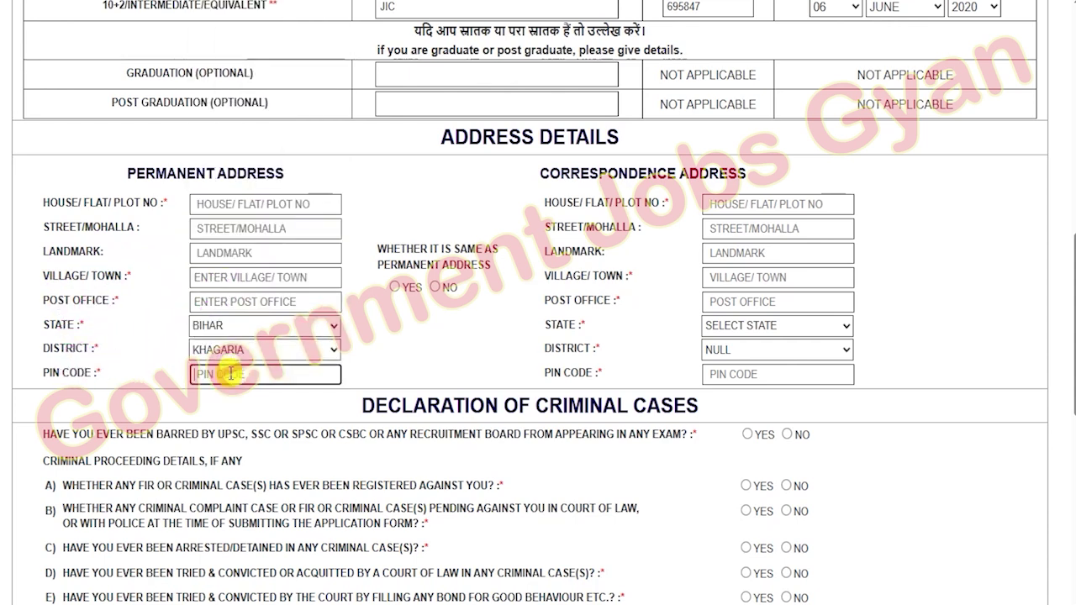
# - Answer YES to 'same as permanent address' for the correspondence address
pyautogui.moveTo(554, 174); pyautogui.dragTo(739, 175)
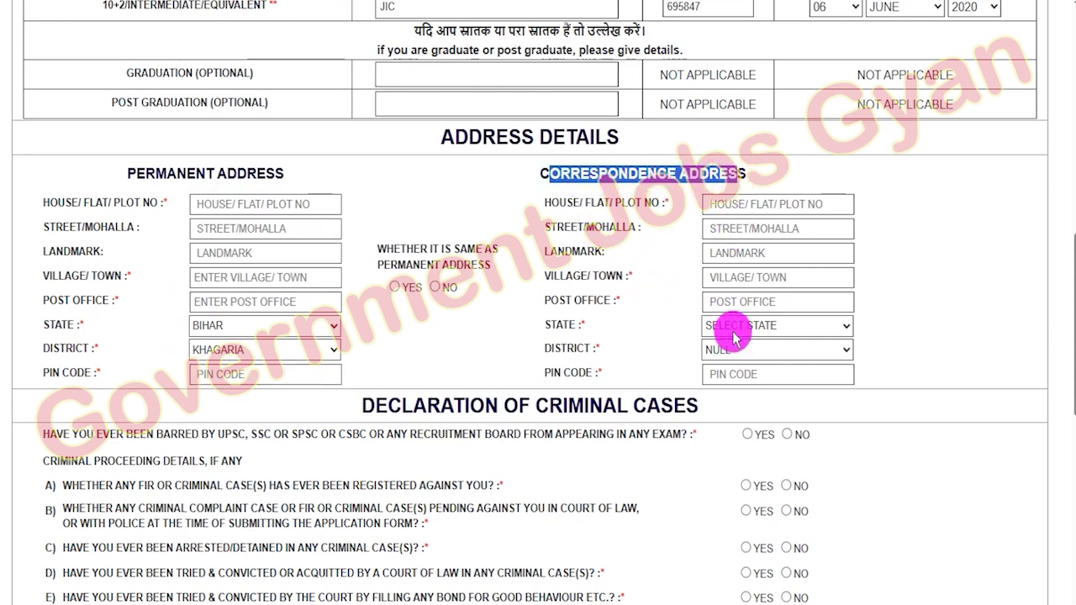
pyautogui.moveTo(561, 173); pyautogui.dragTo(688, 174)
pyautogui.moveTo(136, 174); pyautogui.dragTo(227, 174)
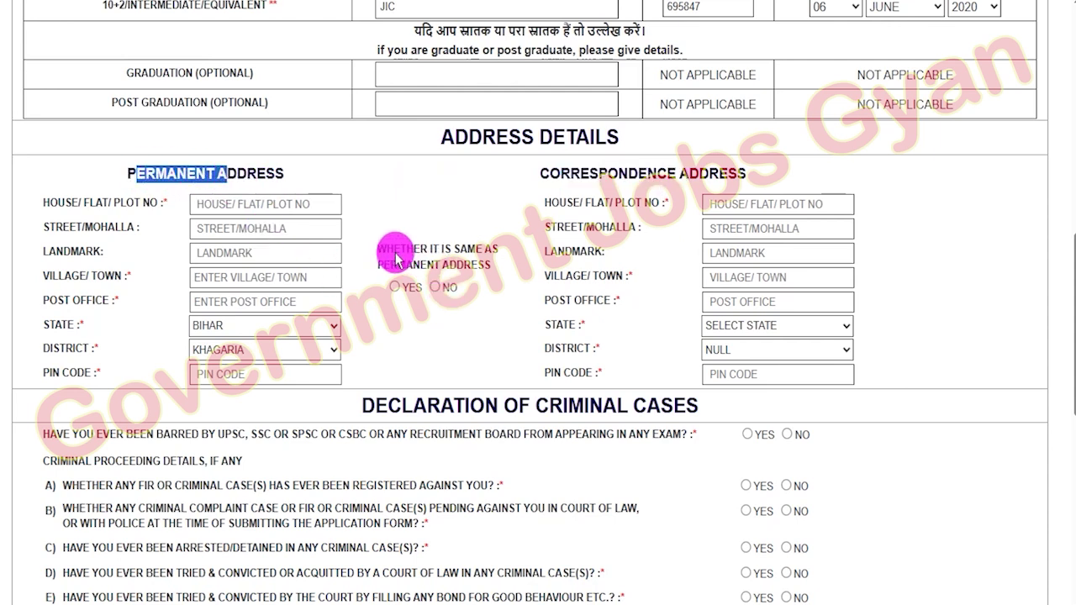
pyautogui.moveTo(400, 250); pyautogui.dragTo(478, 264)
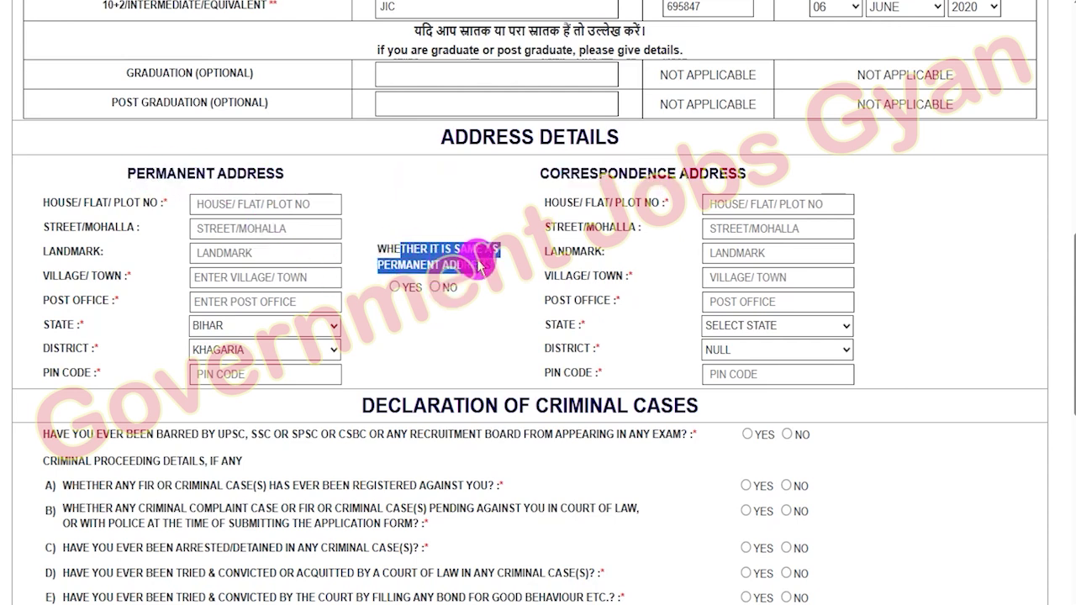
pyautogui.click(395, 287)
pyautogui.click(439, 361)
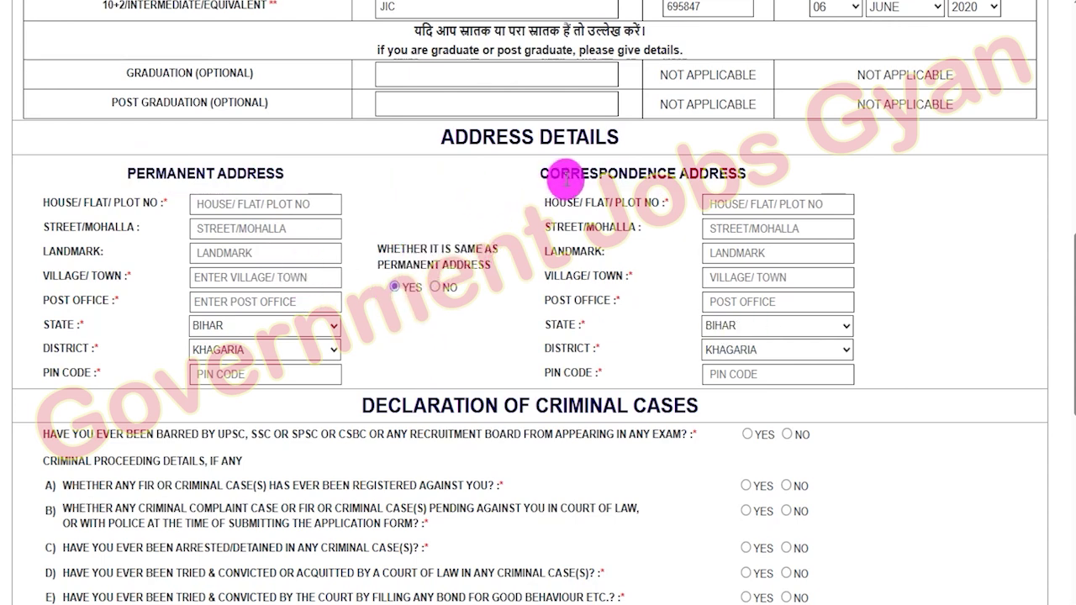
pyautogui.moveTo(571, 173); pyautogui.dragTo(704, 175)
pyautogui.moveTo(147, 173); pyautogui.dragTo(276, 173)
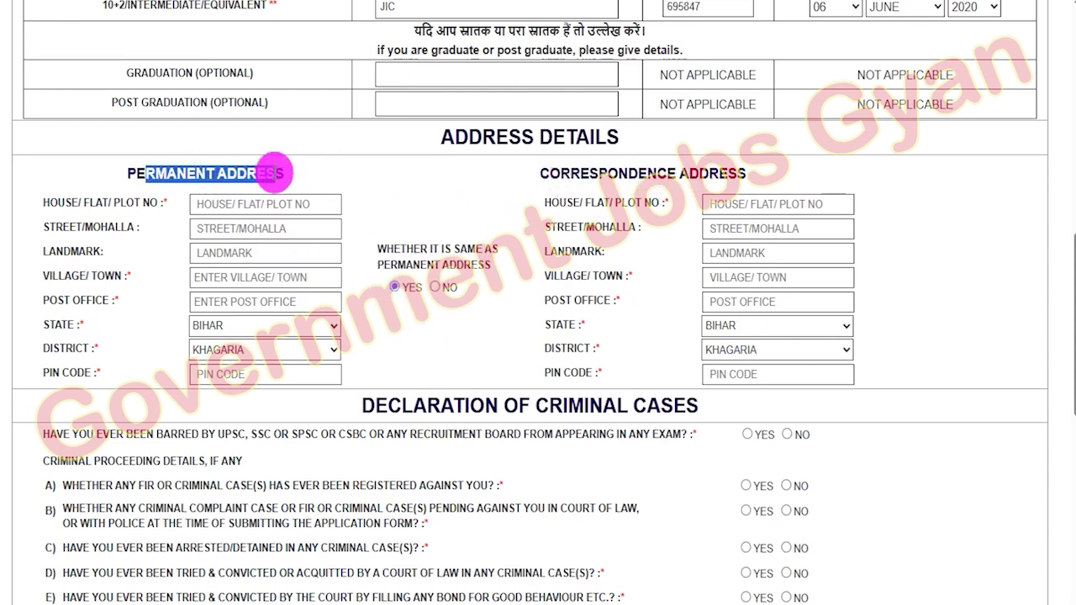
pyautogui.scroll(-1, 572, 407)
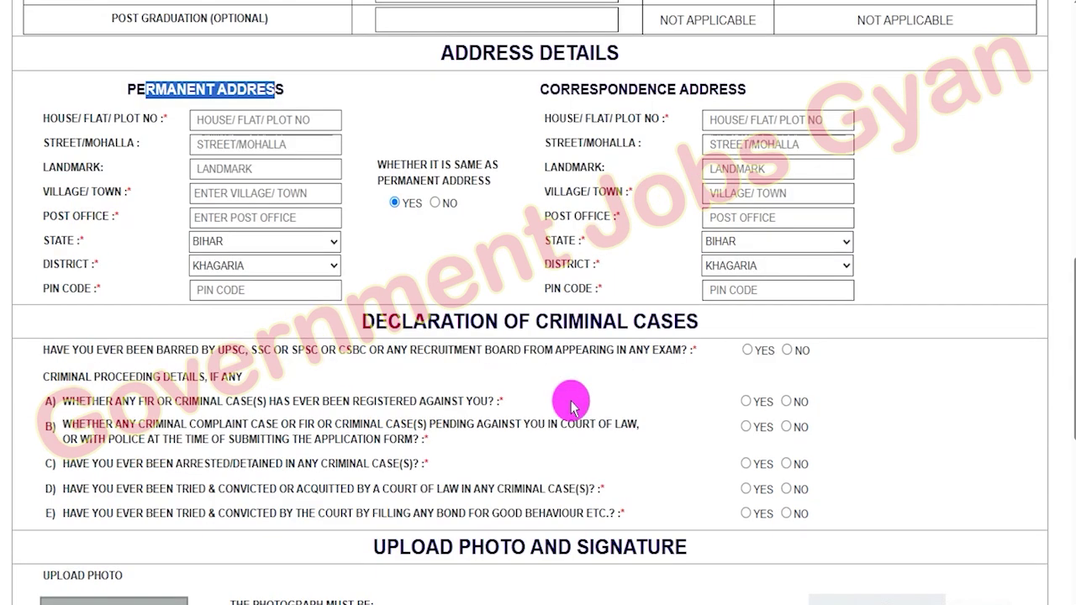
# - Answer NO to the question on being barred from examinations
pyautogui.moveTo(388, 322); pyautogui.dragTo(669, 317)
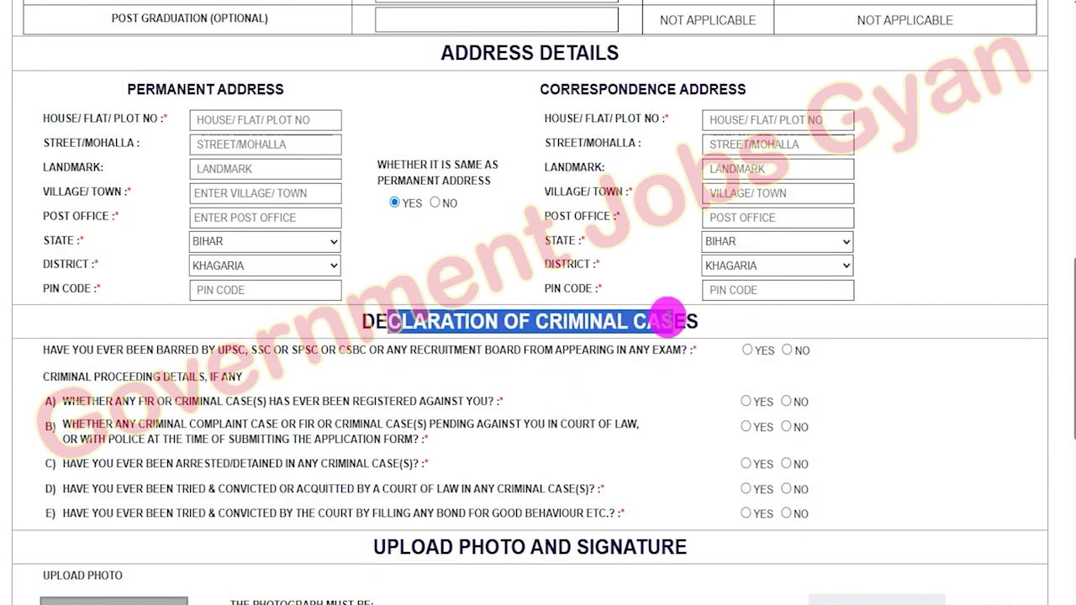
pyautogui.scroll(-2, 577, 352)
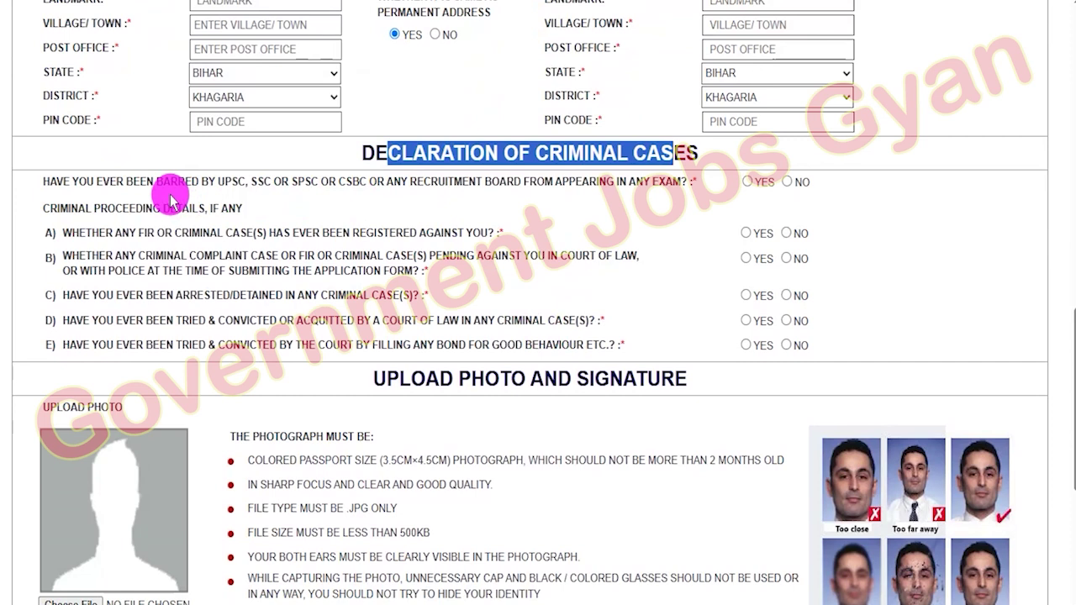
pyautogui.moveTo(232, 179); pyautogui.dragTo(497, 187)
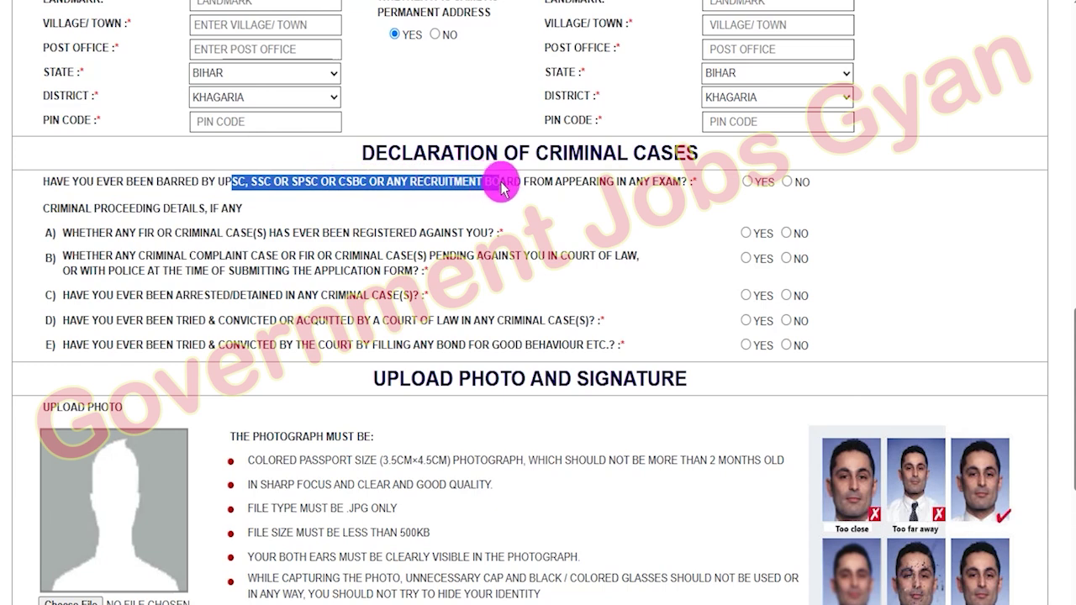
pyautogui.click(745, 181)
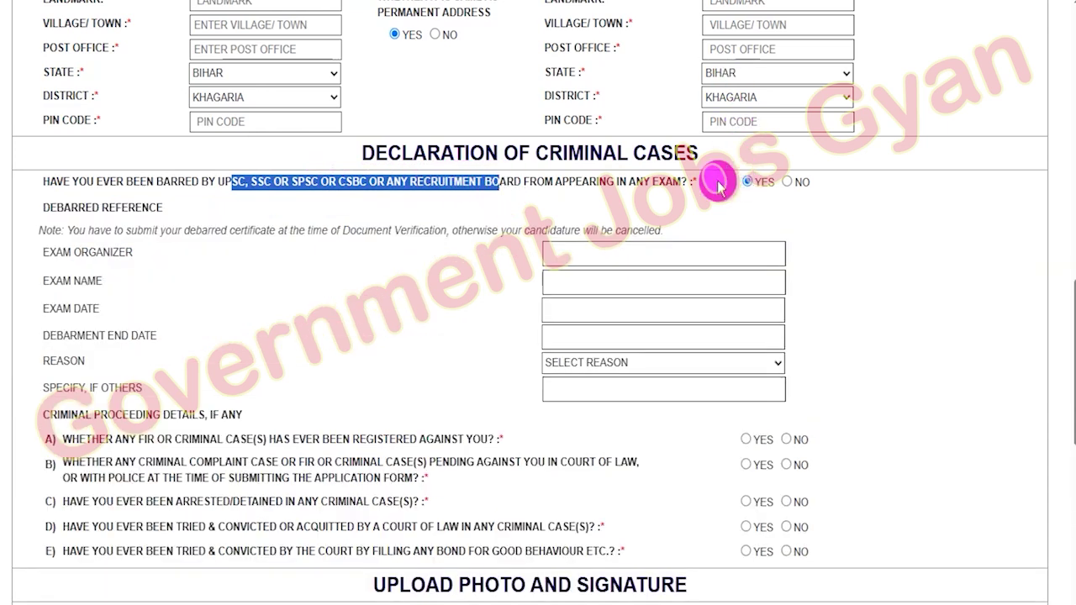
pyautogui.moveTo(56, 252); pyautogui.dragTo(126, 256)
pyautogui.click(60, 279)
pyautogui.moveTo(79, 308); pyautogui.dragTo(121, 388)
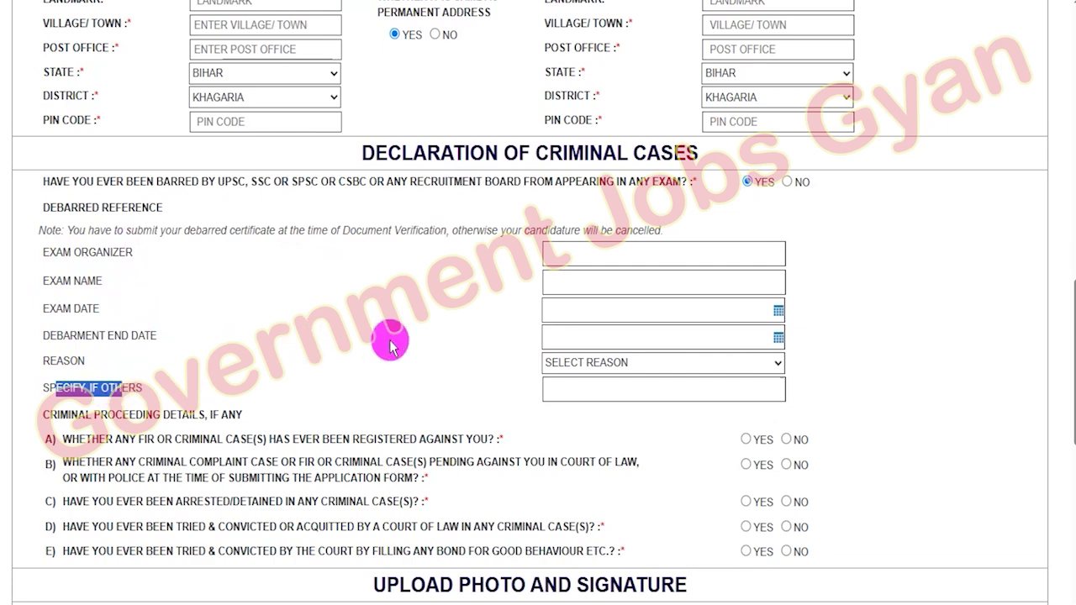
pyautogui.click(787, 184)
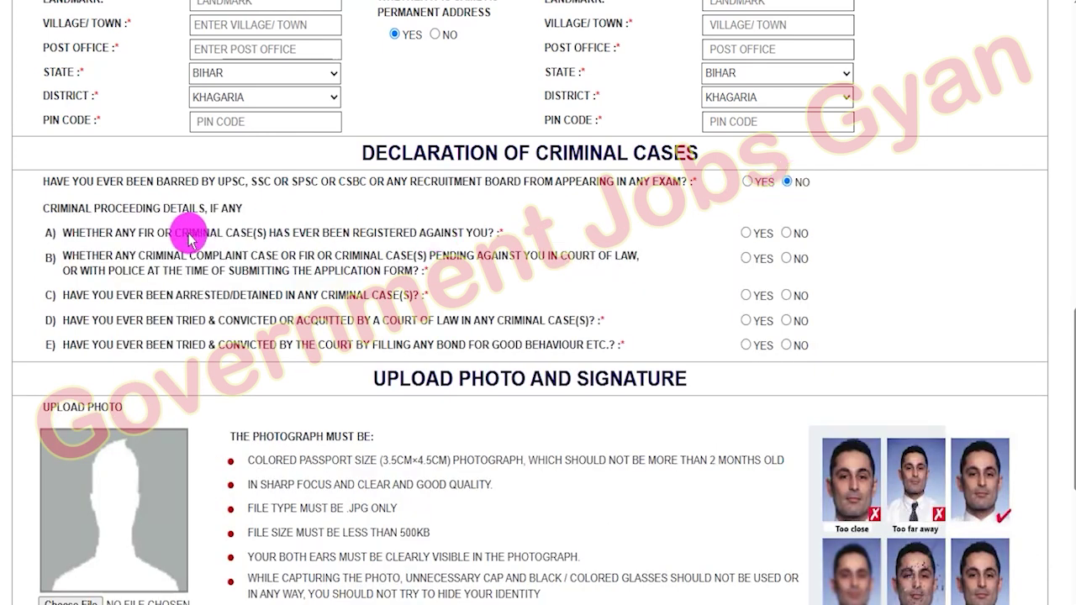
# - Answer NO to criminal-case questions A, B, C and D
pyautogui.moveTo(71, 236); pyautogui.dragTo(418, 234)
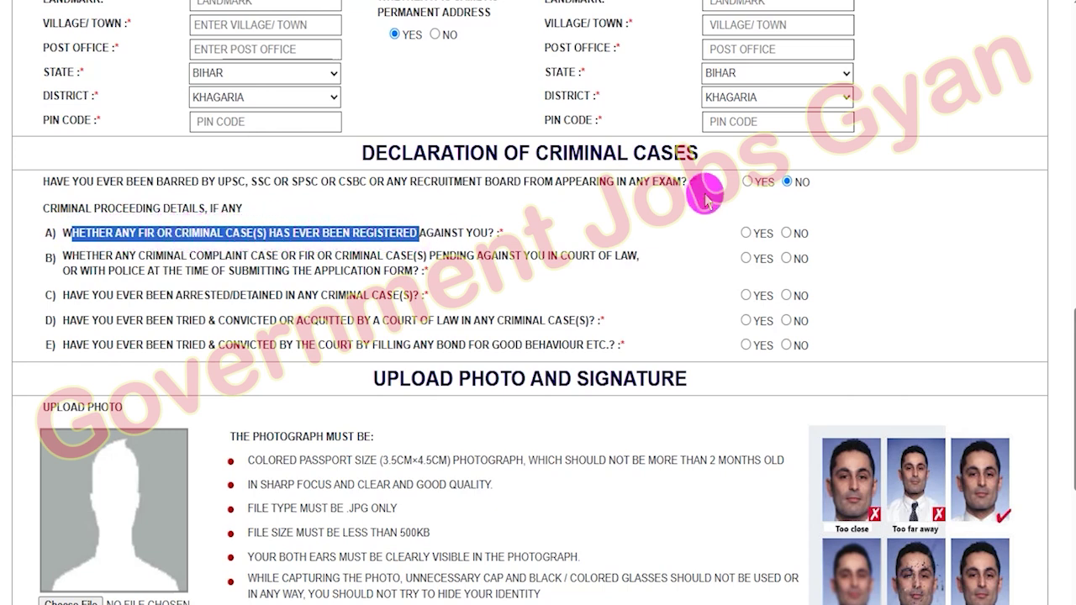
pyautogui.click(747, 234)
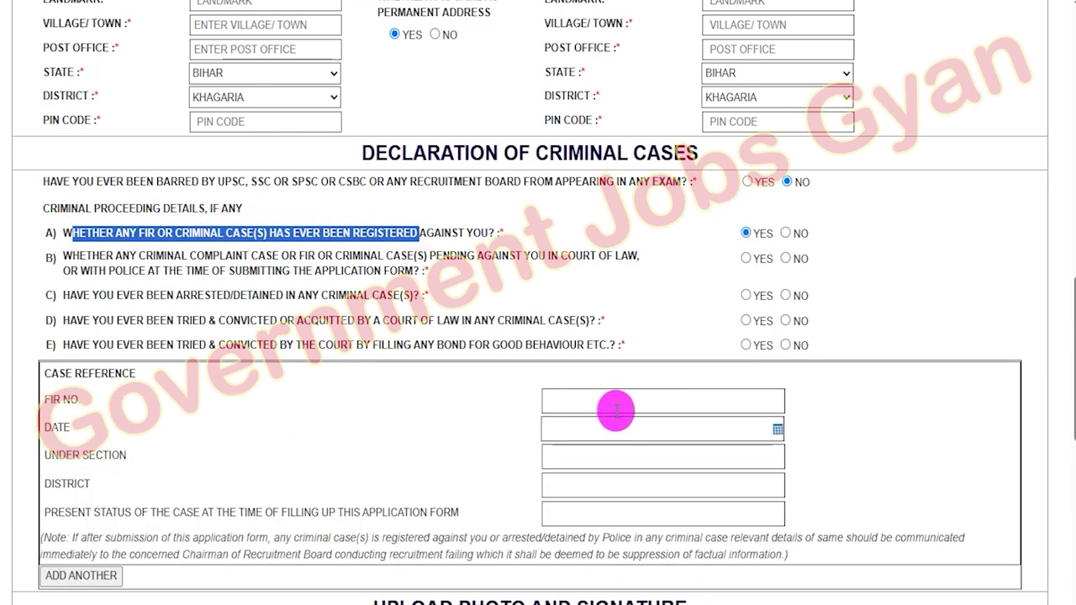
pyautogui.click(785, 234)
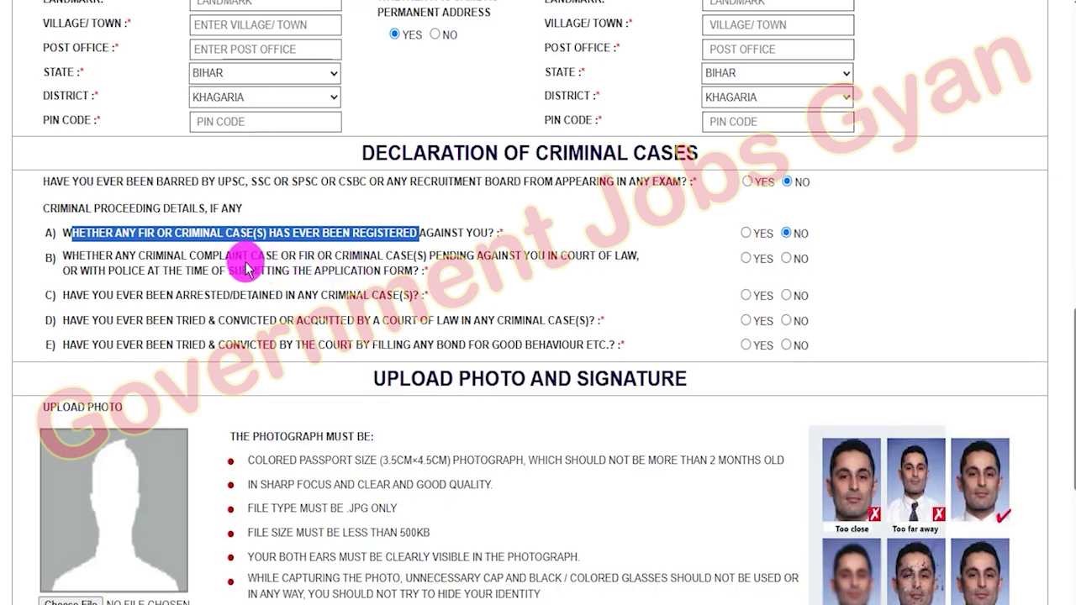
pyautogui.moveTo(182, 256); pyautogui.dragTo(340, 256)
pyautogui.click(746, 259)
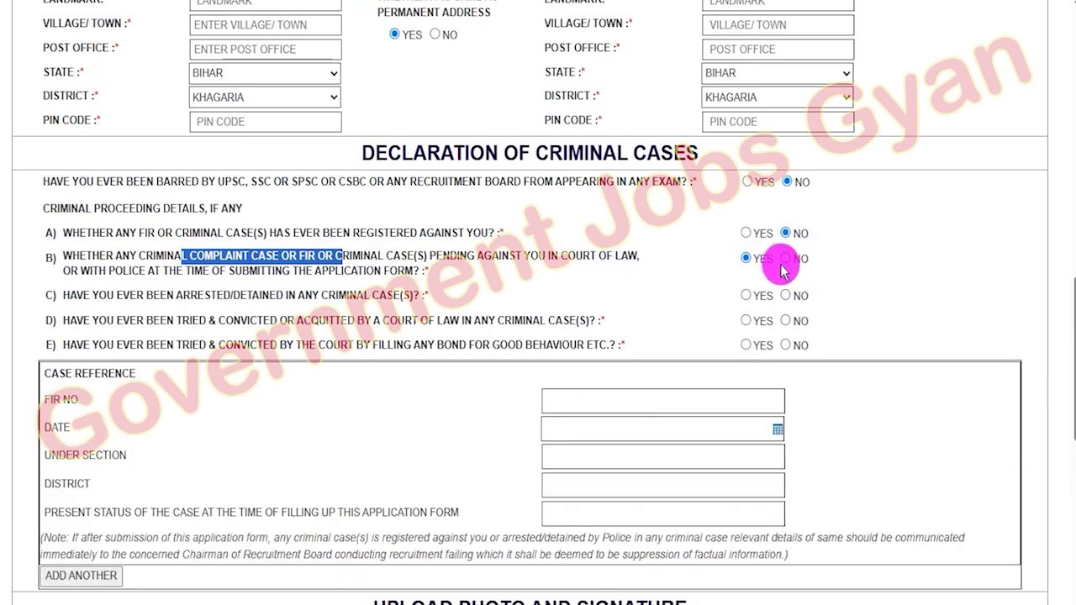
pyautogui.click(785, 261)
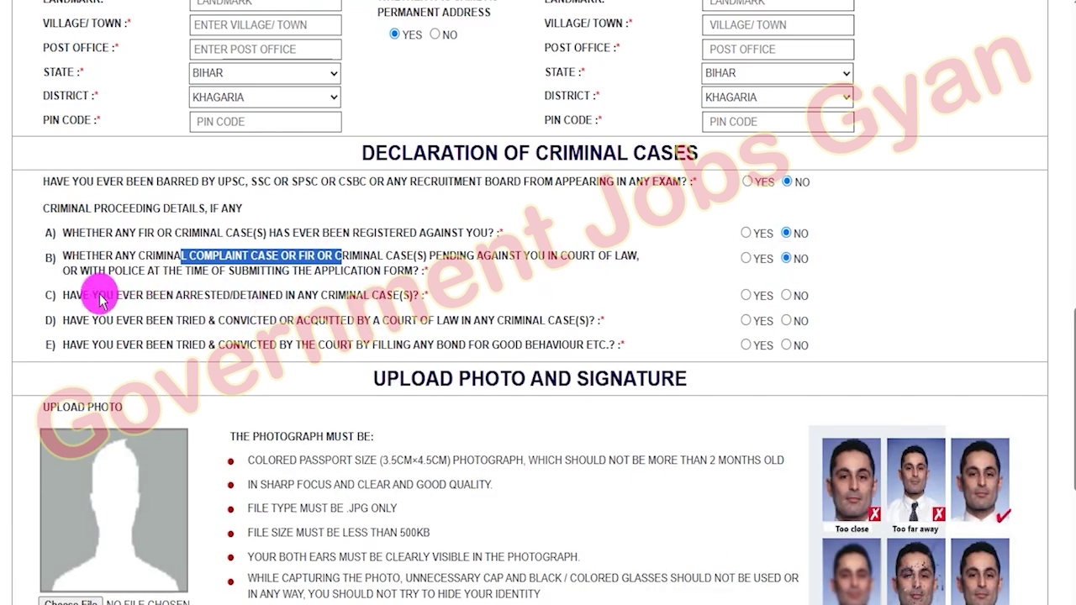
pyautogui.moveTo(99, 298); pyautogui.dragTo(379, 296)
pyautogui.click(745, 295)
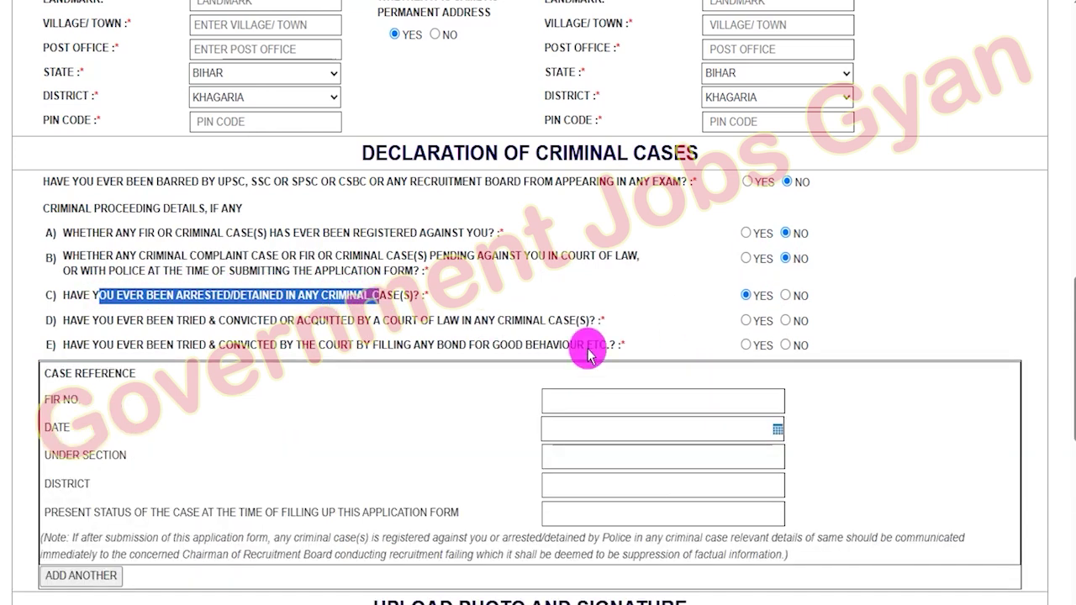
pyautogui.click(785, 296)
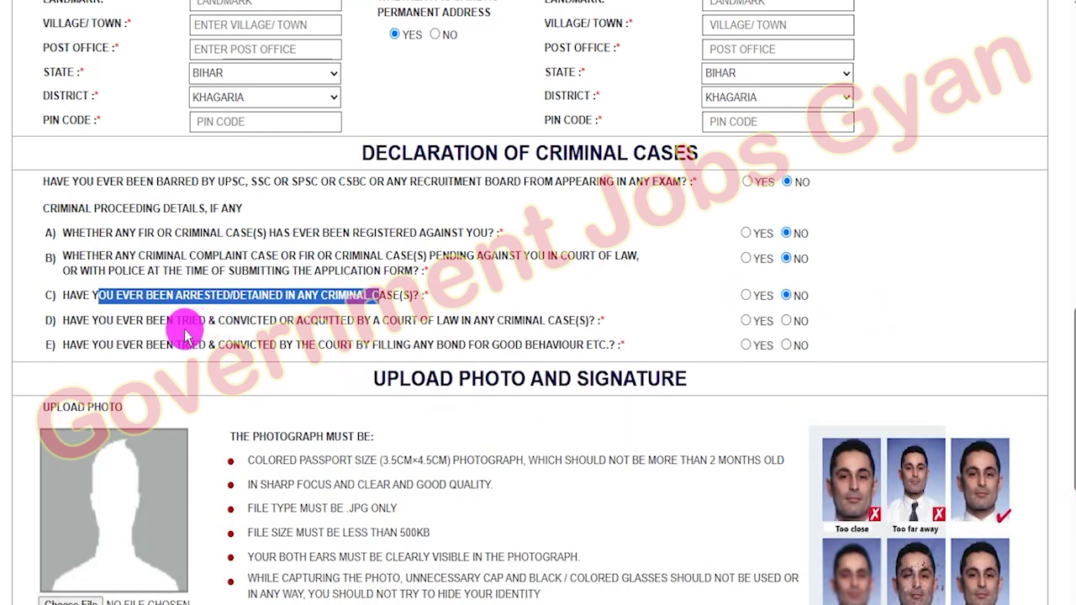
pyautogui.moveTo(383, 322); pyautogui.dragTo(547, 321)
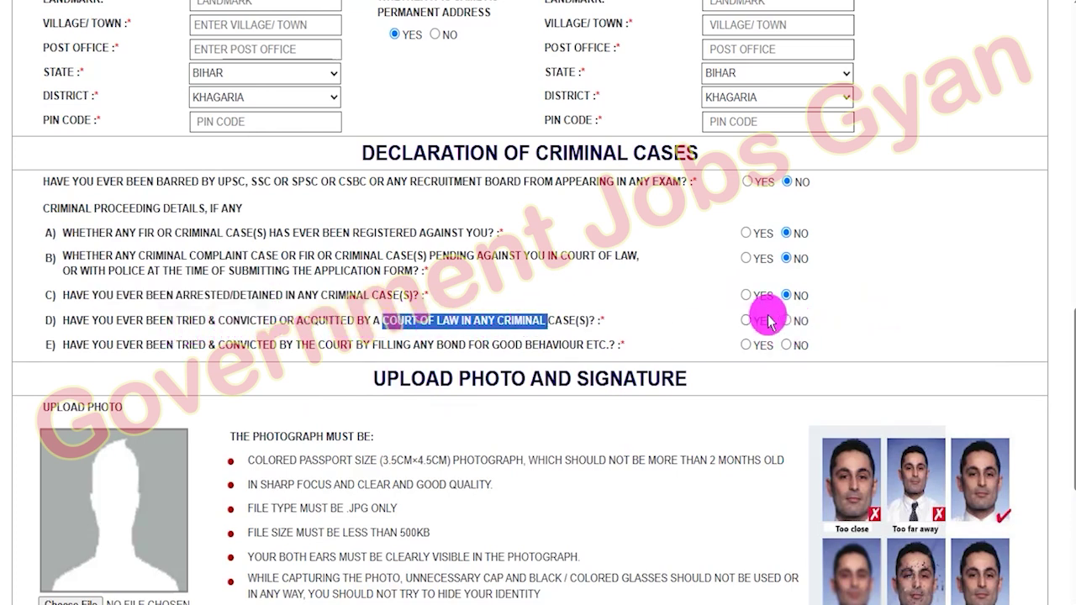
pyautogui.click(746, 320)
pyautogui.click(786, 321)
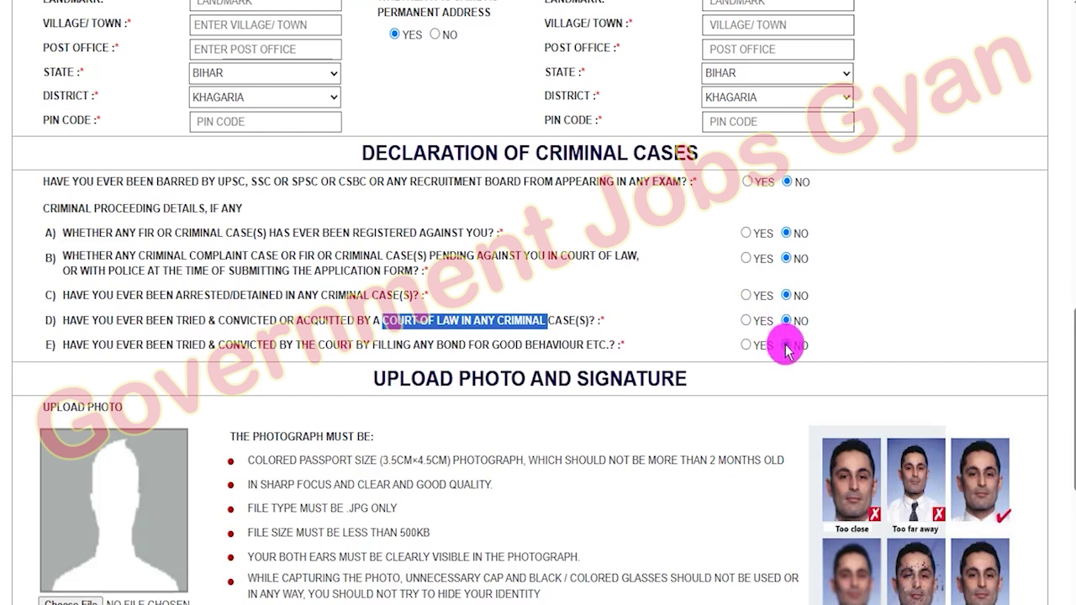
# - Answer NO to question E on good-behaviour bonds and bring up the photo upload section
pyautogui.click(451, 355)
pyautogui.scroll(-3, 454, 353)
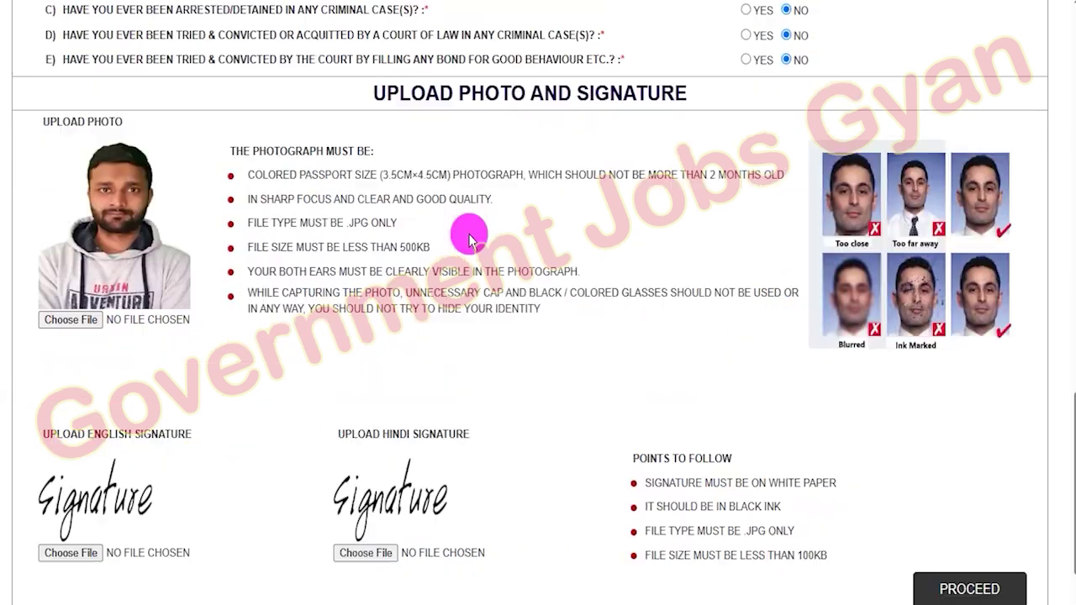
pyautogui.moveTo(412, 92); pyautogui.dragTo(675, 92)
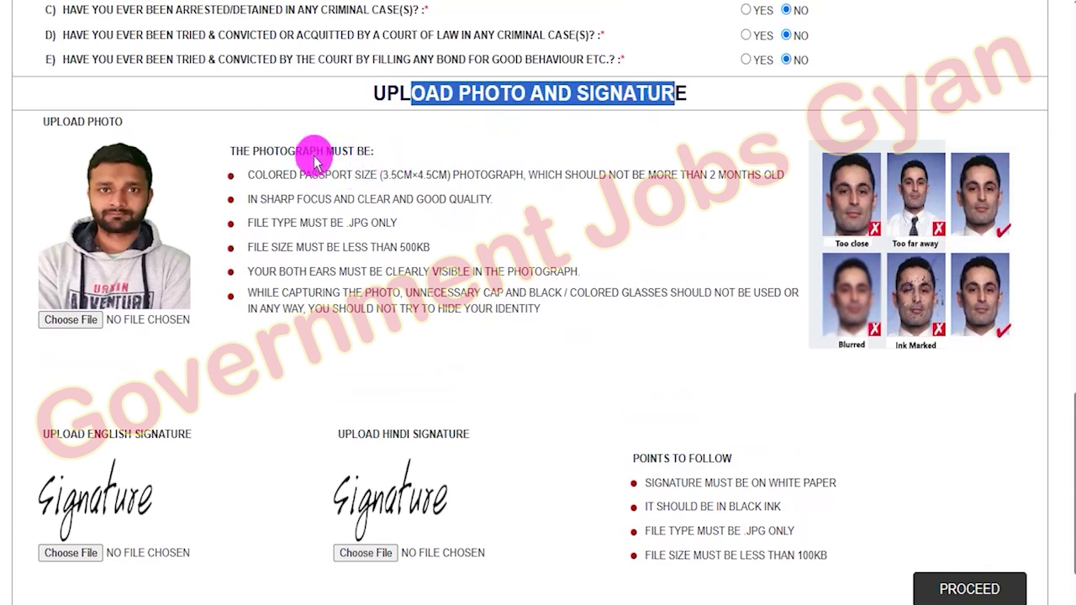
pyautogui.moveTo(290, 150); pyautogui.dragTo(413, 265)
pyautogui.click(418, 281)
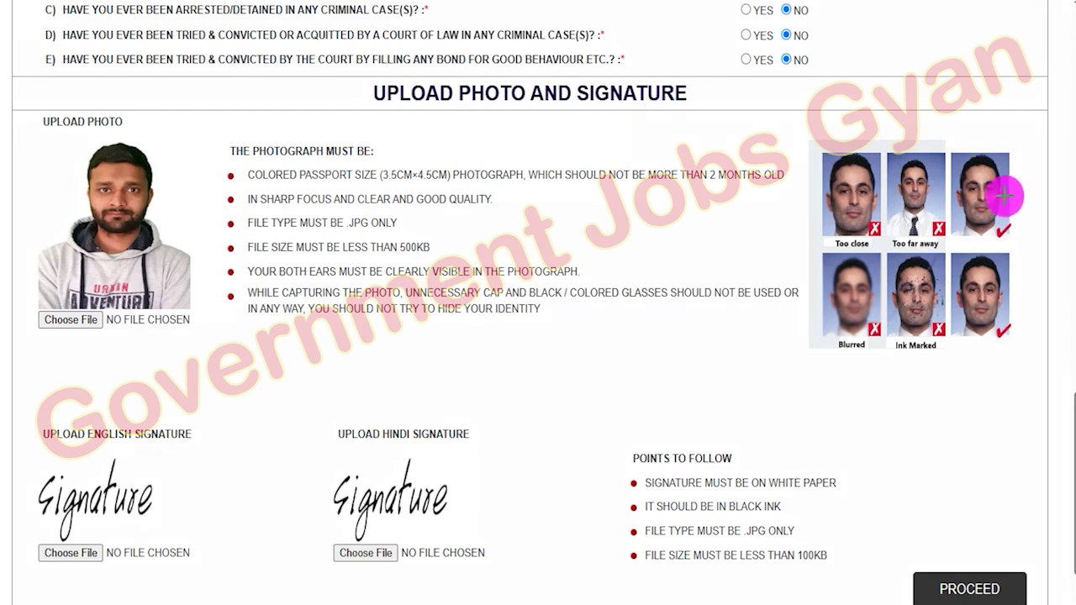
# - Mark the acceptable and rejected sample photos, then erase the annotations
pyautogui.moveTo(1009, 193); pyautogui.dragTo(1058, 162)
pyautogui.moveTo(1009, 278); pyautogui.dragTo(1053, 259)
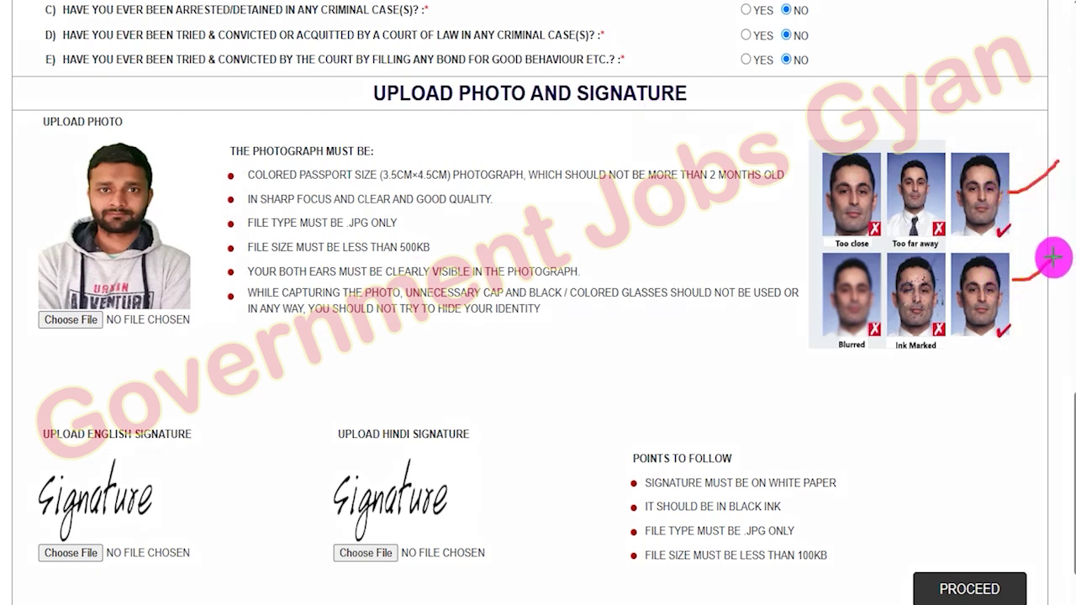
pyautogui.moveTo(837, 147); pyautogui.dragTo(866, 183)
pyautogui.moveTo(867, 139); pyautogui.dragTo(837, 183)
pyautogui.moveTo(898, 158)
pyautogui.mouseDown()
pyautogui.moveTo(925, 149)
pyautogui.moveTo(925, 172)
pyautogui.mouseUp()
pyautogui.moveTo(866, 257)
pyautogui.mouseDown()
pyautogui.moveTo(841, 267)
pyautogui.moveTo(864, 279)
pyautogui.mouseUp()
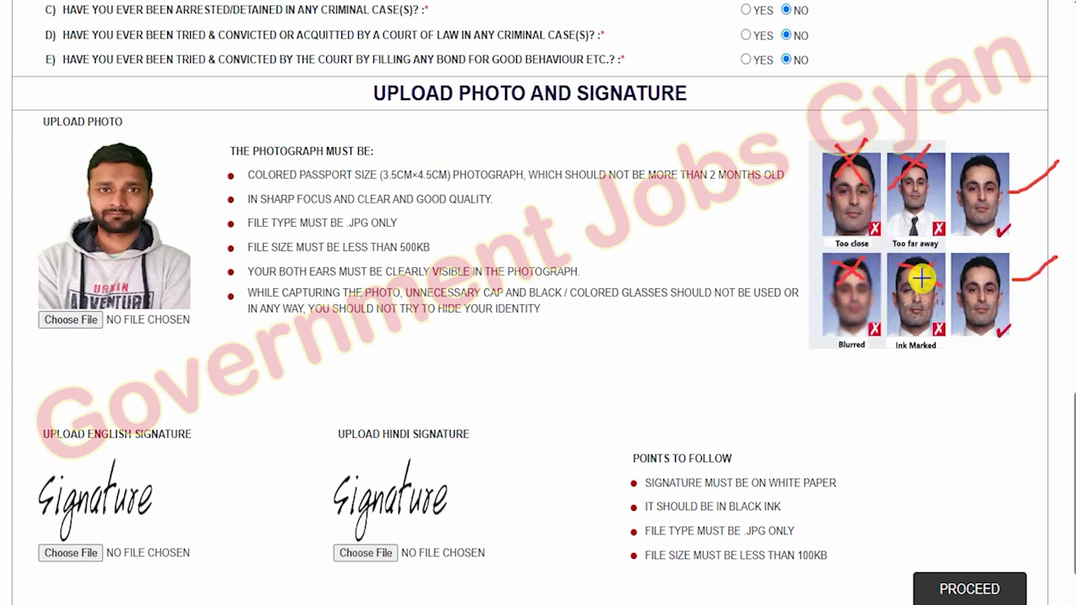
pyautogui.press('e')
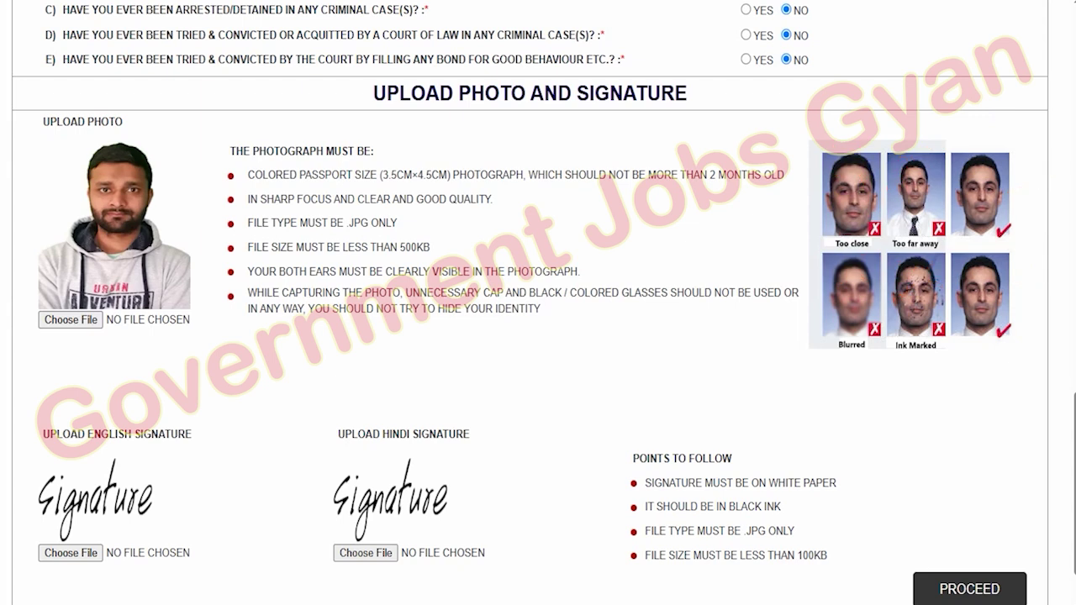
# - Highlight the photo rules (3.5CM×4.5CM, 2 months, JPG only, 500KB) and signature rules (white paper, black ink, 100KB)
pyautogui.moveTo(381, 175); pyautogui.dragTo(406, 181)
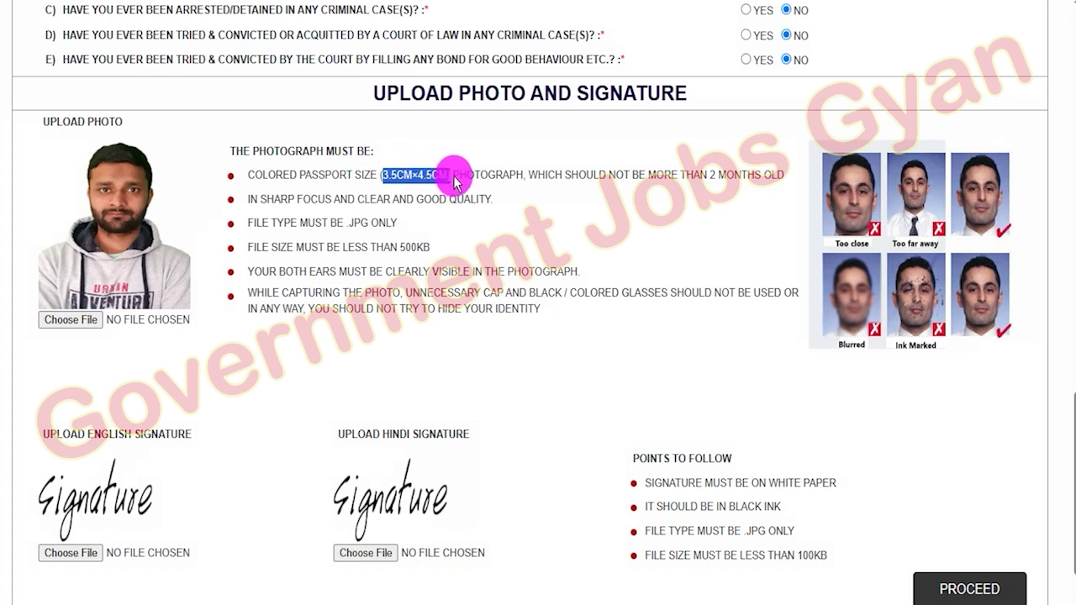
pyautogui.moveTo(708, 175); pyautogui.dragTo(764, 176)
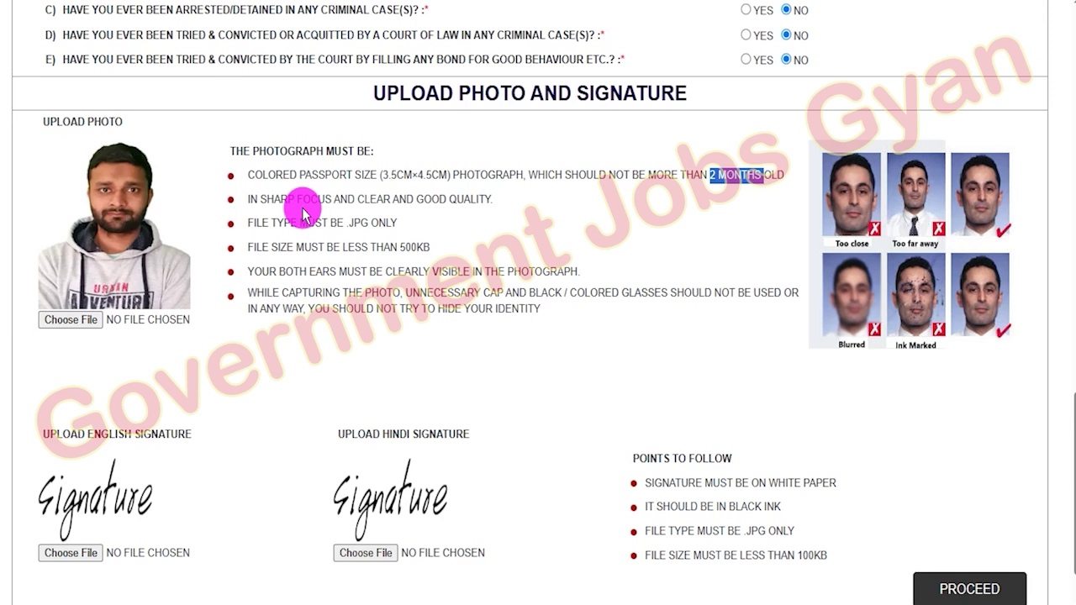
pyautogui.moveTo(350, 225); pyautogui.dragTo(398, 227)
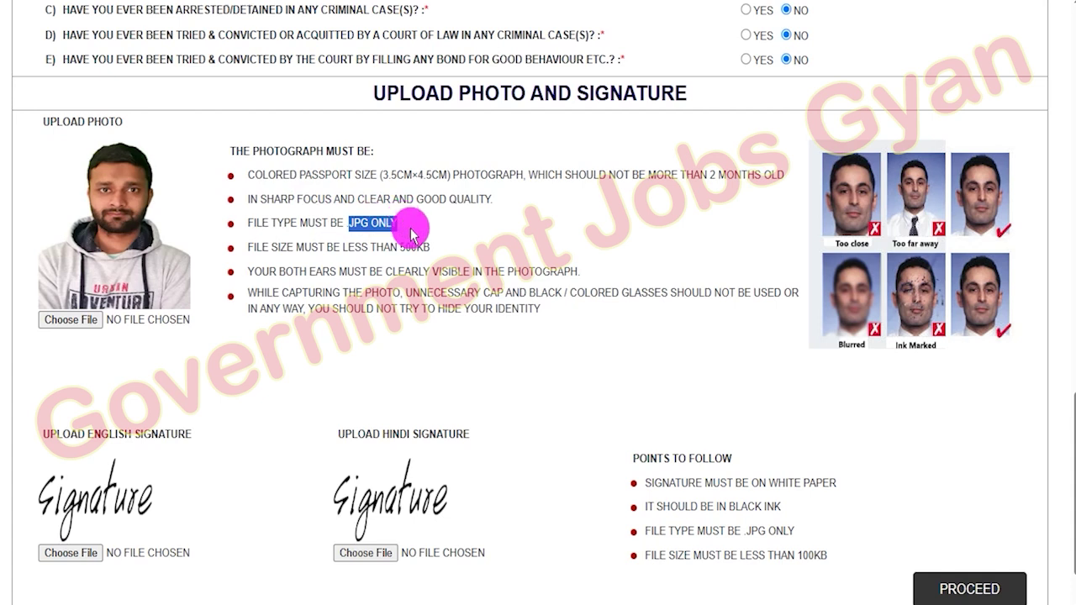
pyautogui.moveTo(401, 248); pyautogui.dragTo(445, 249)
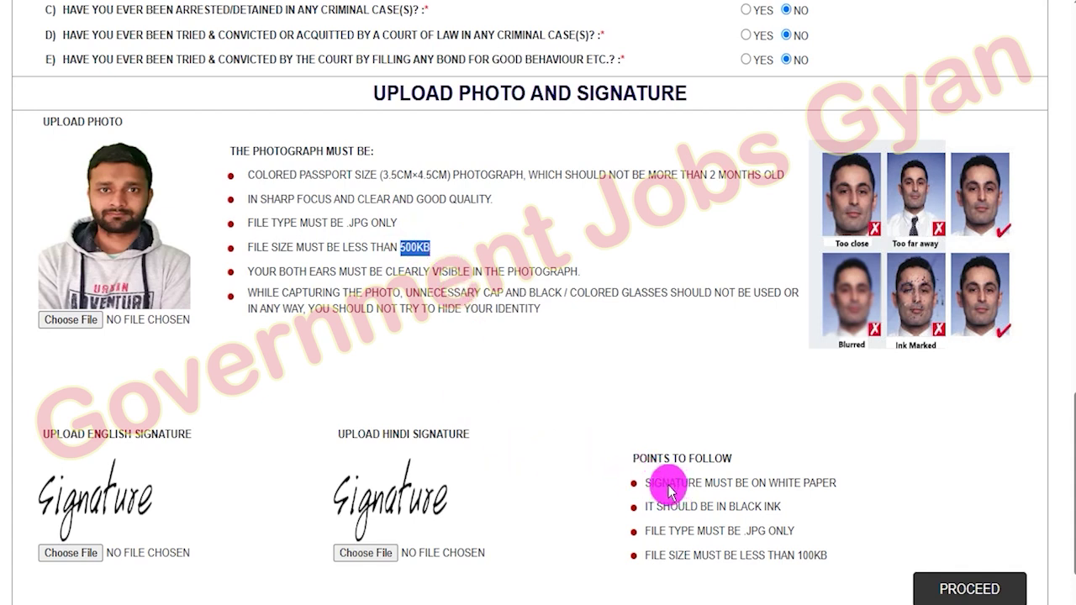
pyautogui.moveTo(670, 486); pyautogui.dragTo(823, 482)
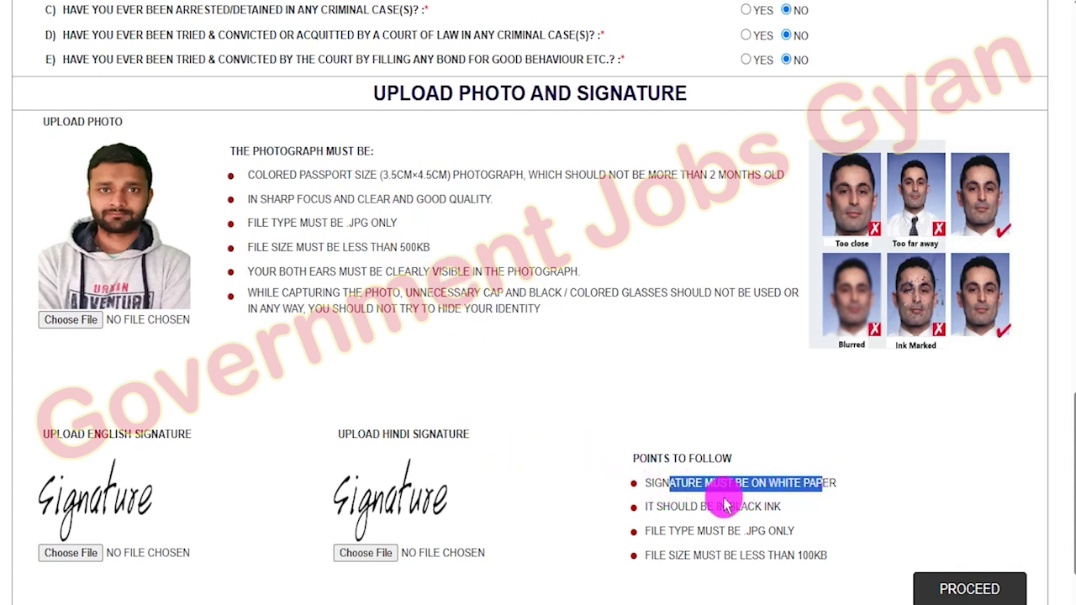
pyautogui.moveTo(689, 508)
pyautogui.mouseDown()
pyautogui.moveTo(775, 506)
pyautogui.moveTo(752, 510)
pyautogui.moveTo(745, 530)
pyautogui.moveTo(789, 532)
pyautogui.mouseUp()
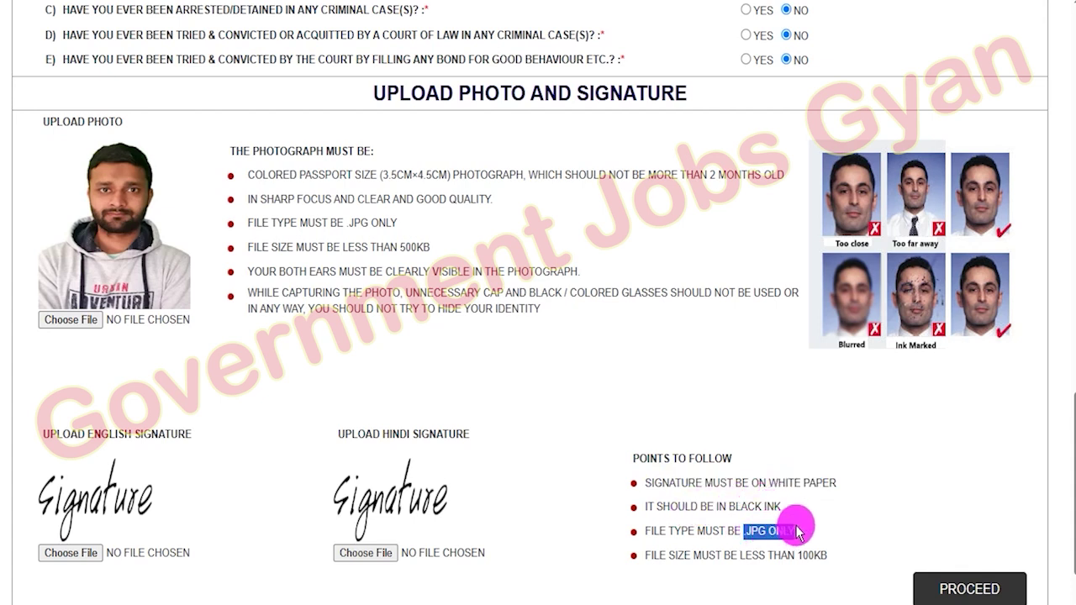
pyautogui.moveTo(800, 561); pyautogui.dragTo(807, 561)
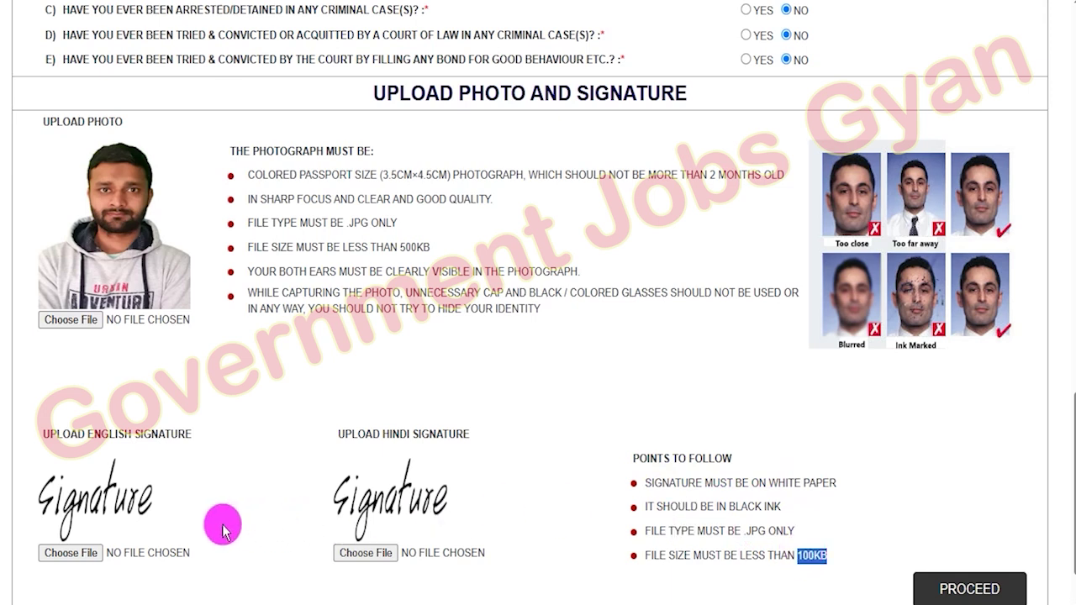
pyautogui.moveTo(63, 435); pyautogui.dragTo(158, 435)
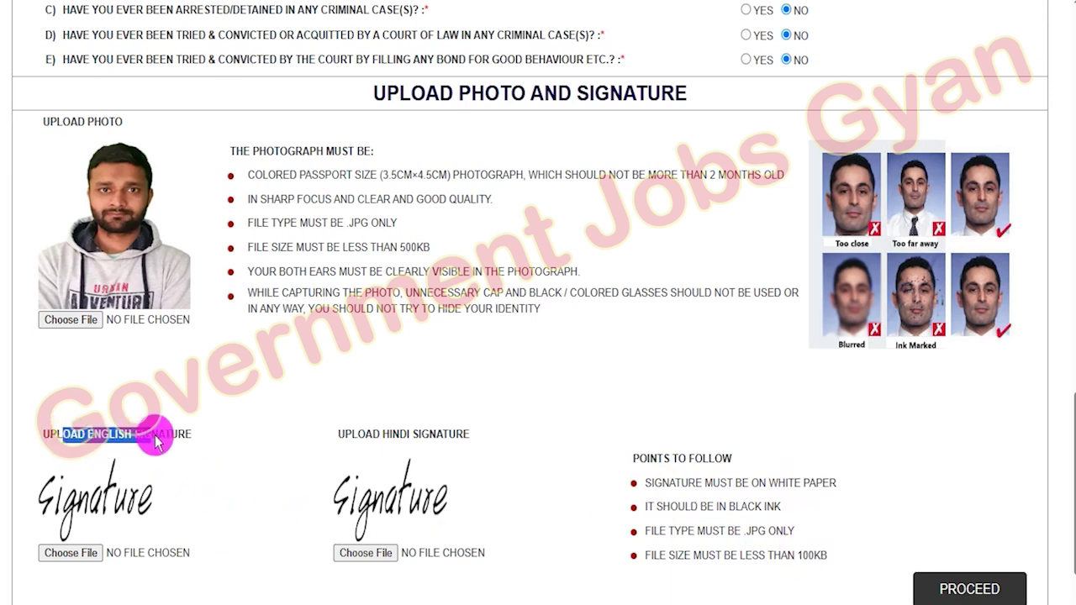
pyautogui.moveTo(350, 434); pyautogui.dragTo(429, 436)
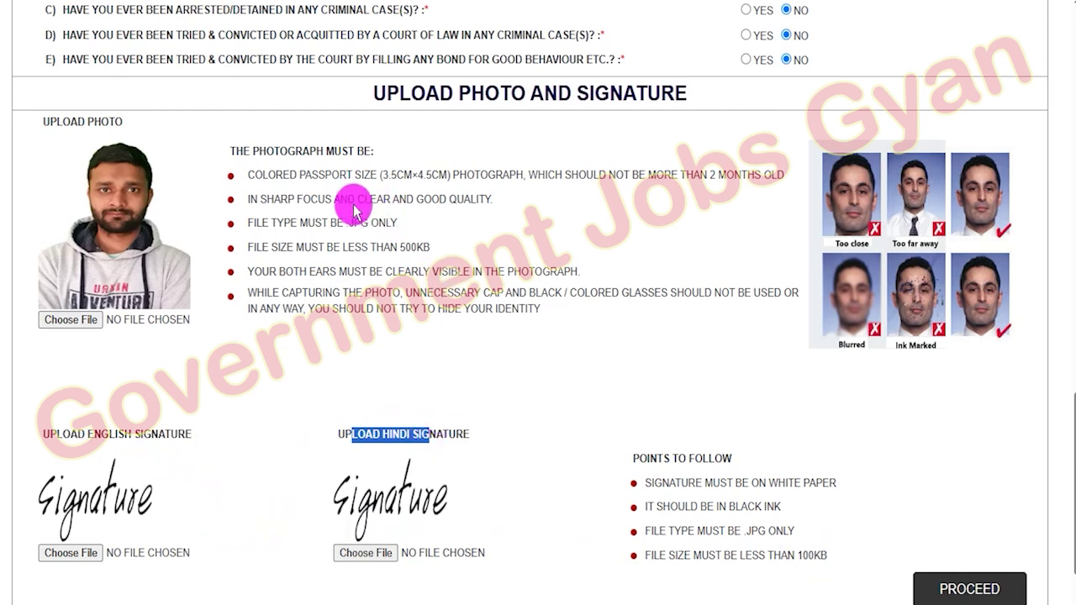
# - Upload the 67 kb image as the applicant photograph
pyautogui.click(88, 320)
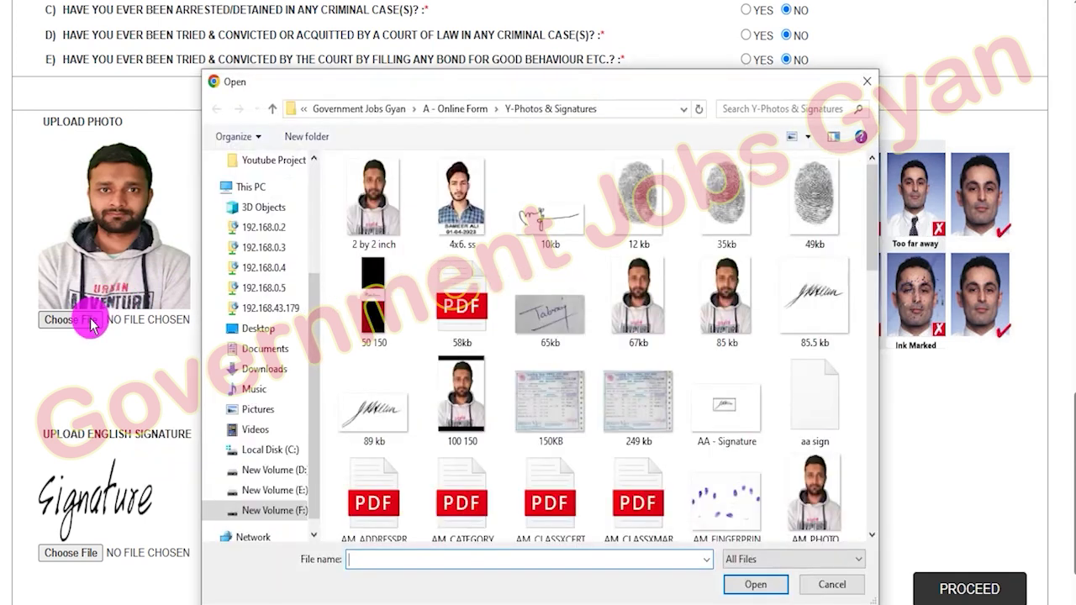
pyautogui.doubleClick(651, 296)
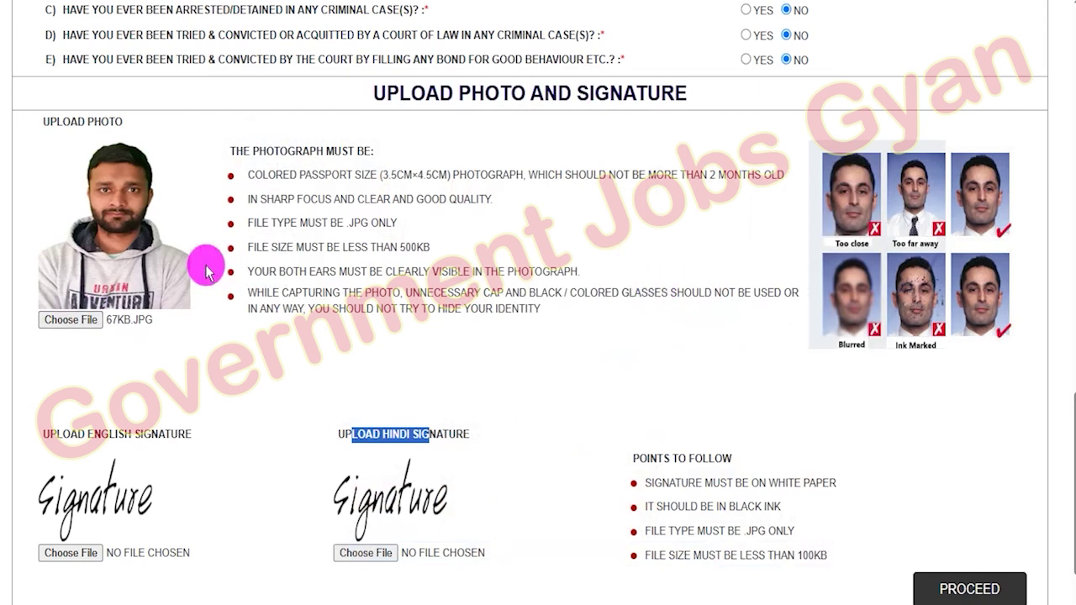
pyautogui.scroll(-1, 471, 299)
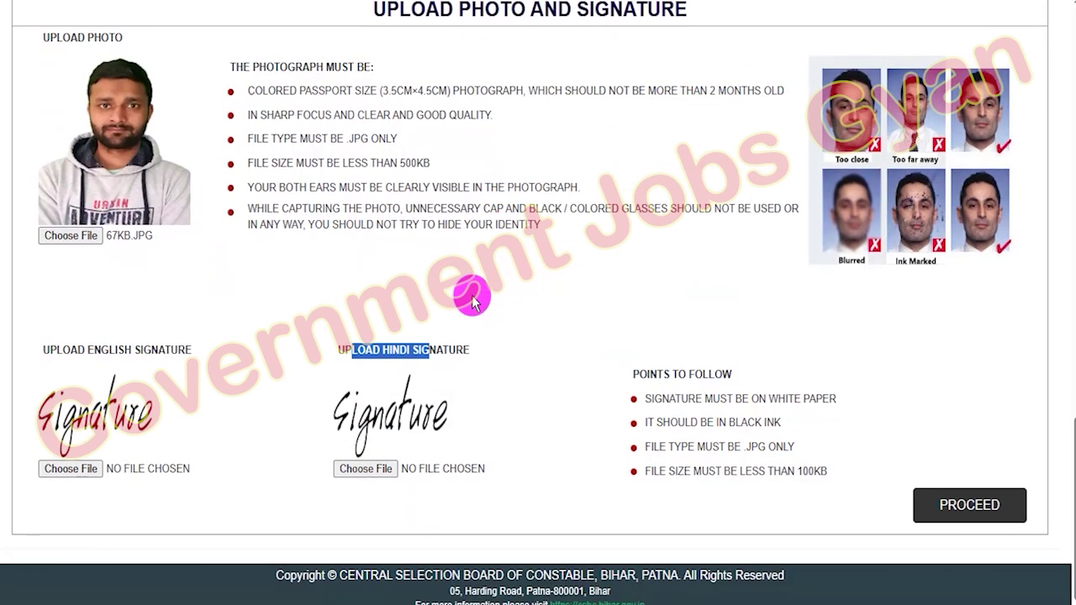
pyautogui.click(267, 351)
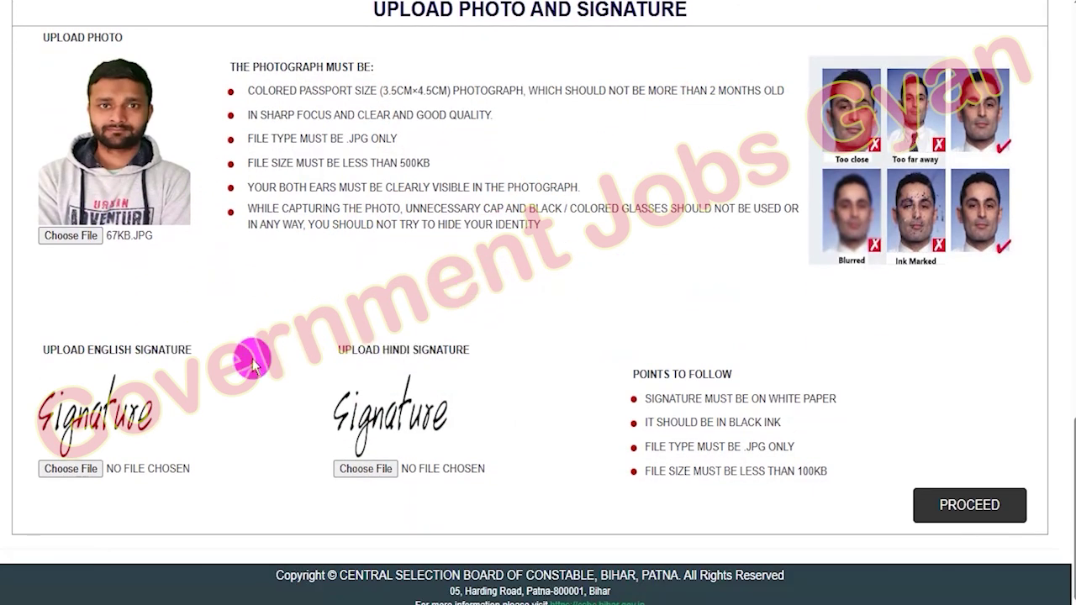
# - Attach 65kb as the English signature, leaving the Hindi signature with no file
pyautogui.click(78, 469)
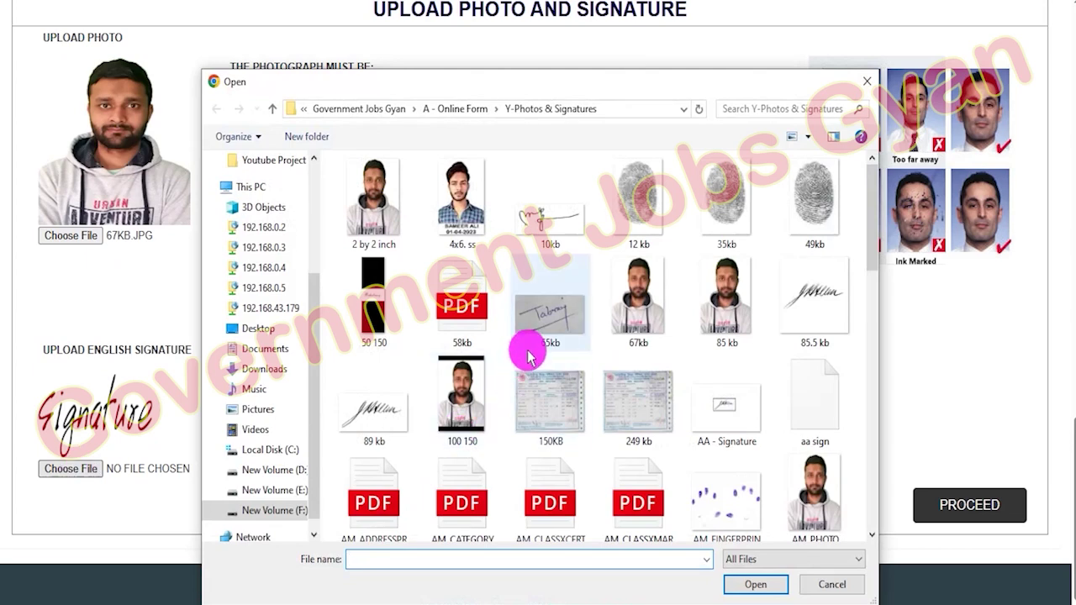
pyautogui.doubleClick(547, 331)
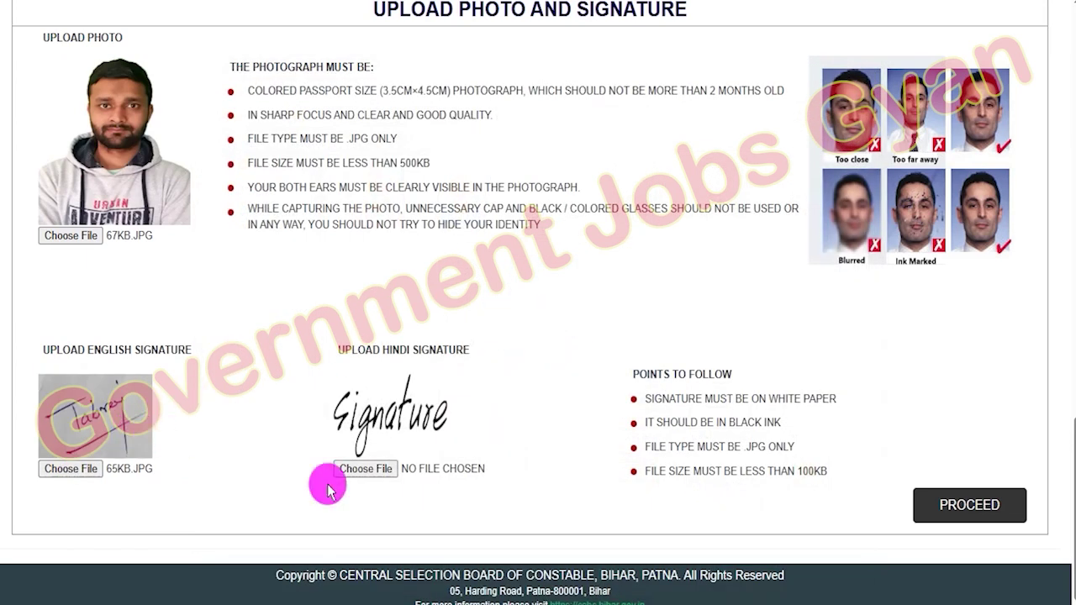
pyautogui.click(382, 471)
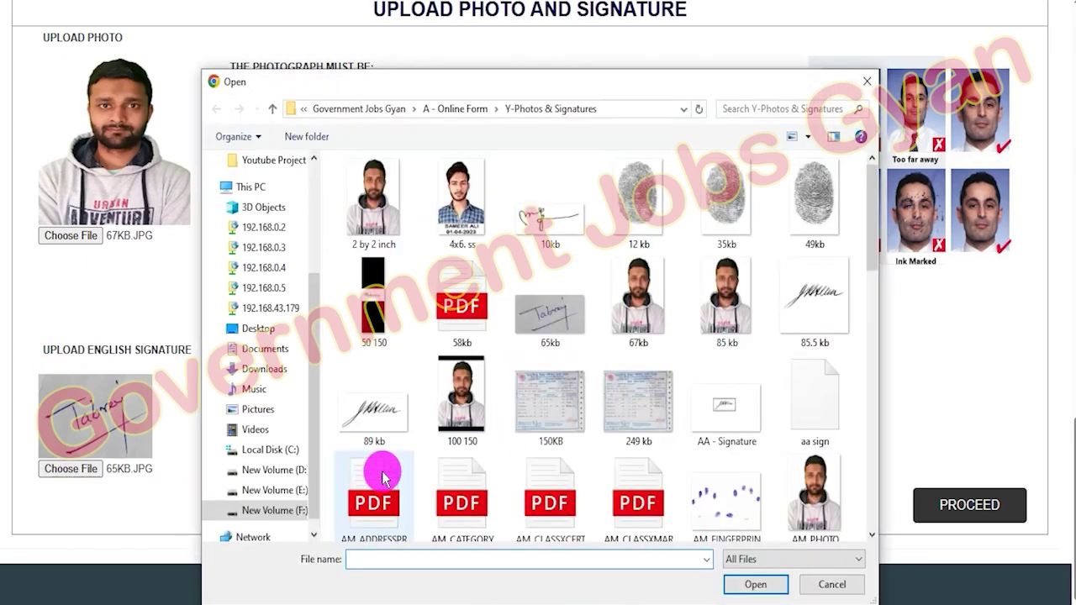
pyautogui.click(824, 587)
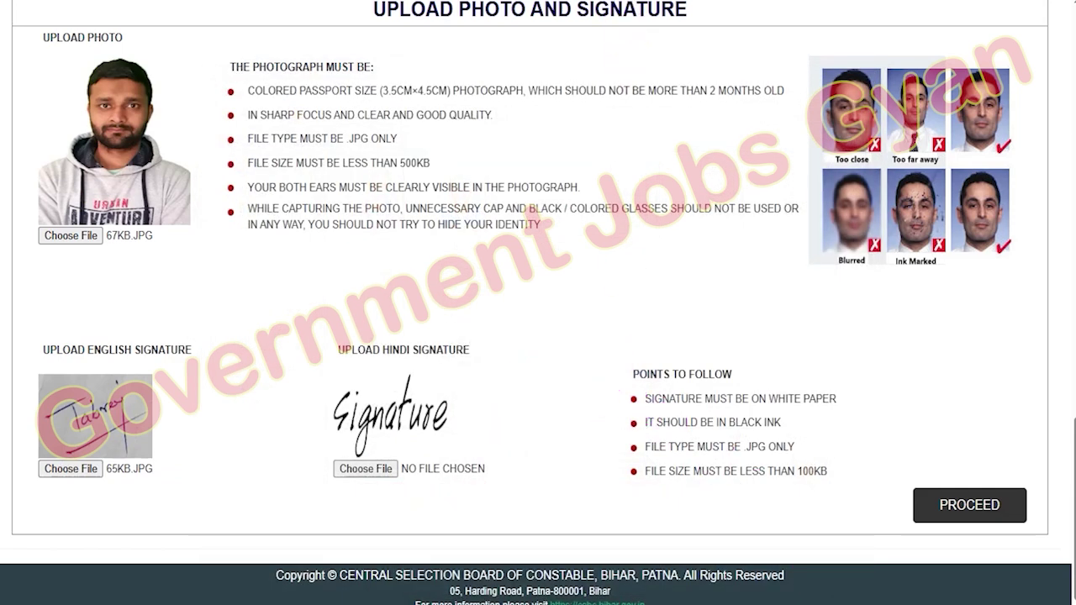
pyautogui.moveTo(879, 456)
pyautogui.mouseDown()
pyautogui.moveTo(1020, 516)
pyautogui.moveTo(1041, 544)
pyautogui.mouseUp()
# - Proceed to the preview, tick the candidate declaration, and mark the captcha and Submit Application areas
pyautogui.click(1004, 509)
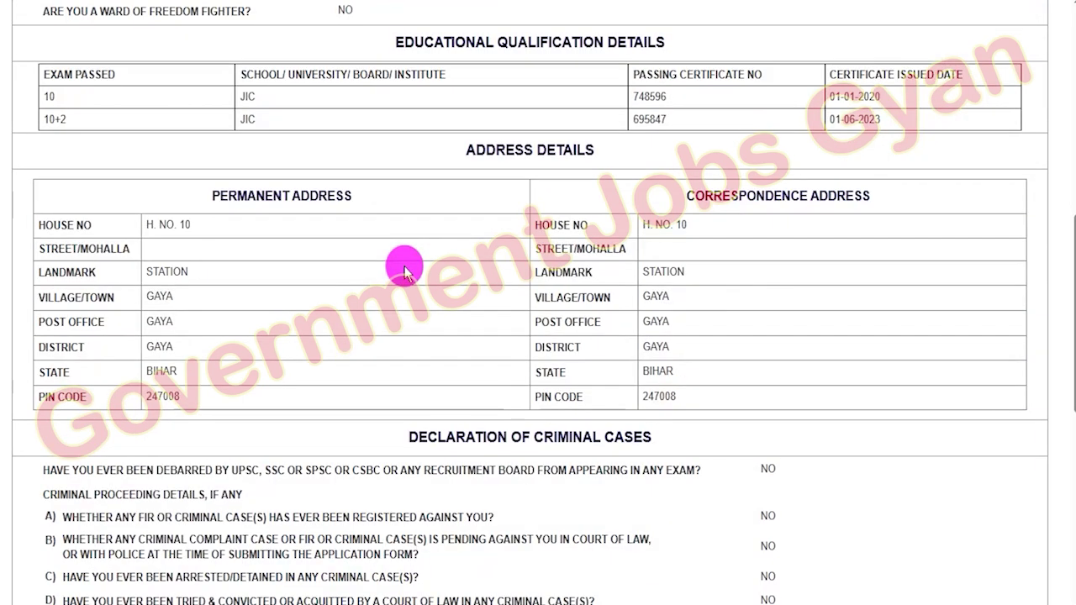
pyautogui.scroll(-6, 405, 272)
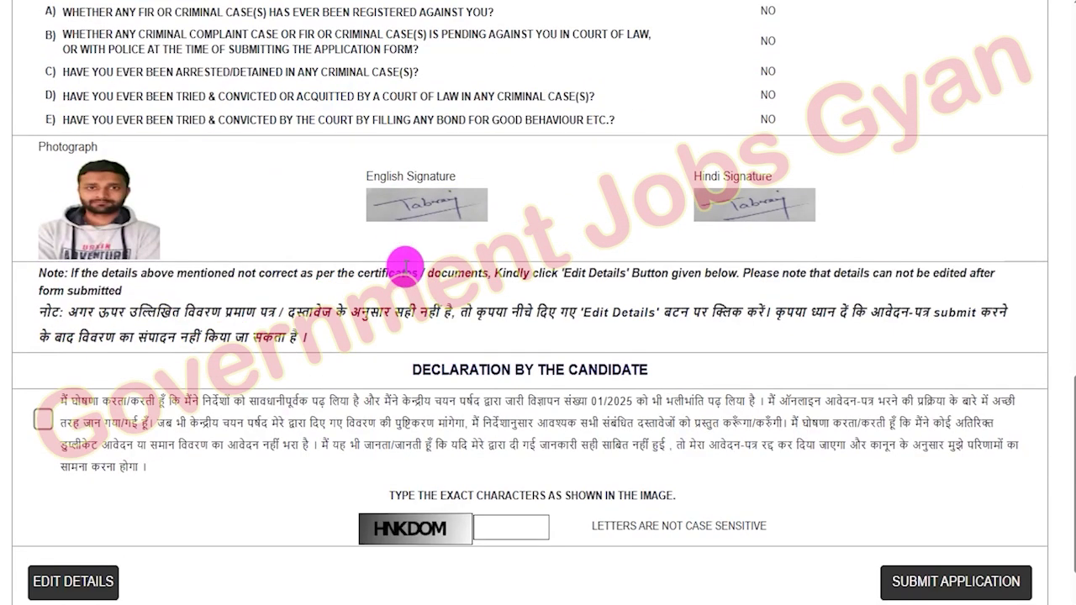
pyautogui.scroll(-1, 404, 267)
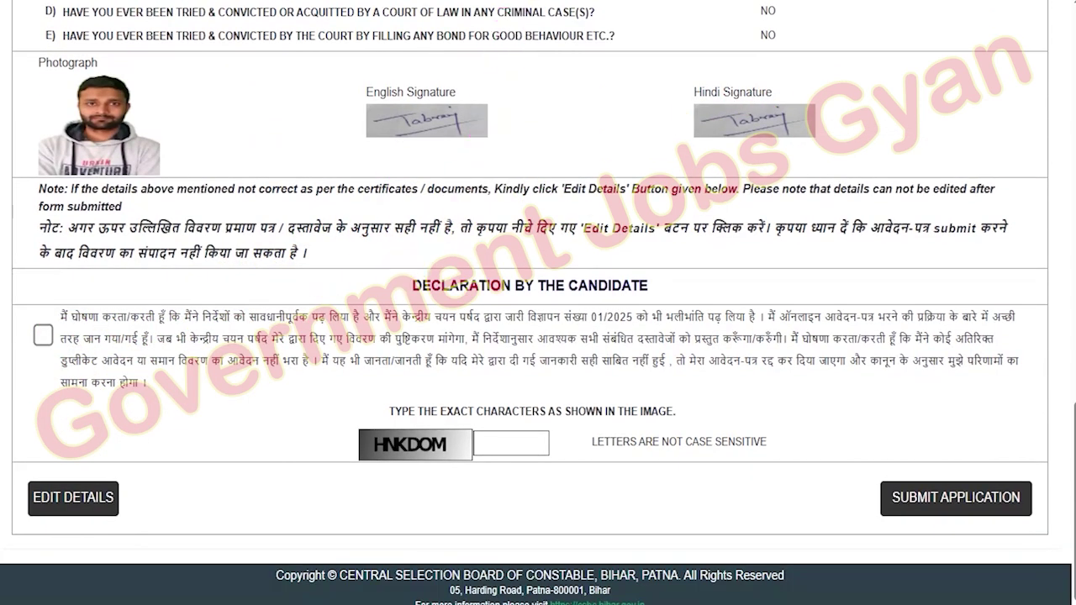
pyautogui.click(43, 338)
pyautogui.moveTo(18, 469)
pyautogui.mouseDown()
pyautogui.moveTo(113, 490)
pyautogui.moveTo(128, 529)
pyautogui.mouseUp()
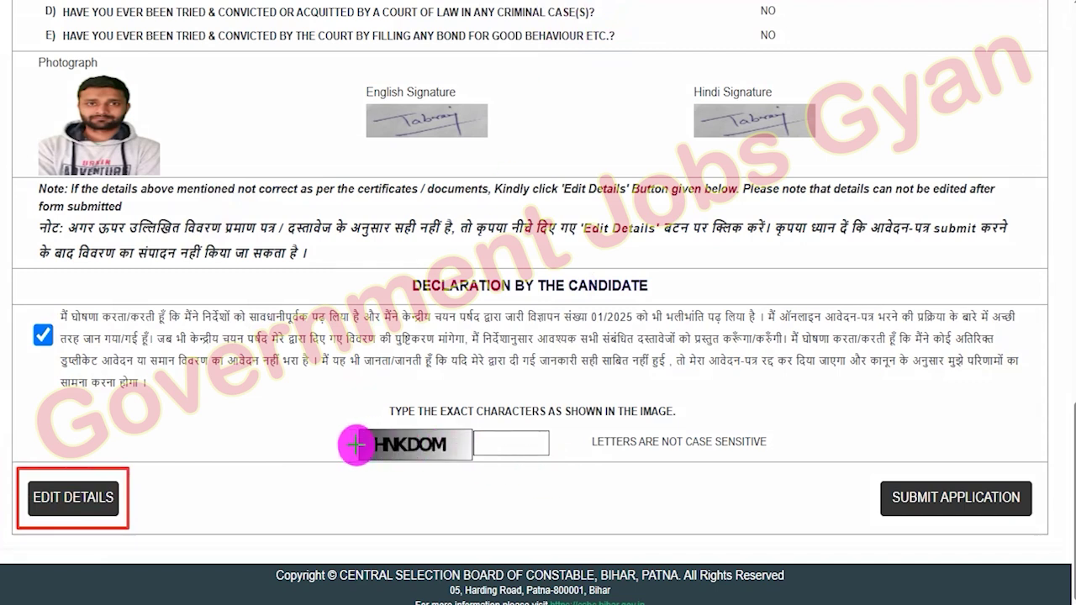
pyautogui.moveTo(364, 435); pyautogui.dragTo(409, 426)
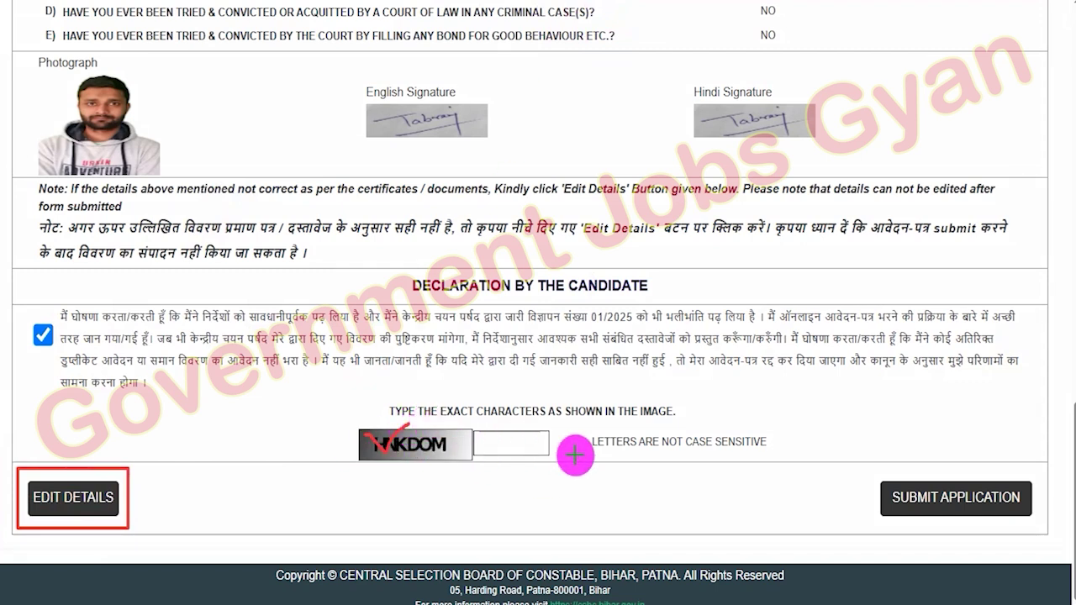
pyautogui.moveTo(537, 448); pyautogui.dragTo(599, 404)
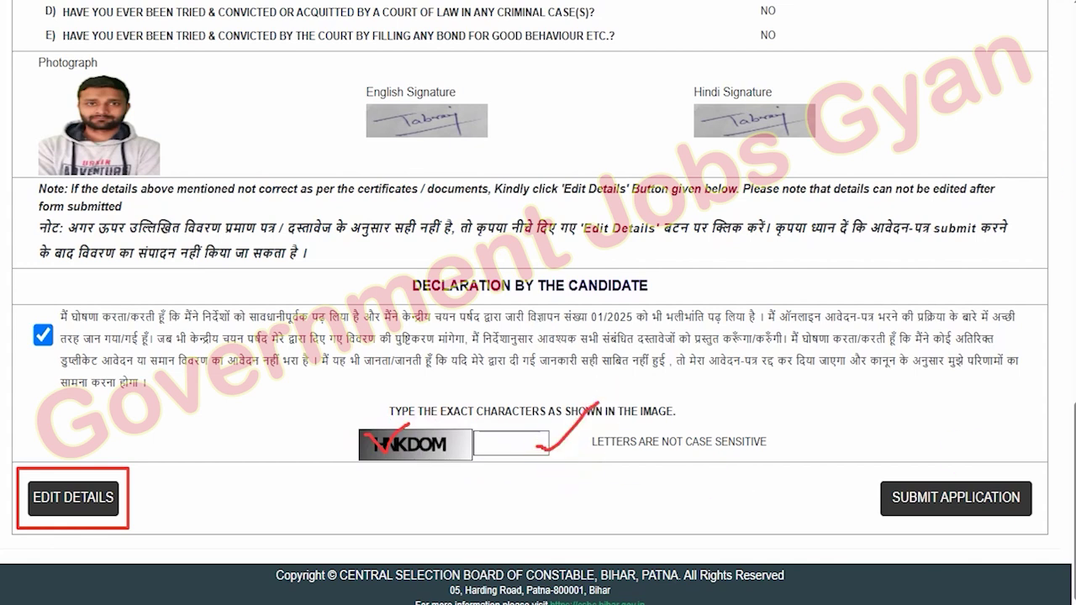
pyautogui.moveTo(869, 469); pyautogui.dragTo(1041, 526)
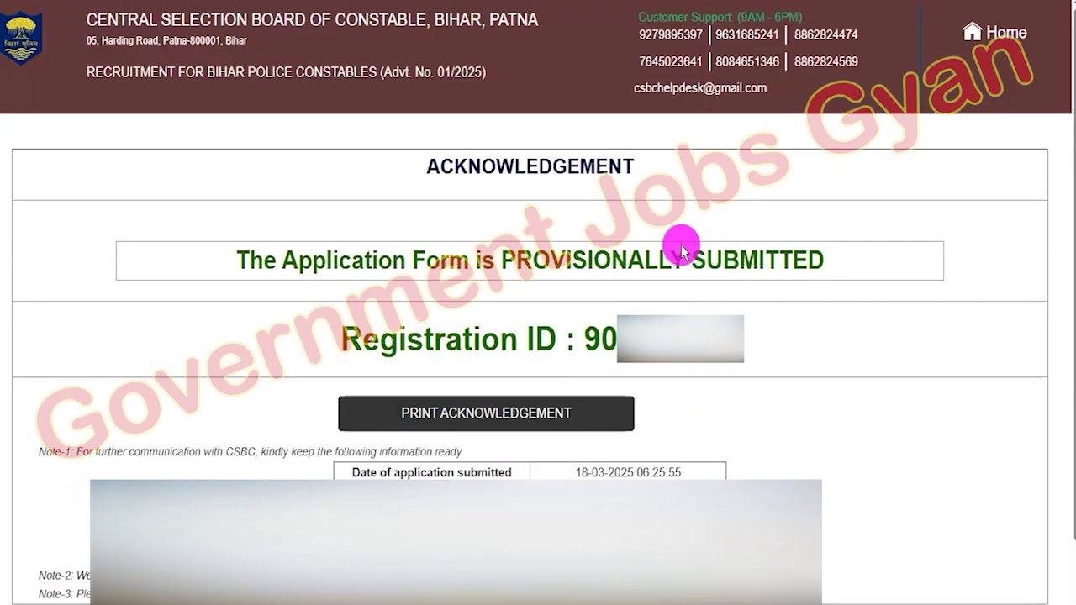
# - Highlight the provisionally submitted message and registration ID, then go back to the Home page
pyautogui.moveTo(264, 260); pyautogui.dragTo(774, 261)
pyautogui.moveTo(586, 334); pyautogui.dragTo(648, 338)
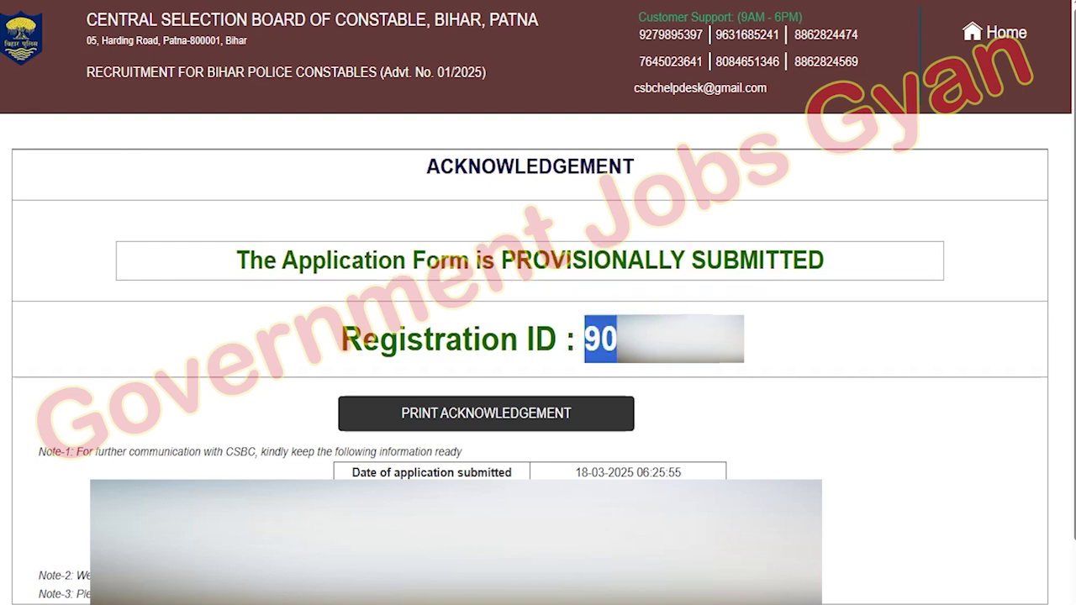
pyautogui.click(722, 400)
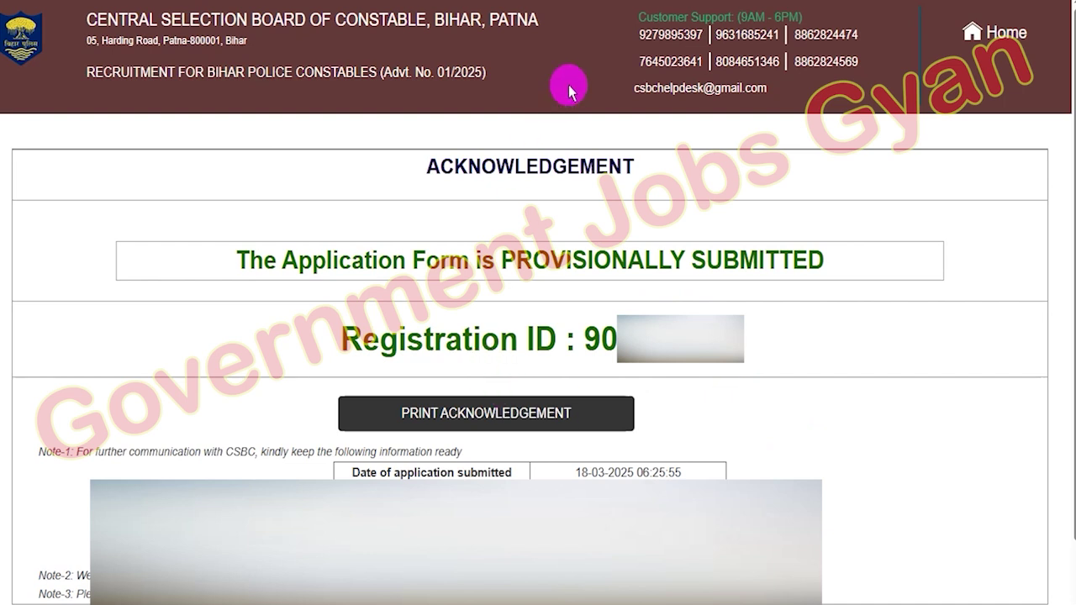
pyautogui.moveTo(685, 351); pyautogui.dragTo(597, 415)
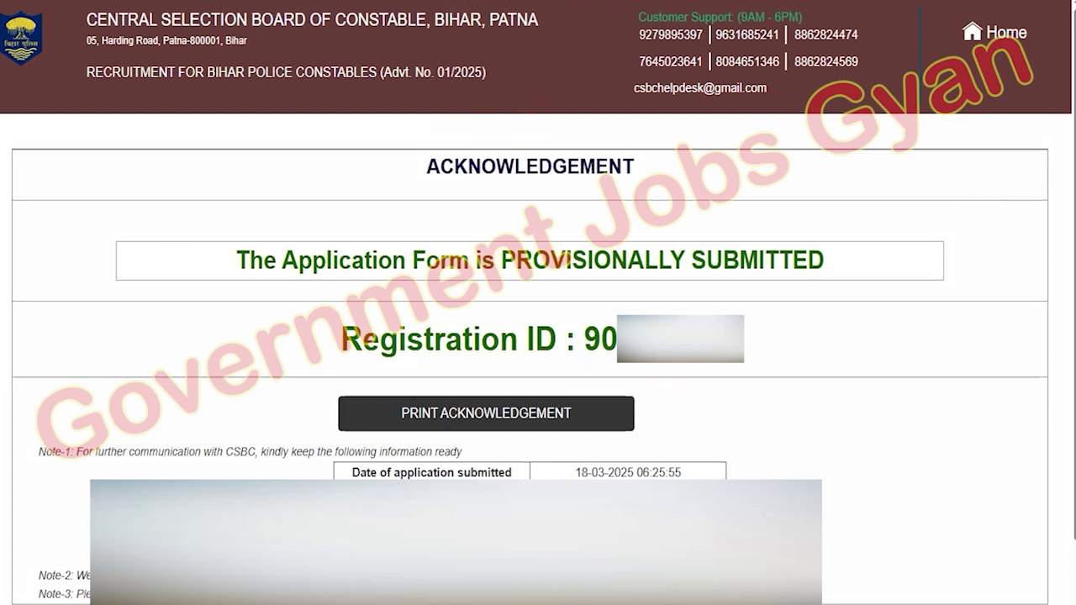
pyautogui.click(486, 413)
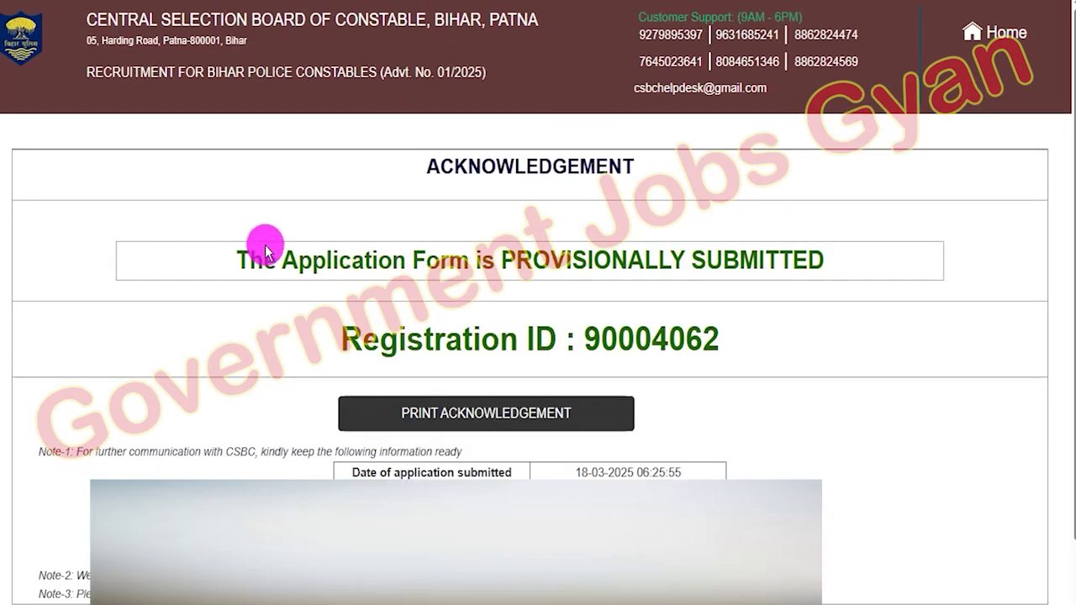
# - Open Step-2 and fill in the registration ID, mobile number, date of birth and captcha to log in
pyautogui.moveTo(265, 251); pyautogui.dragTo(639, 243)
pyautogui.click(660, 244)
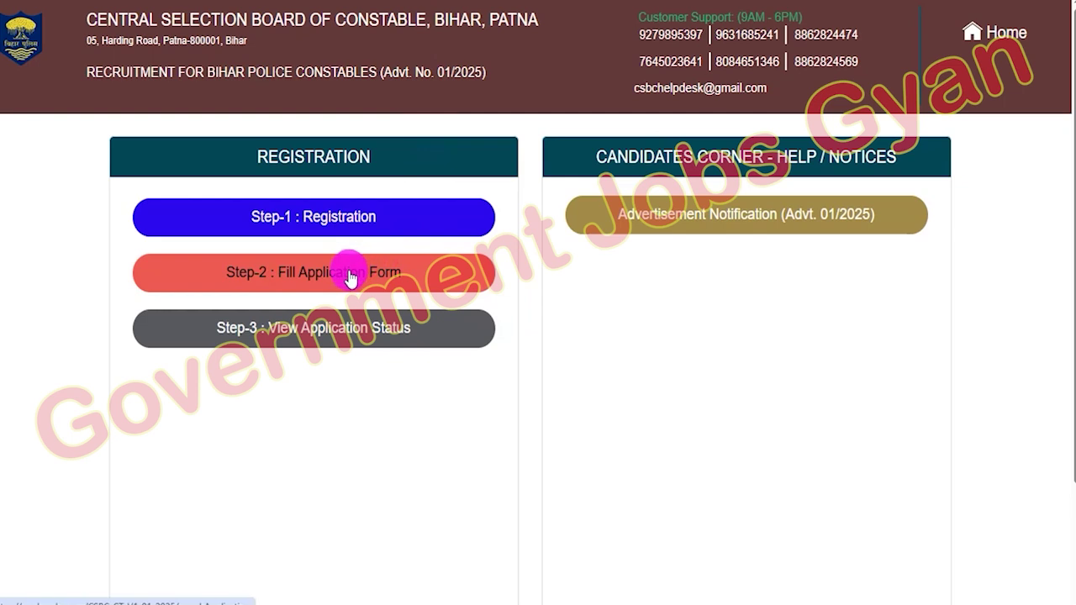
pyautogui.click(351, 279)
pyautogui.moveTo(173, 219); pyautogui.dragTo(247, 221)
pyautogui.moveTo(580, 221); pyautogui.dragTo(642, 223)
pyautogui.click(440, 336)
pyautogui.click(523, 336)
pyautogui.click(644, 338)
pyautogui.click(816, 360)
pyautogui.click(488, 402)
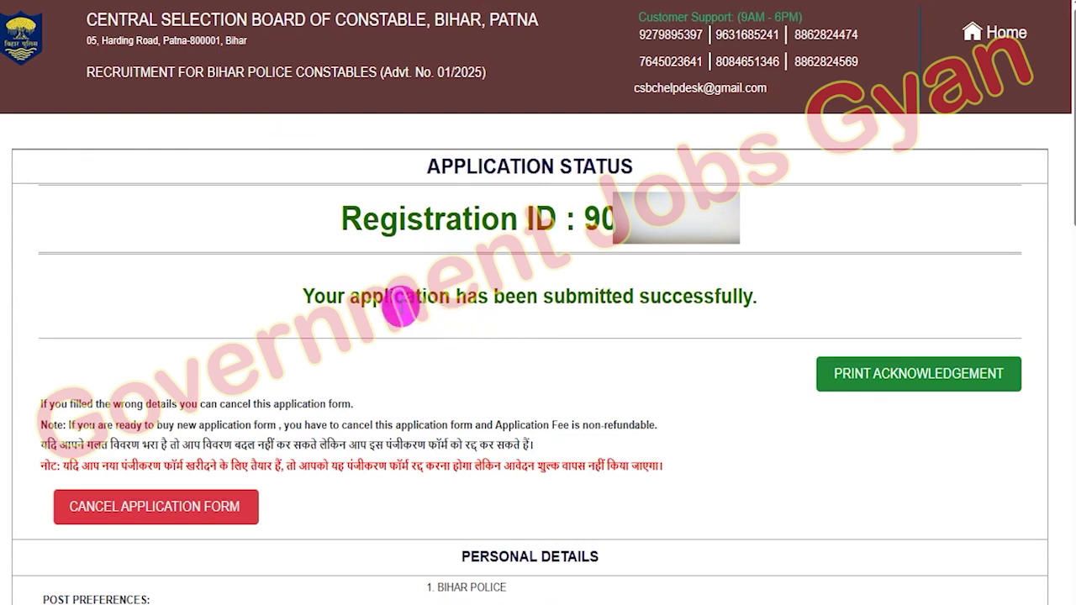
# - Highlight the submitted-successfully message and point out the Print Acknowledgement and Cancel options
pyautogui.moveTo(334, 295); pyautogui.dragTo(723, 294)
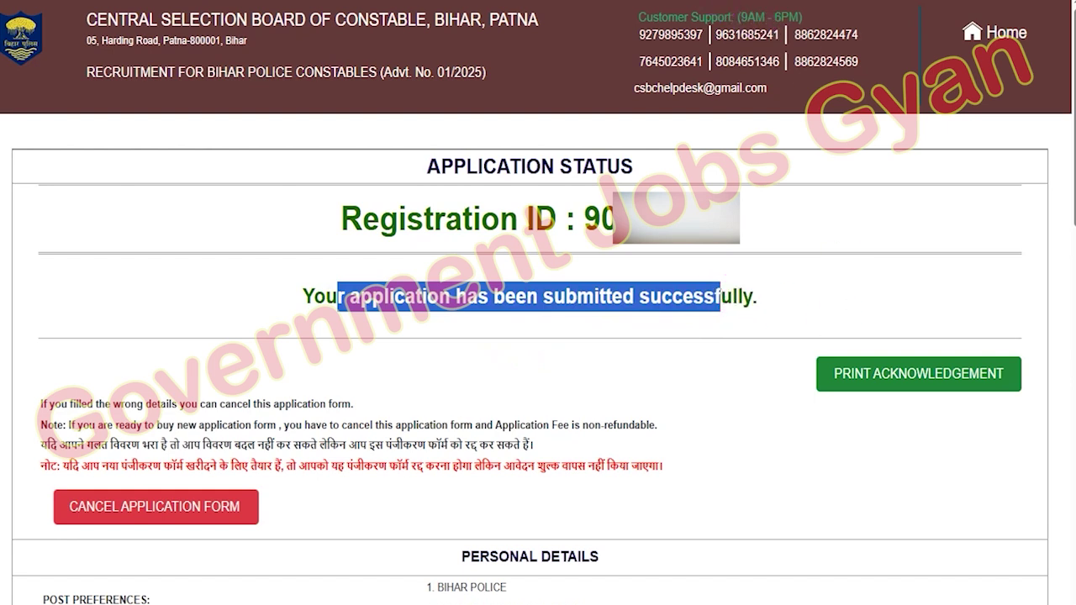
pyautogui.moveTo(896, 243); pyautogui.dragTo(917, 360)
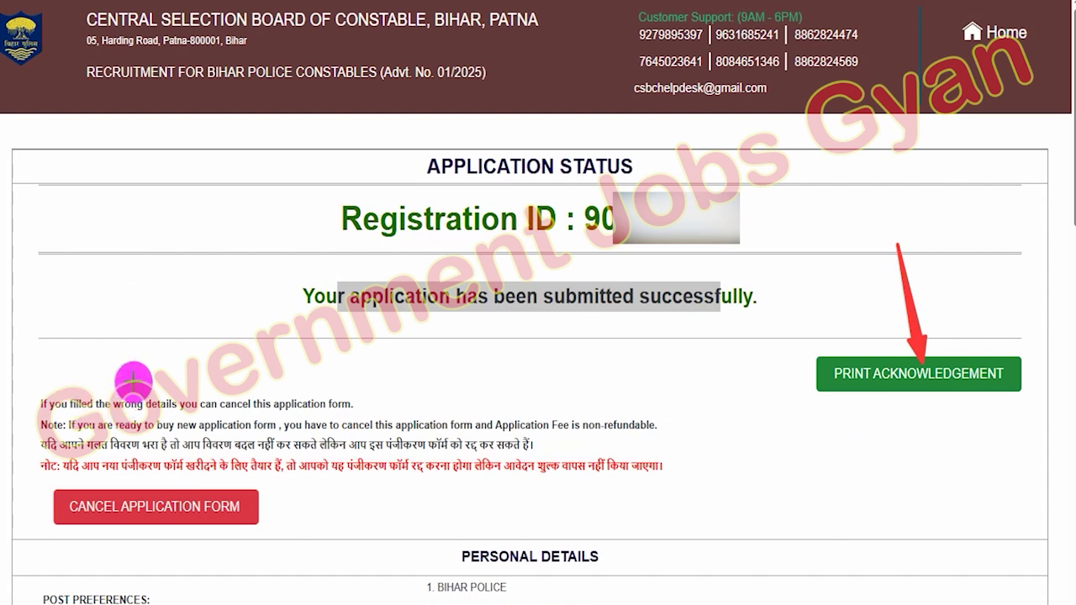
pyautogui.moveTo(116, 345); pyautogui.dragTo(165, 489)
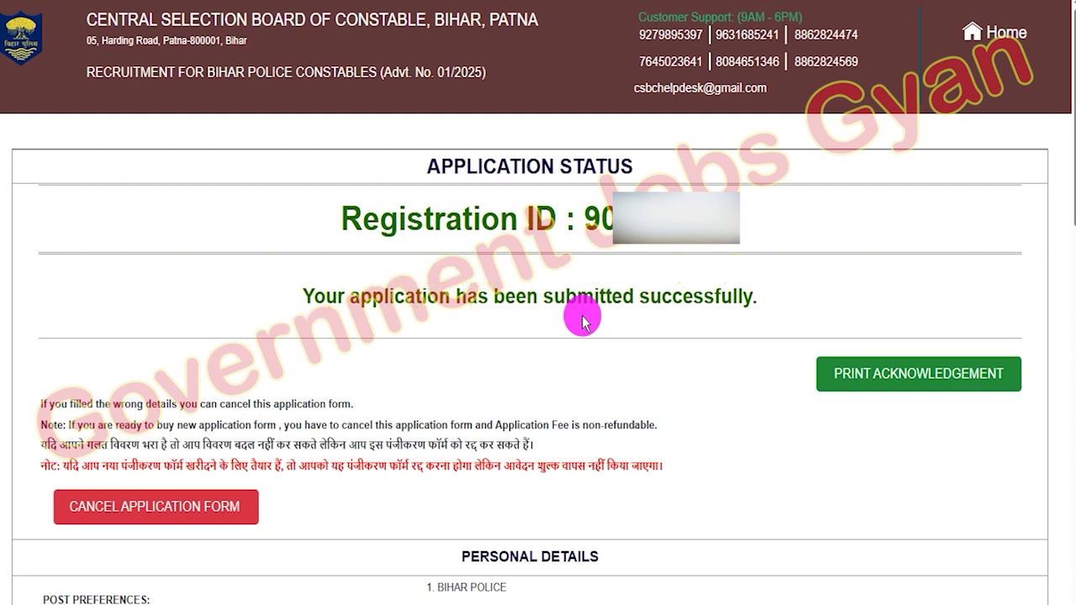
# - Show the Prohibition Dept. notice list on the CSBC website
pyautogui.moveTo(304, 296); pyautogui.dragTo(639, 298)
pyautogui.click(609, 311)
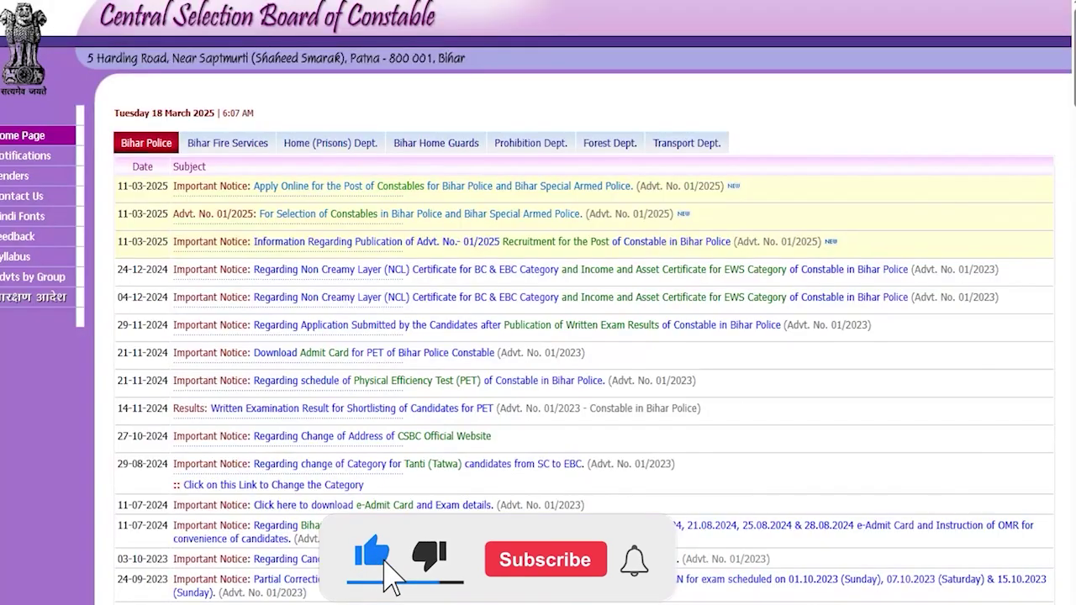
pyautogui.click(424, 146)
pyautogui.click(524, 144)
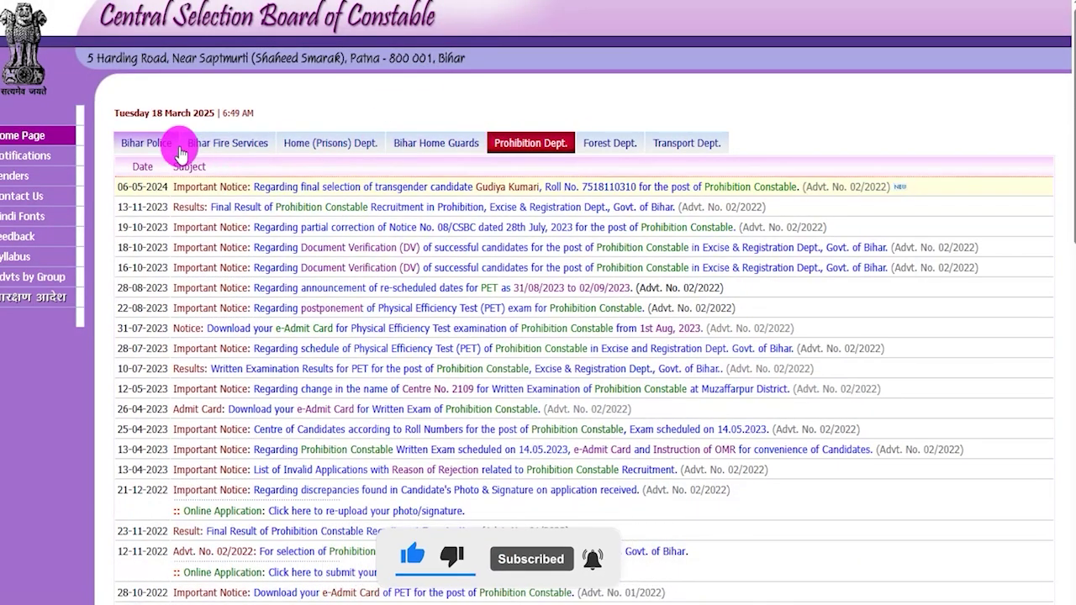